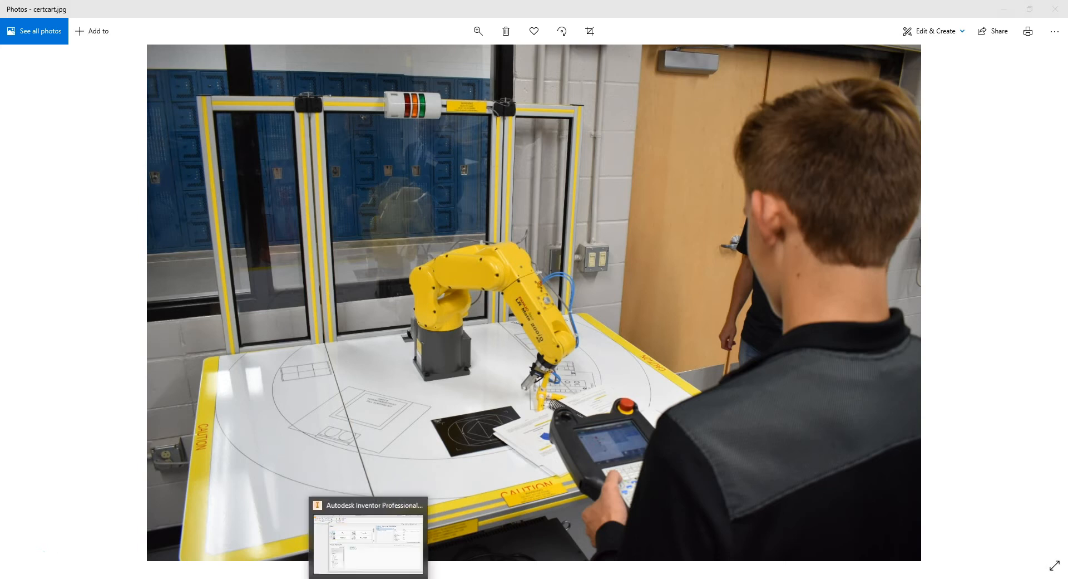
- Switch to Autodesk Inventor and browse the INVENTOR MODELS folder inside FENCELESS CERTCART for an existing file to open
left_click(369, 578)
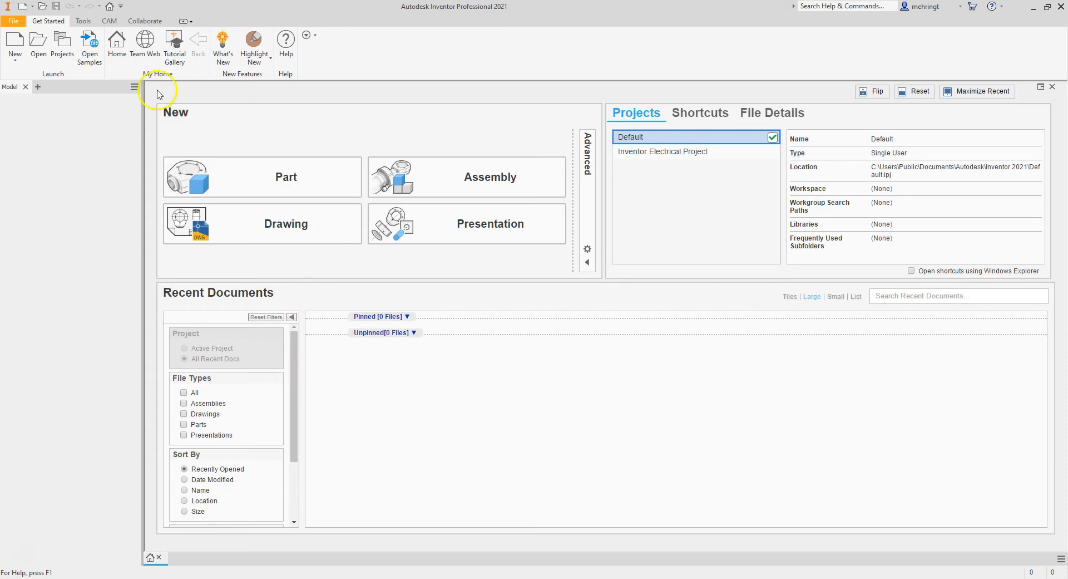
left_click(40, 50)
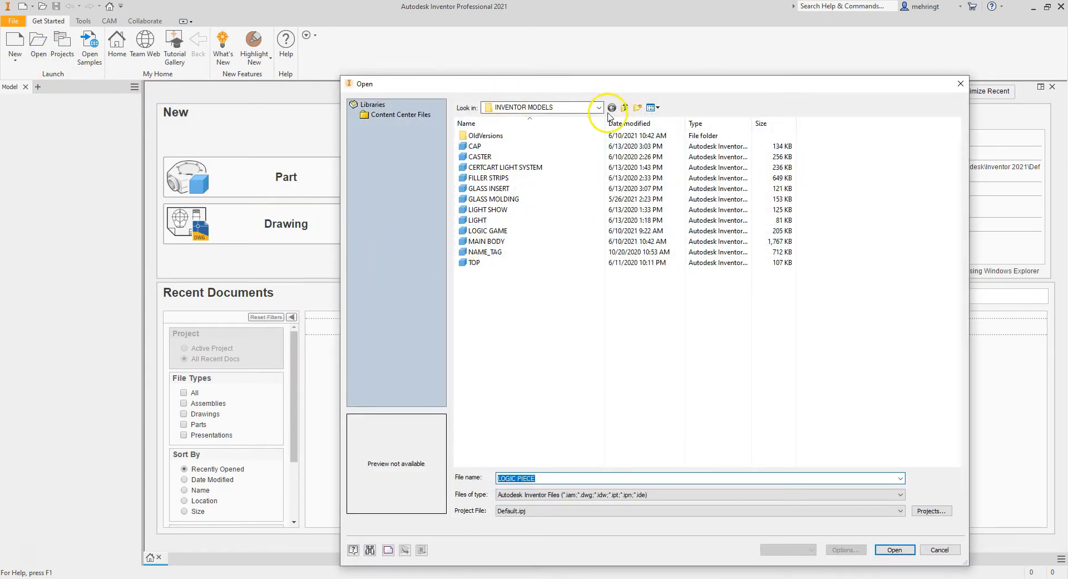
left_click(624, 108)
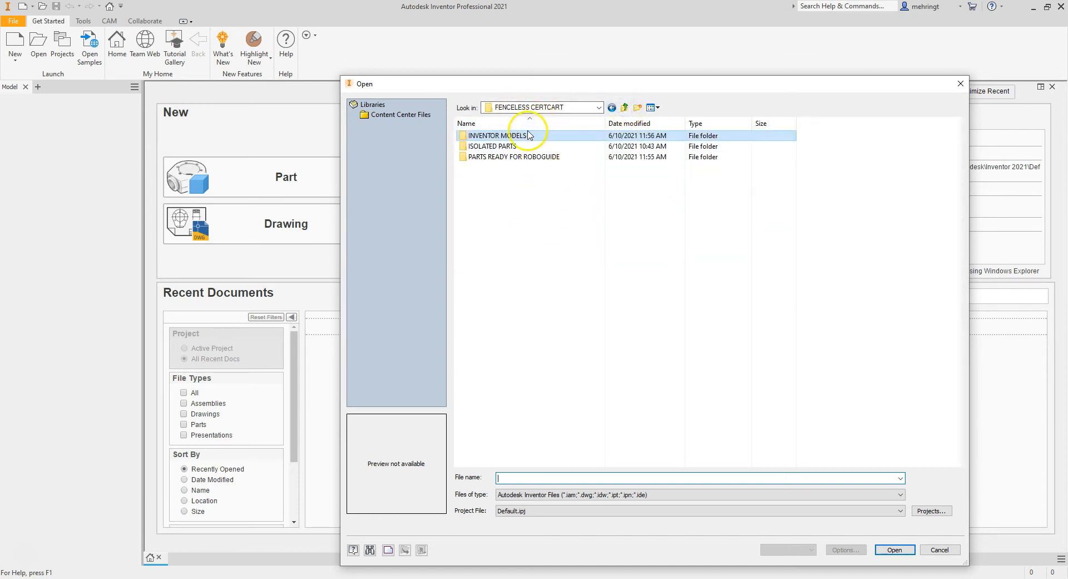
double_click(507, 136)
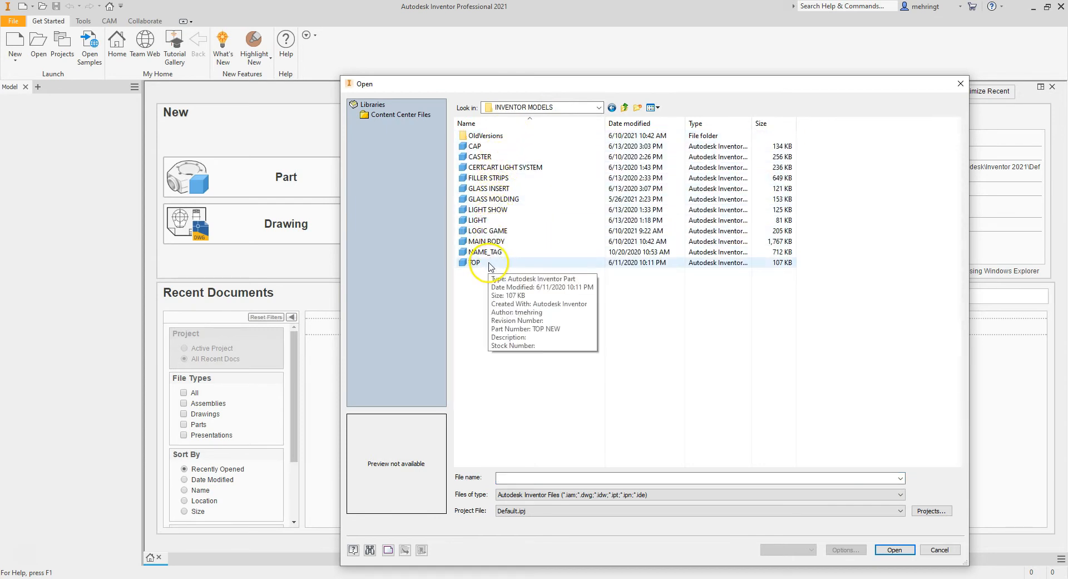
- Check the FENCELESS CERTCART subfolders and open the MAIN BODY part from the INVENTOR MODELS folder
left_click(625, 108)
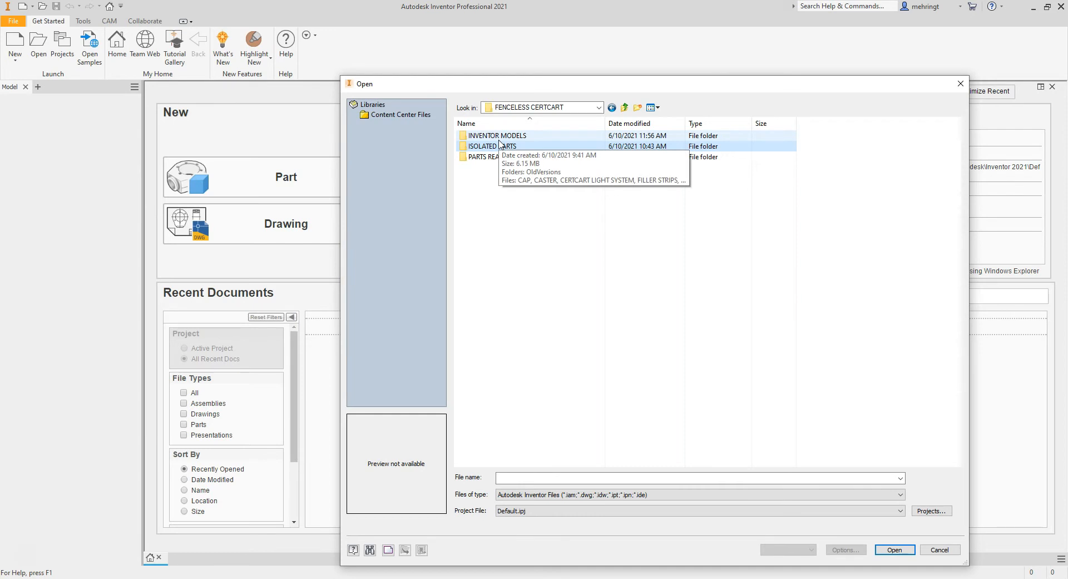
left_click(499, 157)
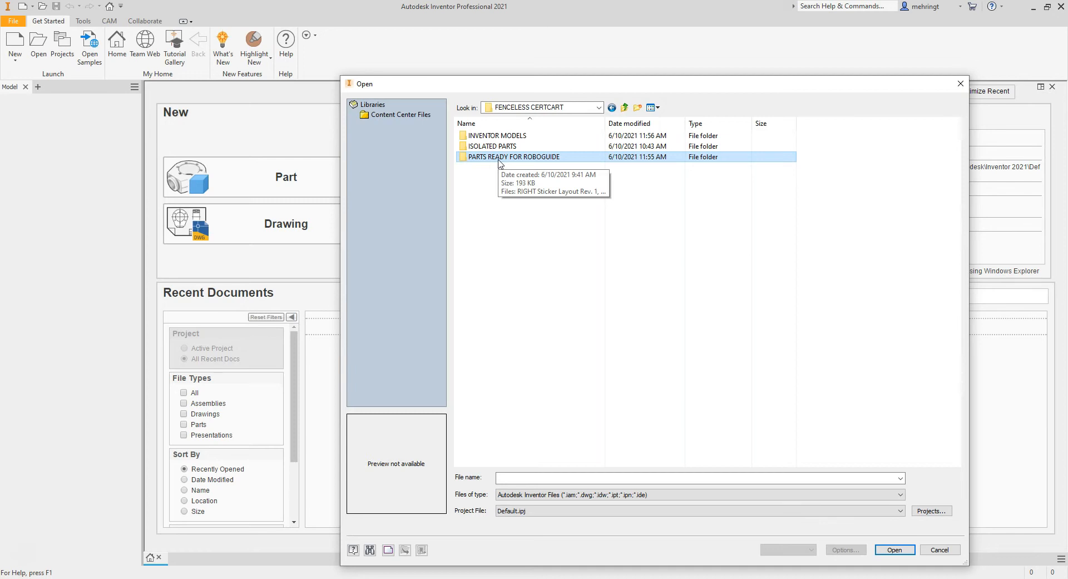
left_click(499, 160)
left_click(512, 137)
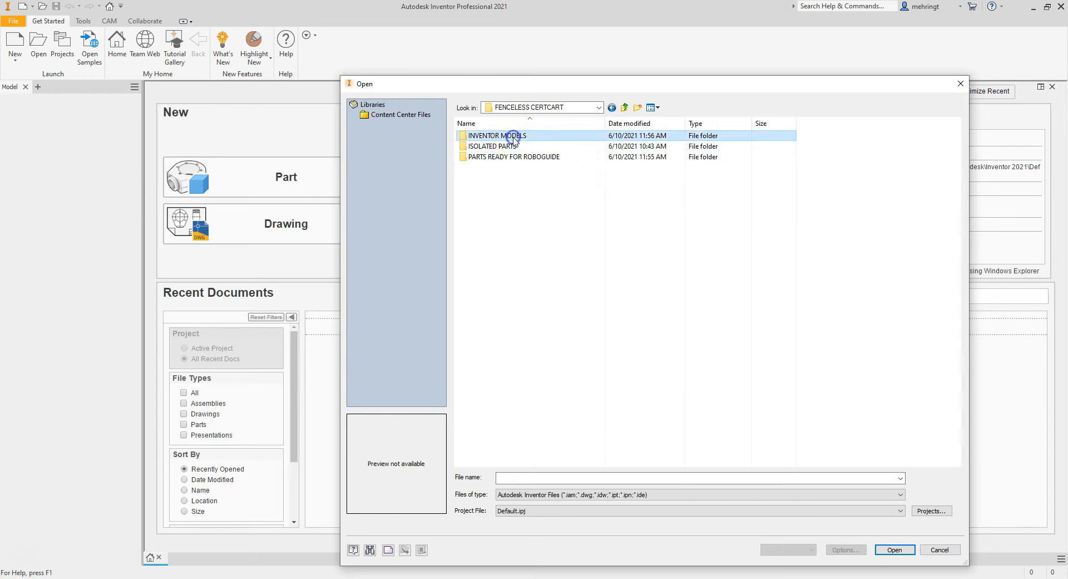
double_click(512, 136)
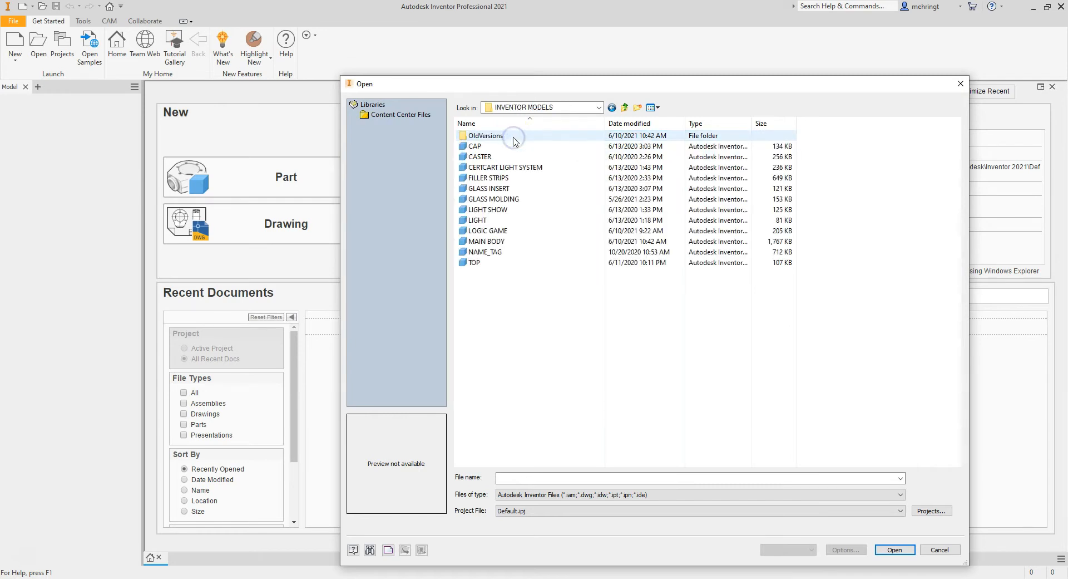
double_click(504, 241)
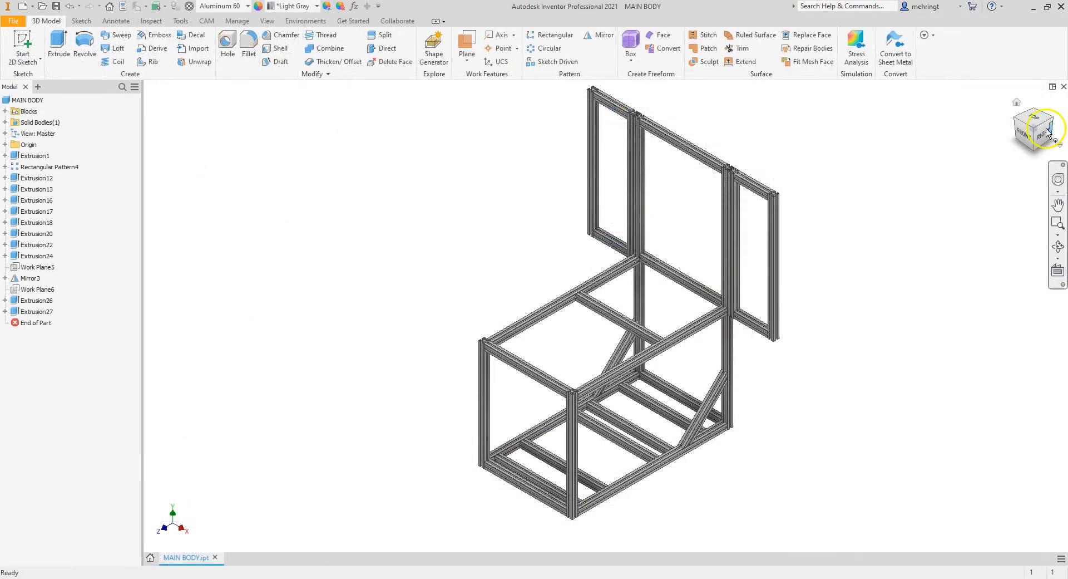
- Examine the MAIN BODY frame and the extrusion profile at its upper front corner
left_click(1047, 133)
mouse_move(256, 106)
left_mouse_down()
mouse_move(164, 136)
mouse_move(152, 155)
left_mouse_up()
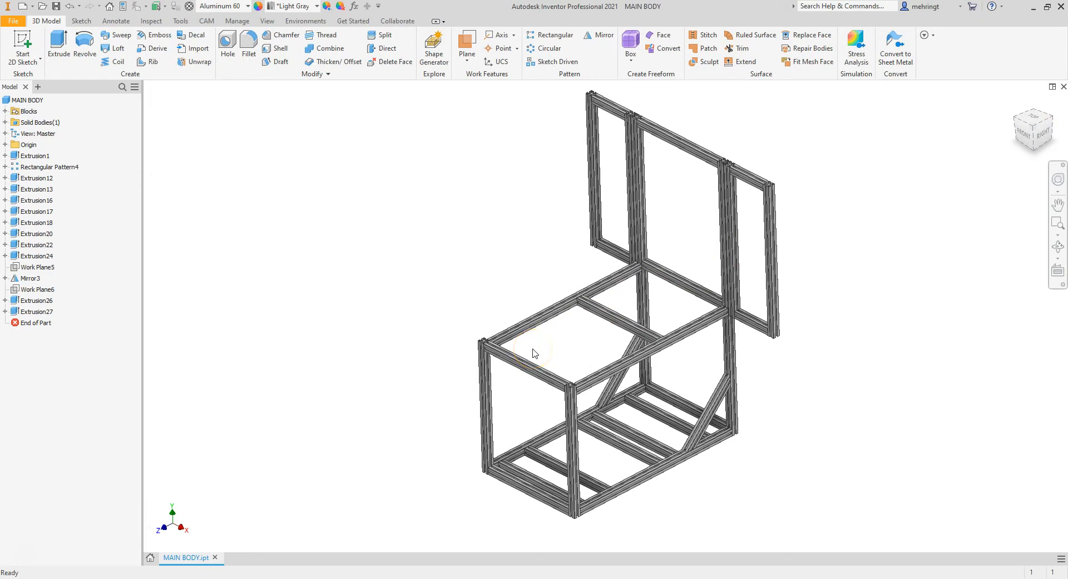
scroll(494, 357, "up", 5)
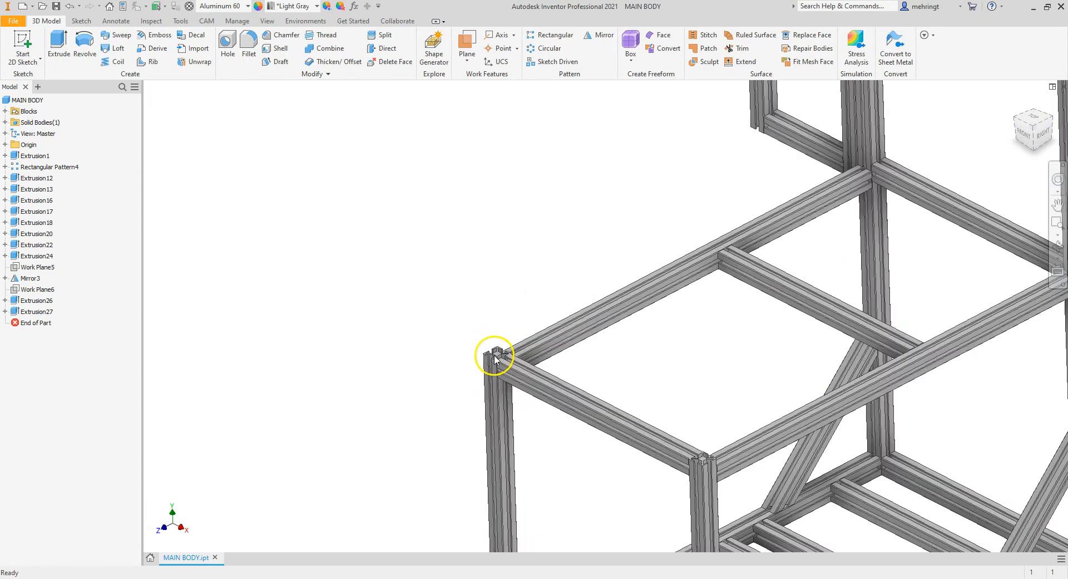
scroll(494, 357, "up", 5)
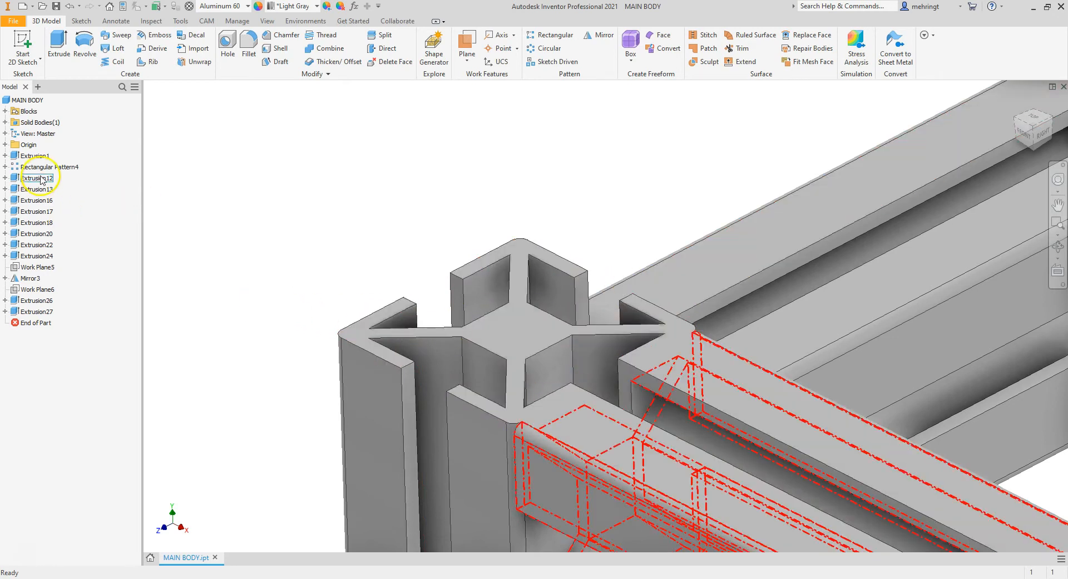
scroll(200, 208, "down", 10)
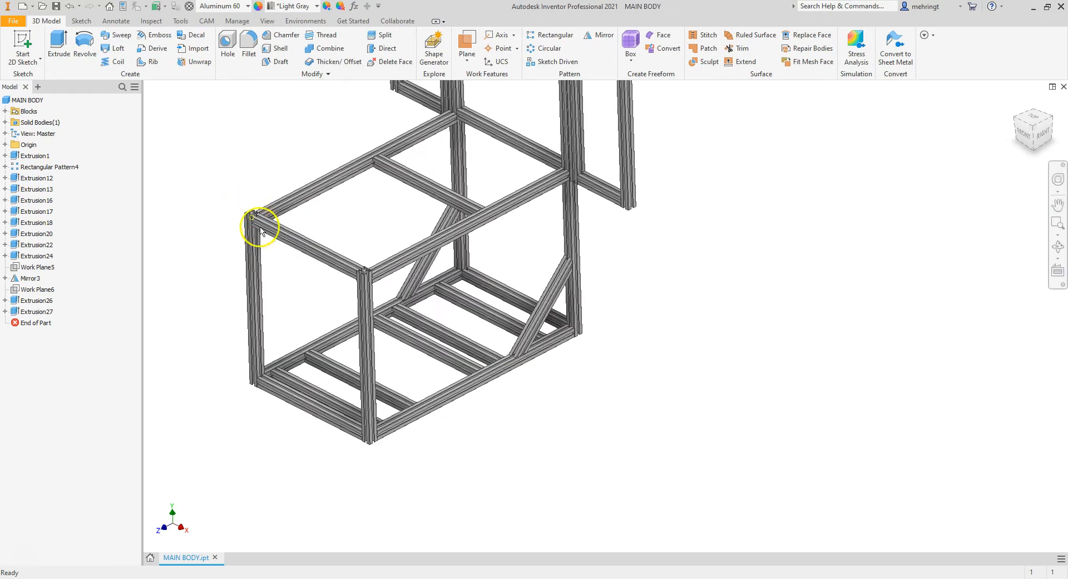
scroll(257, 219, "up", 3)
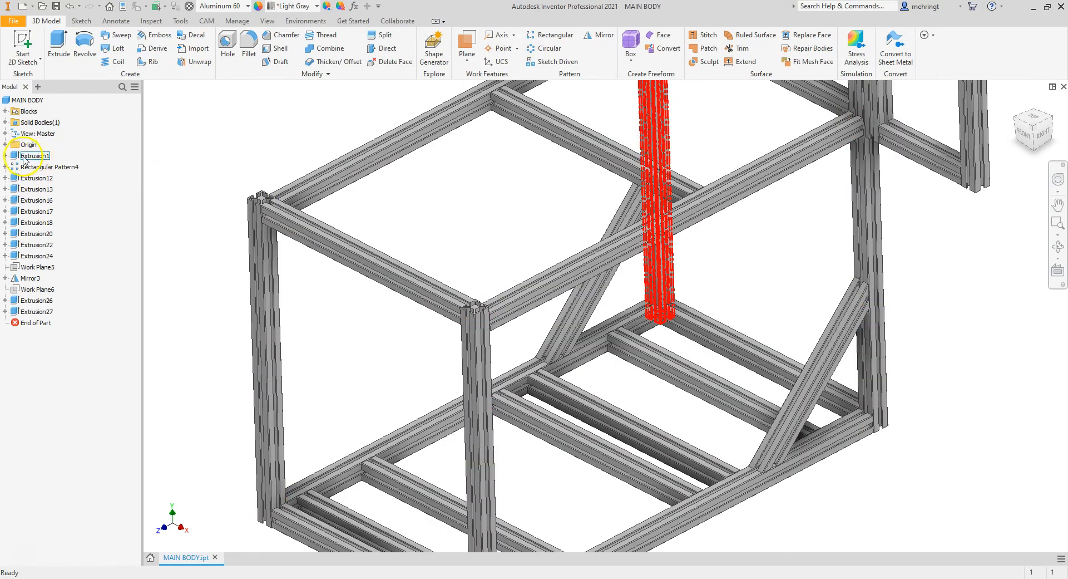
- Open Sketch1 under Extrusion1 to examine the extrusion profile, and return to the full frame model
left_click(5, 156)
left_click(33, 166)
double_click(33, 166)
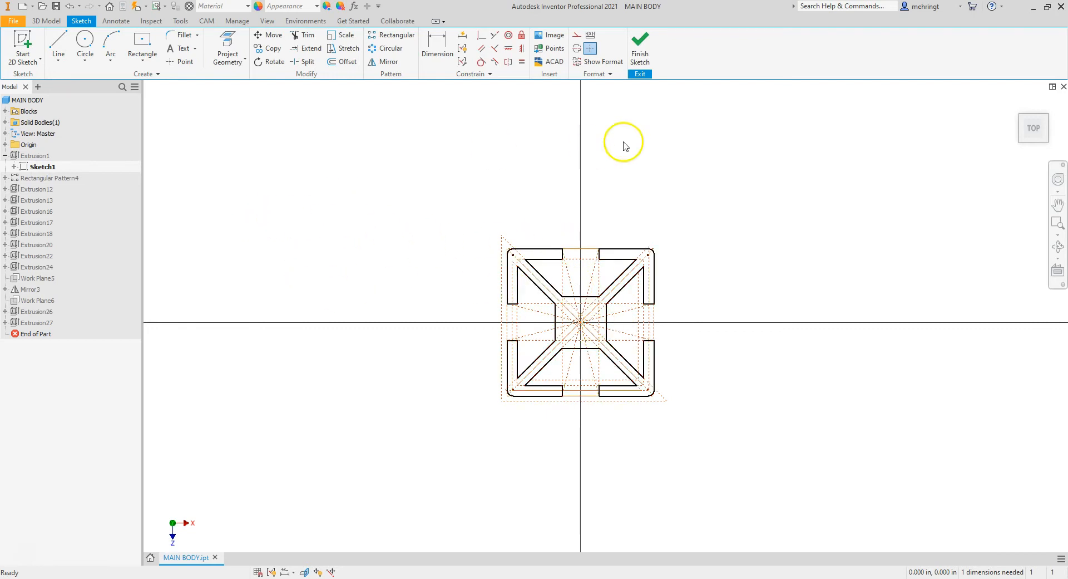
left_click(637, 59)
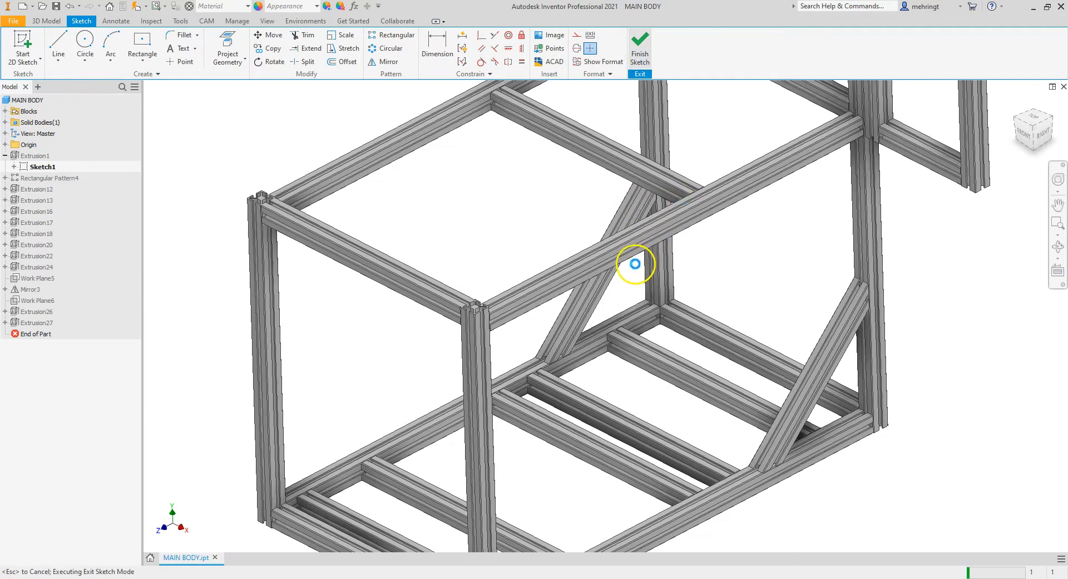
scroll(648, 278, "down", 5)
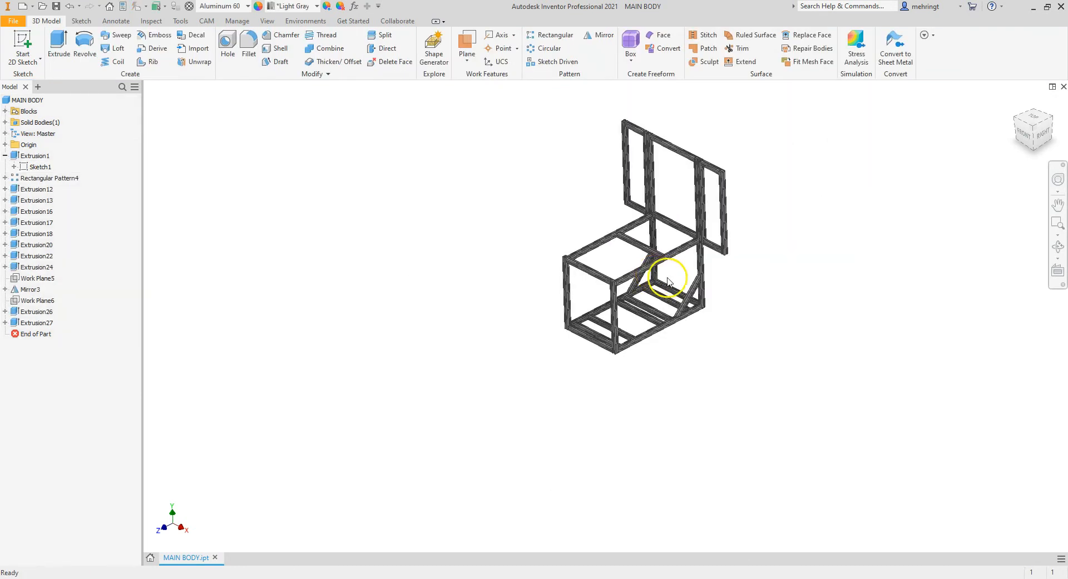
scroll(656, 261, "up", 6)
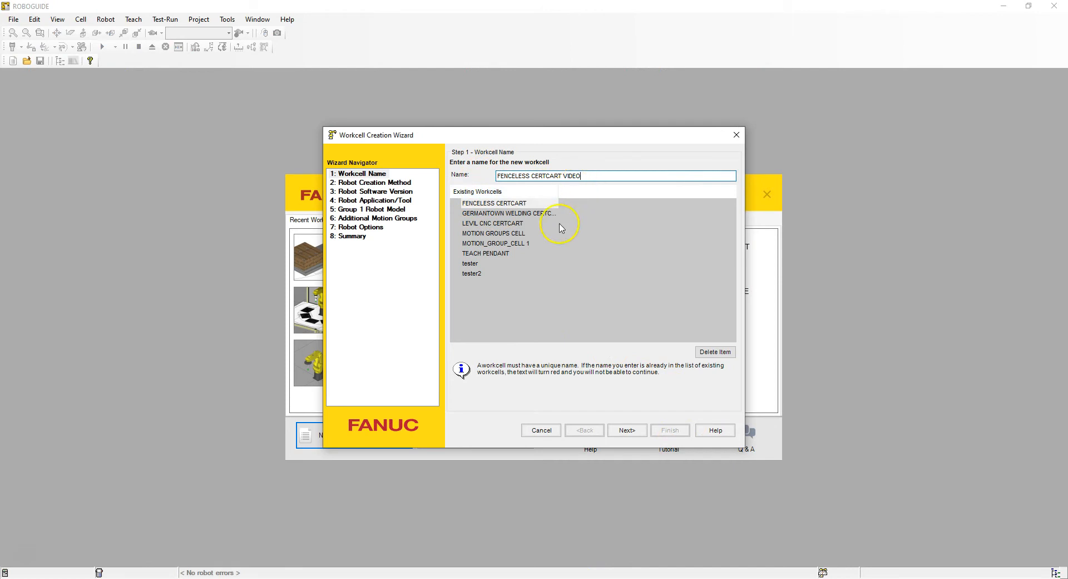
- In ROBOGUIDE, accept the workcell name FENCELESS CERTCART VIDEO and create the robot with the default HandlingPRO config
left_click(622, 429)
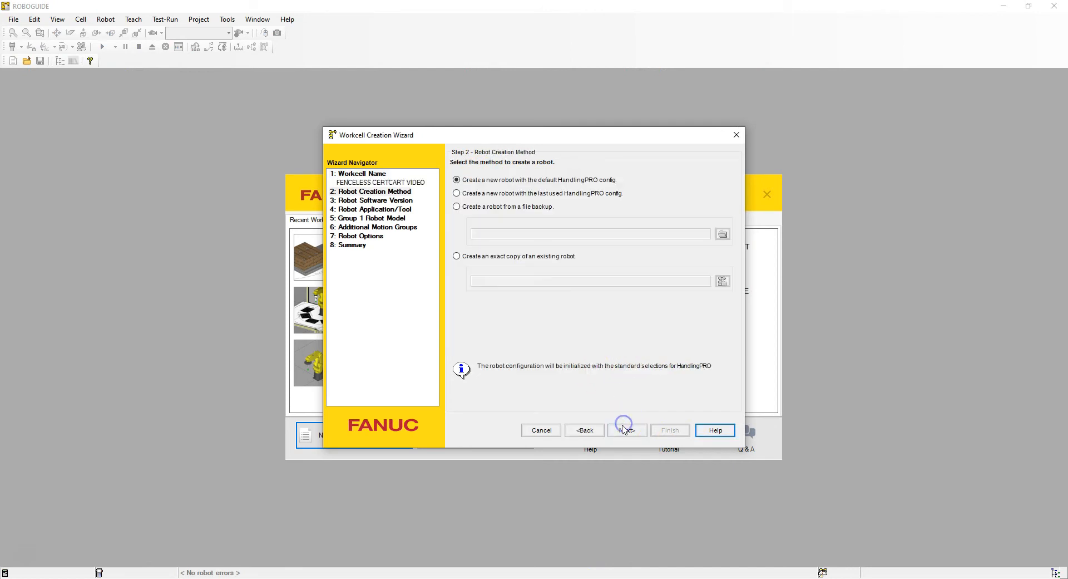
left_click(628, 430)
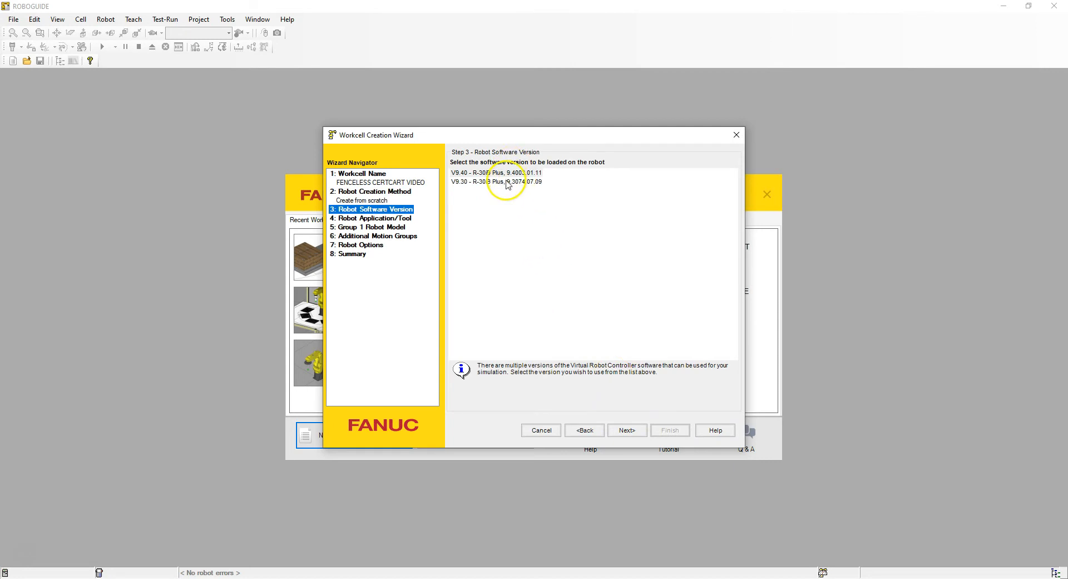
- Choose robot software version V9.30 and the HandlingTool (H552) application, with the end-of-arm tool set later
left_click(506, 182)
left_click(637, 429)
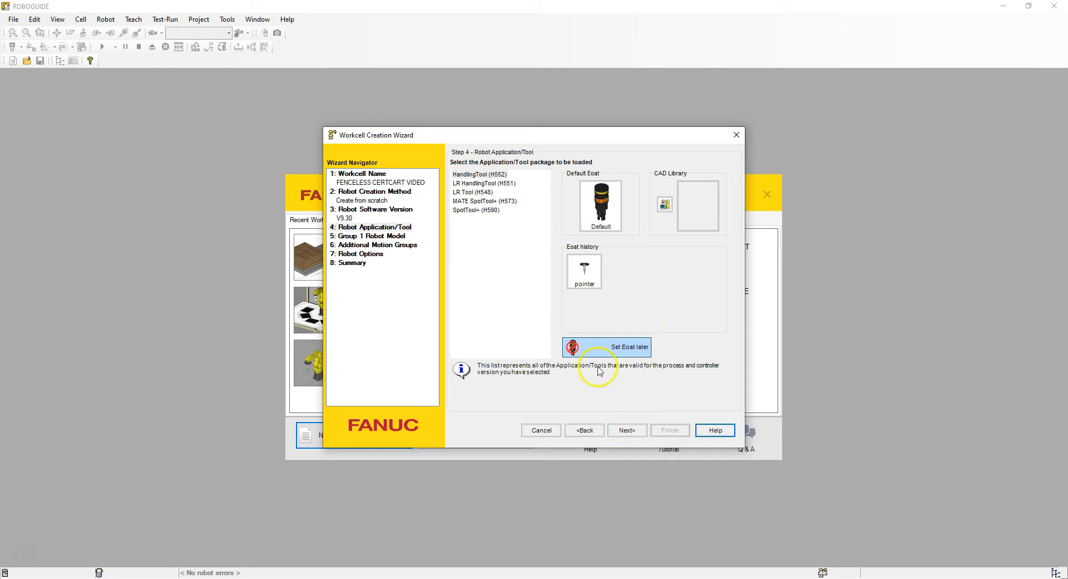
left_click(640, 357)
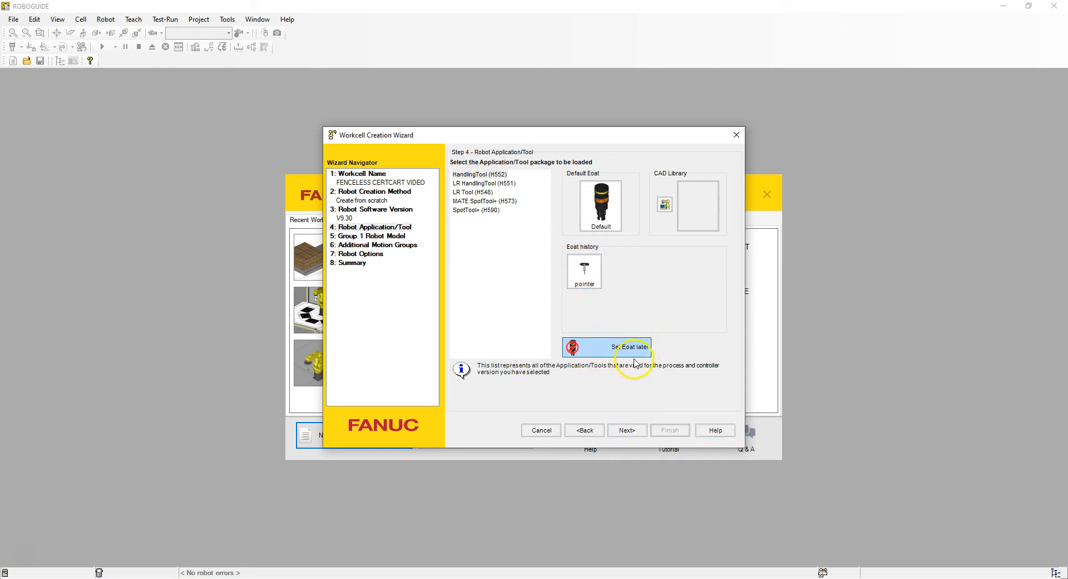
left_click(627, 431)
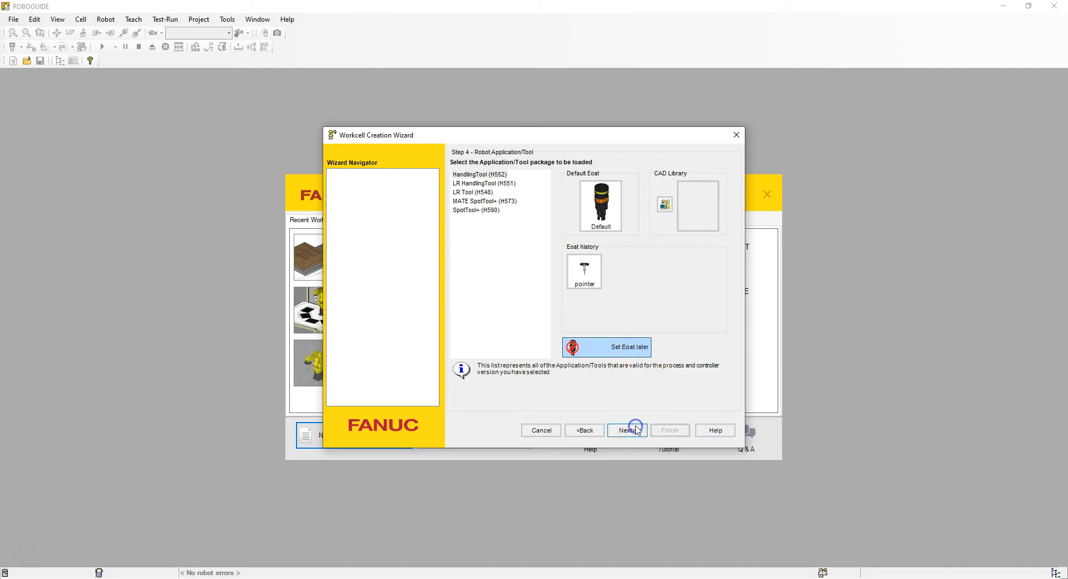
- Choose LR Mate 200iD/4S (H754) as the Group 1 robot model
scroll(574, 262, "up", 10)
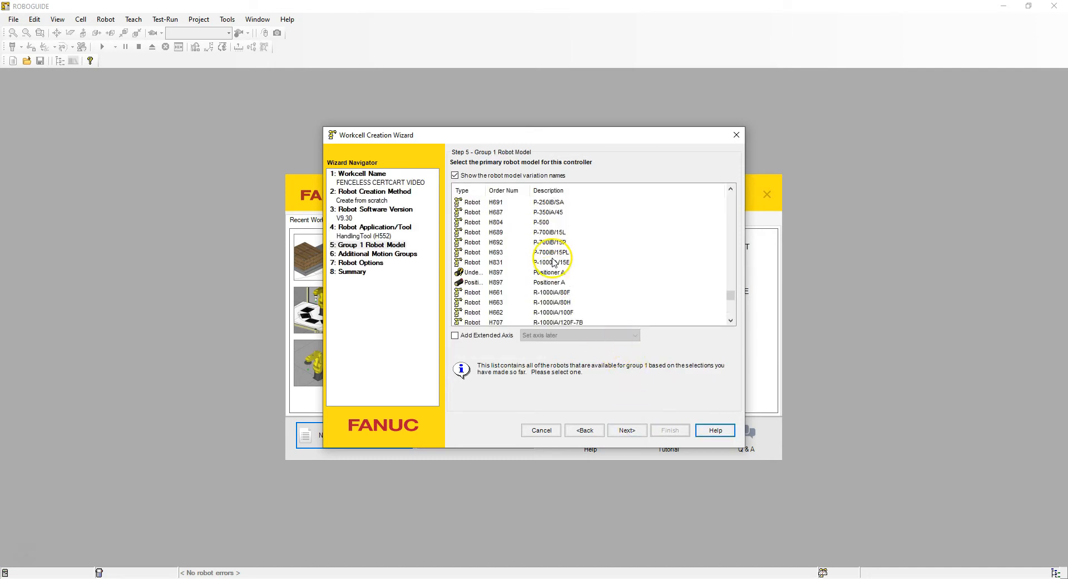
scroll(554, 272, "up", 6)
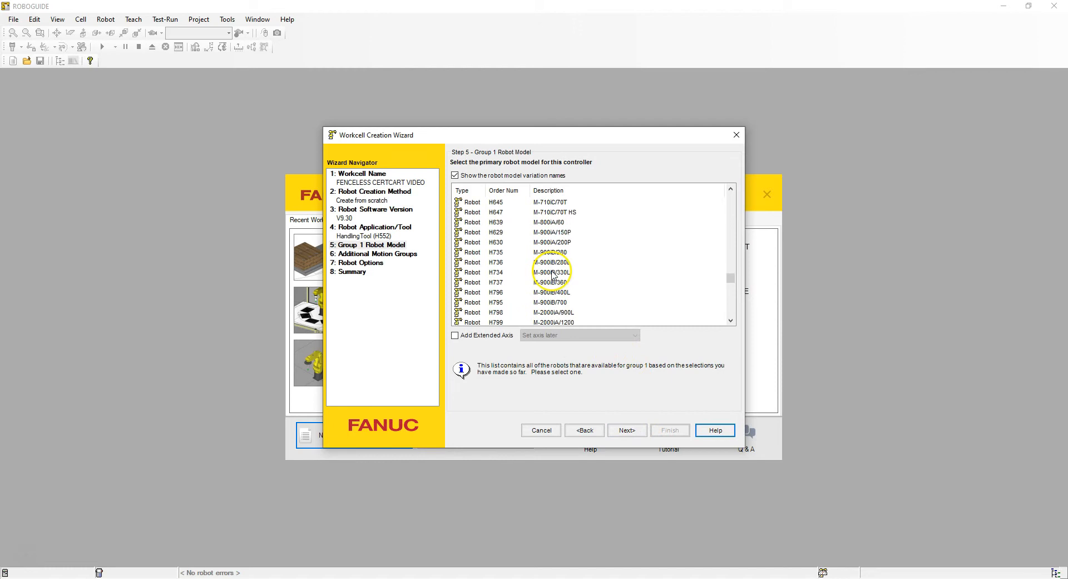
scroll(554, 278, "up", 10)
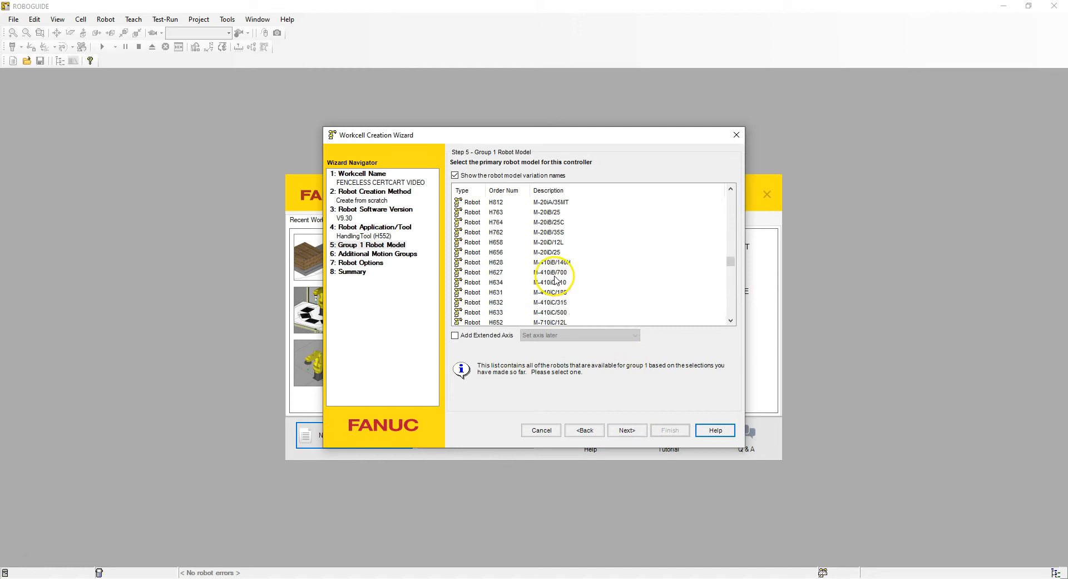
scroll(555, 285, "up", 8)
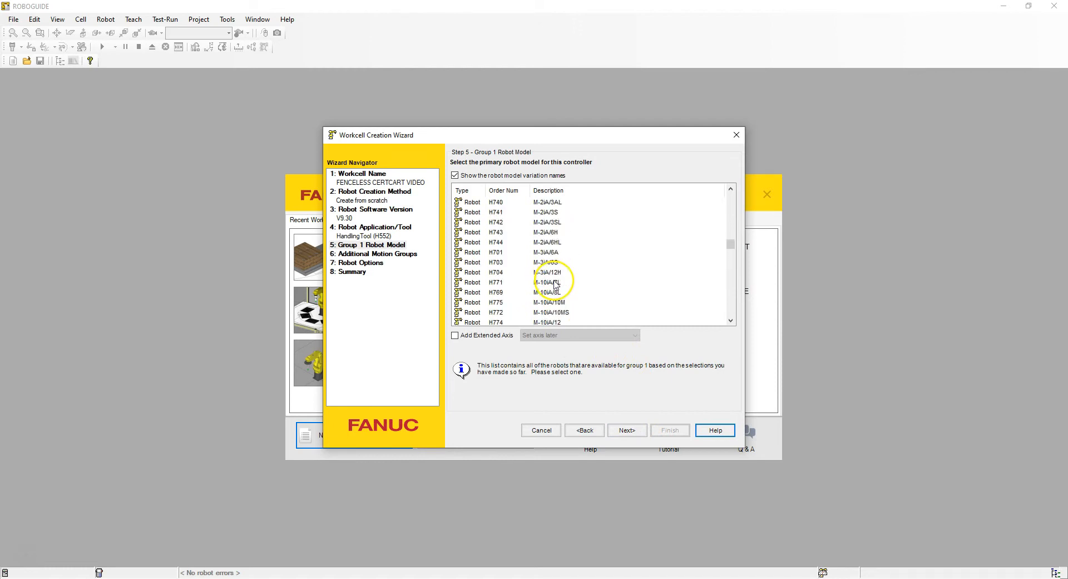
scroll(559, 290, "down", 15)
scroll(565, 297, "up", 10)
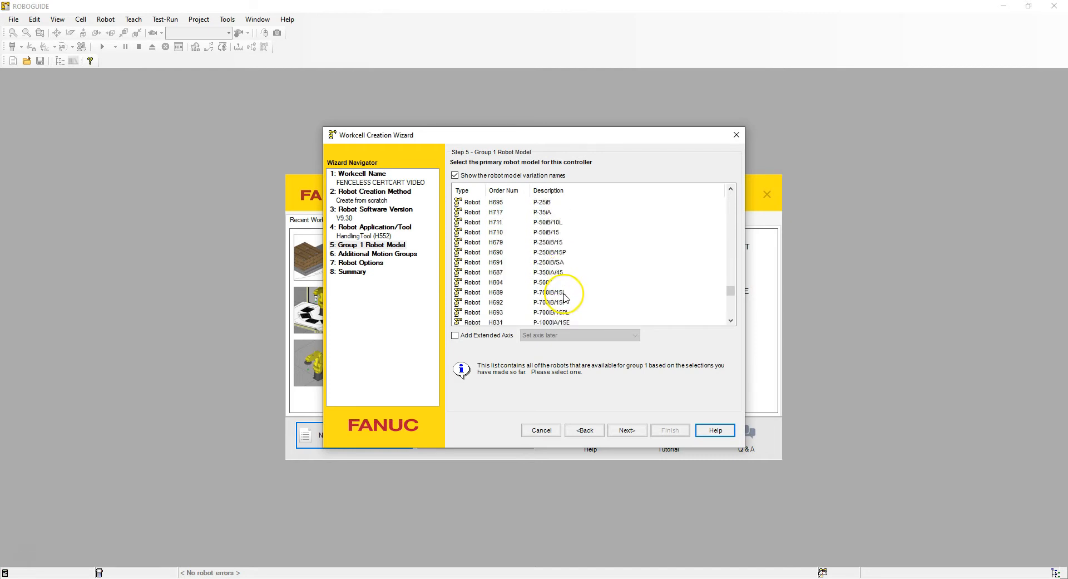
left_click(570, 262)
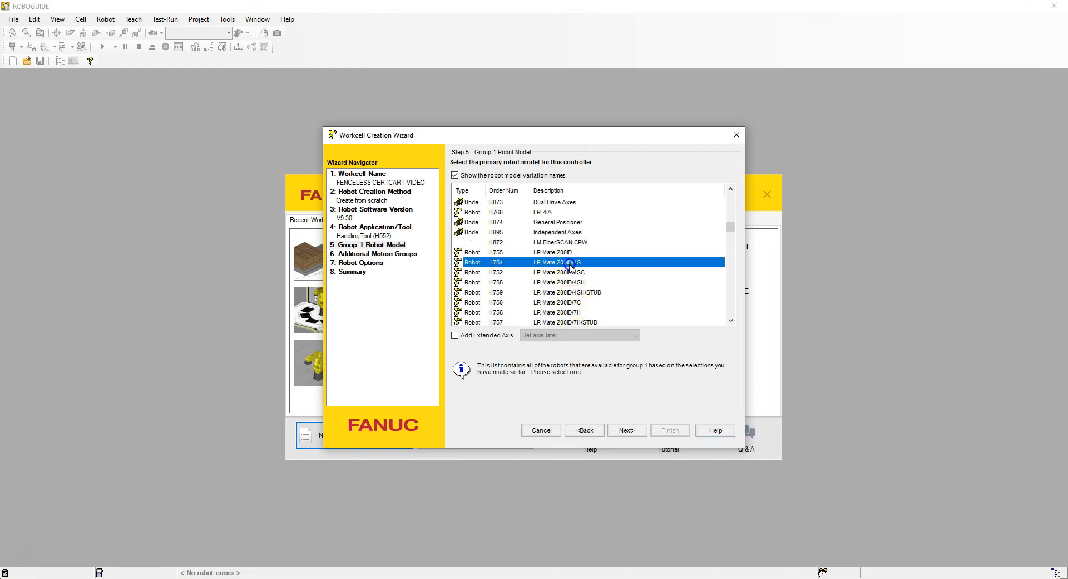
left_click(634, 425)
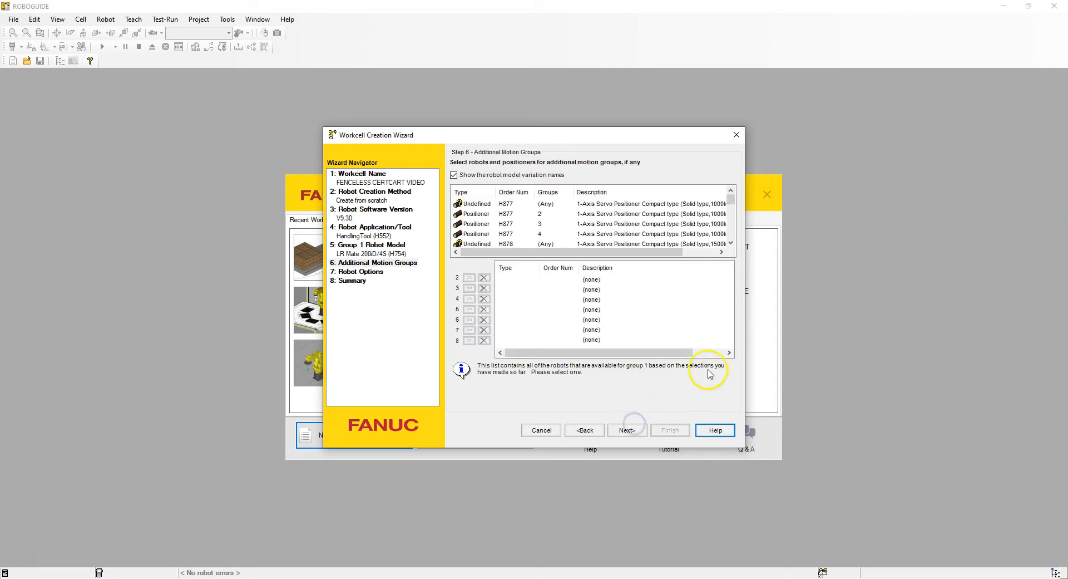
- Leave additional motion groups empty, keep the preset robot options, and finish creating the workcell
left_click(631, 436)
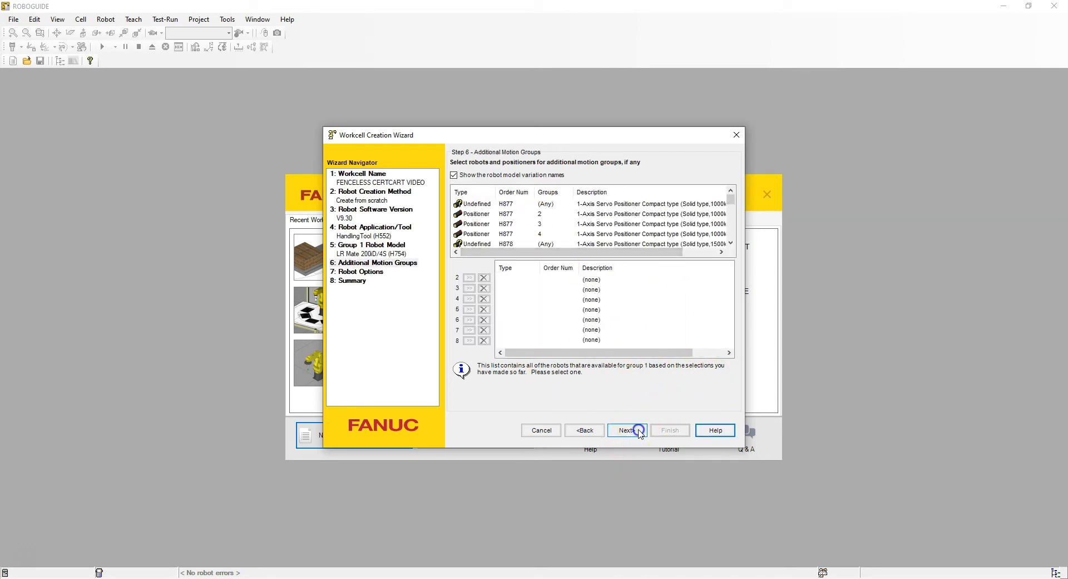
left_click(627, 430)
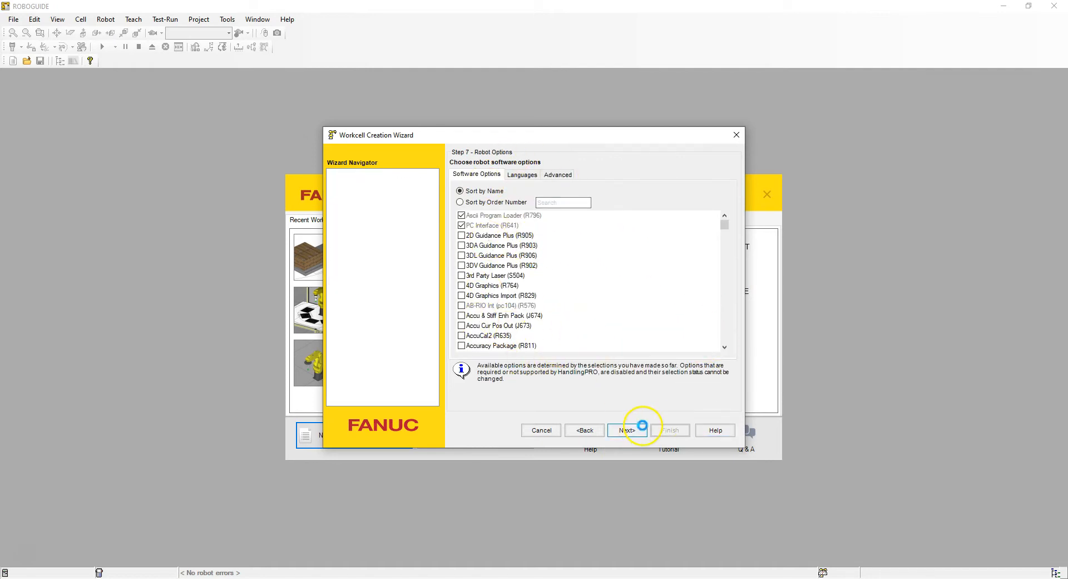
left_click(638, 429)
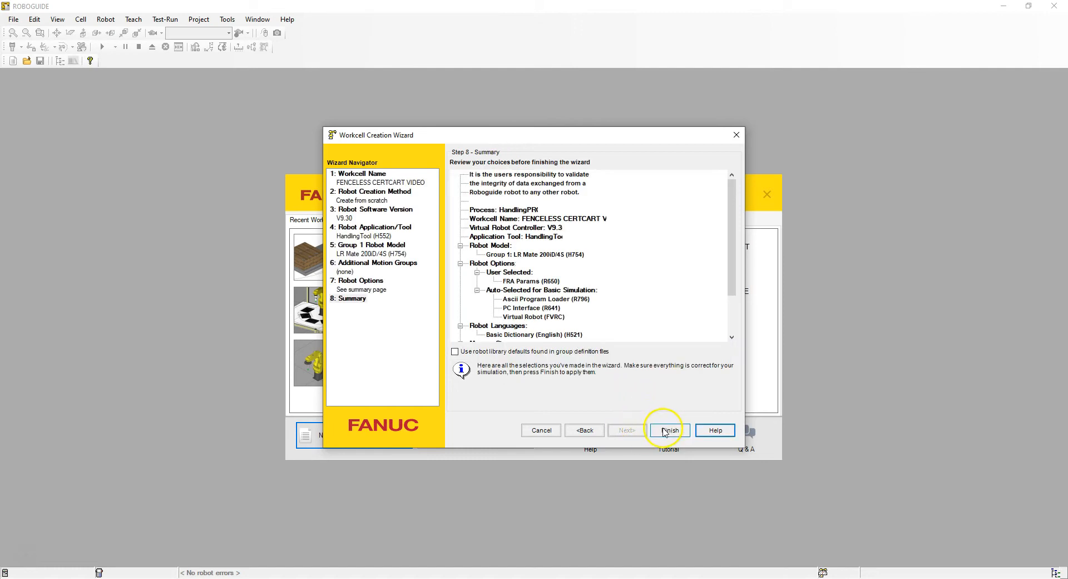
left_click(671, 430)
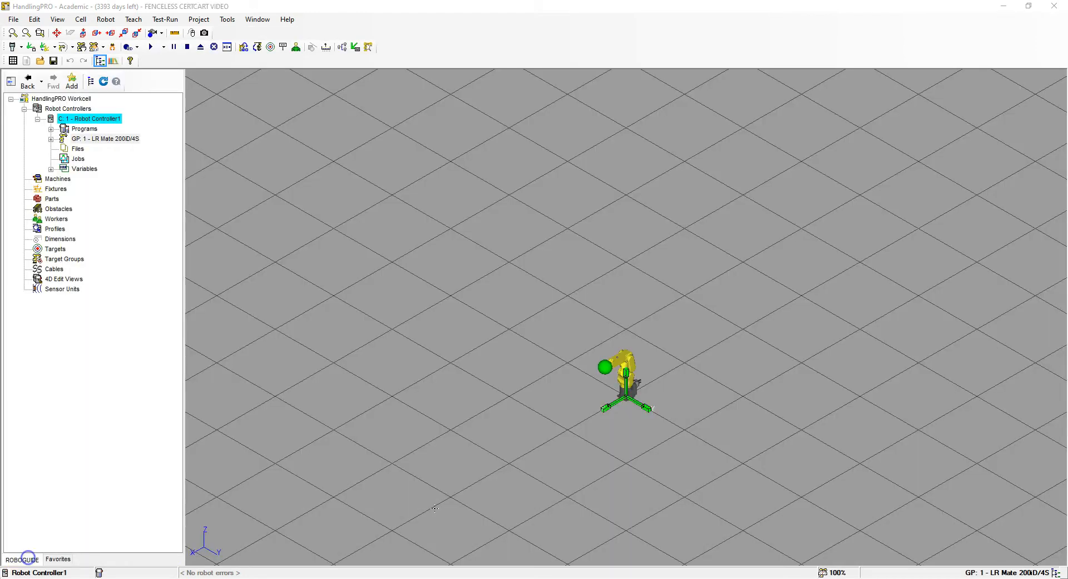
scroll(628, 373, "up", 5)
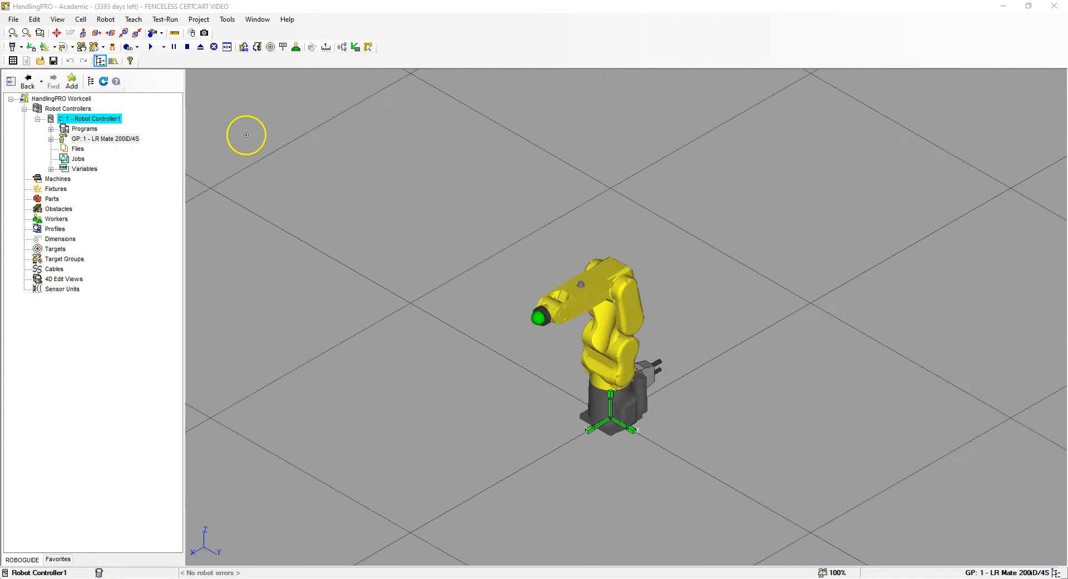
- Browse for a single CAD file to add as an obstacle and review the supported 3D file types
left_click(78, 20)
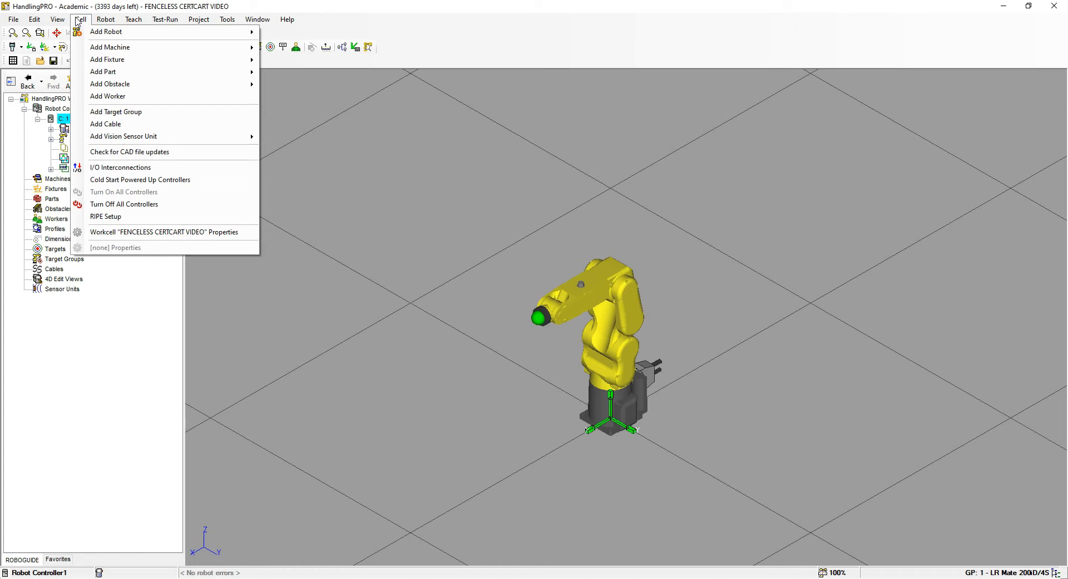
left_click(137, 72)
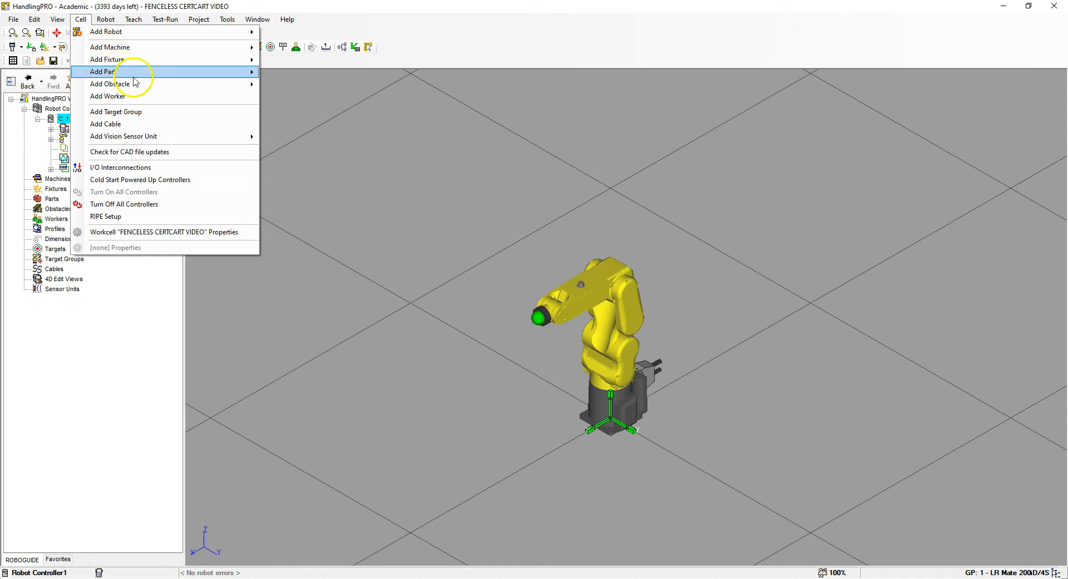
mouse_move(139, 65)
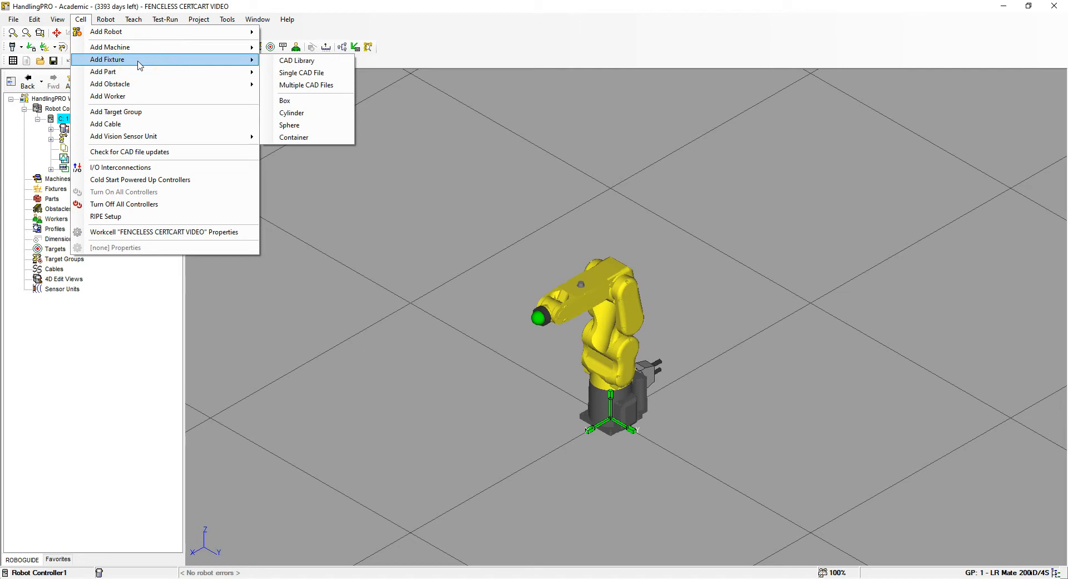
mouse_move(134, 84)
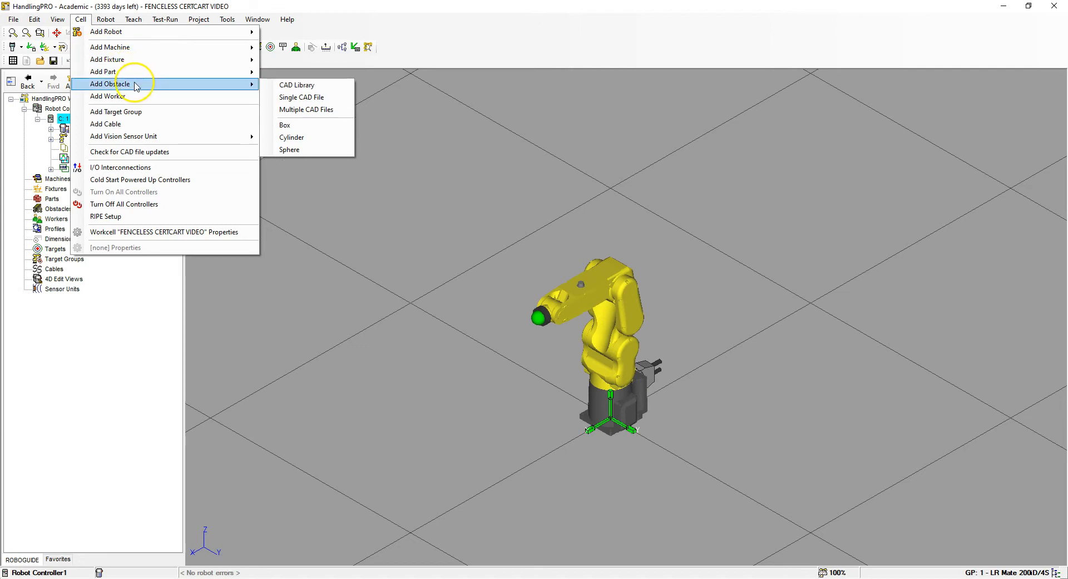
left_click(312, 99)
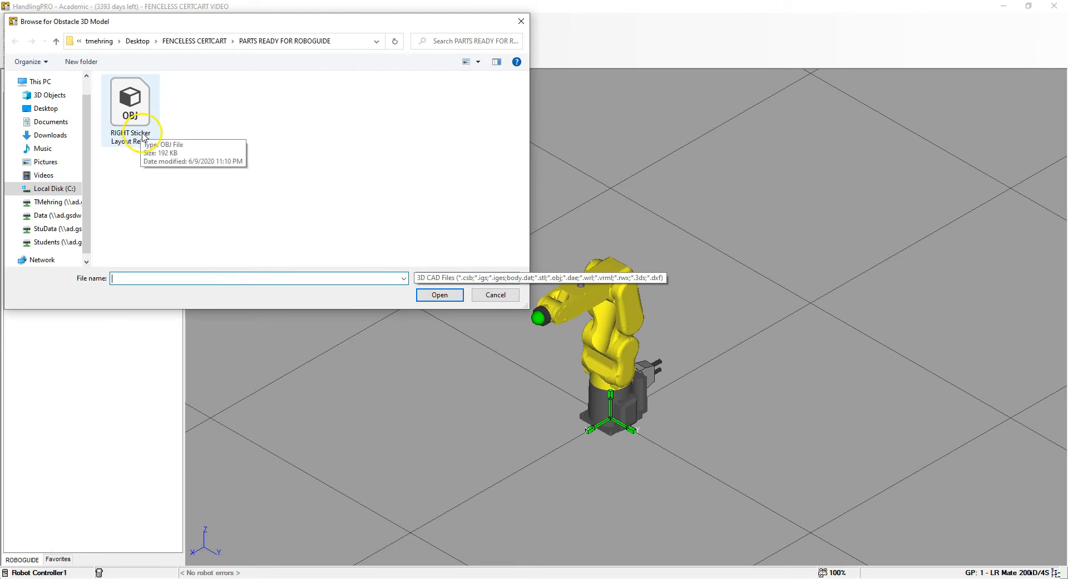
left_click(439, 278)
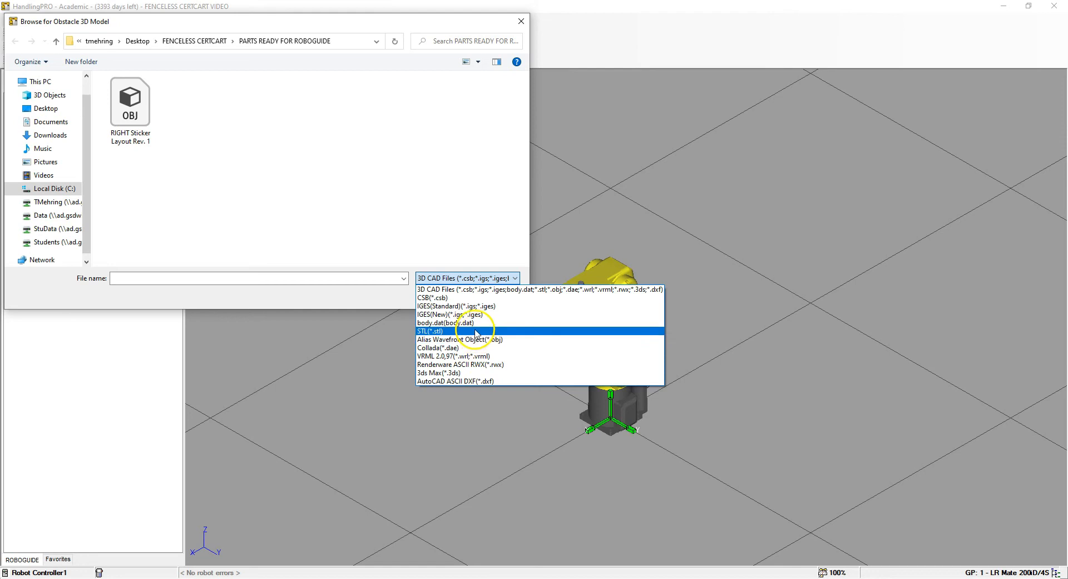
left_click(398, 300)
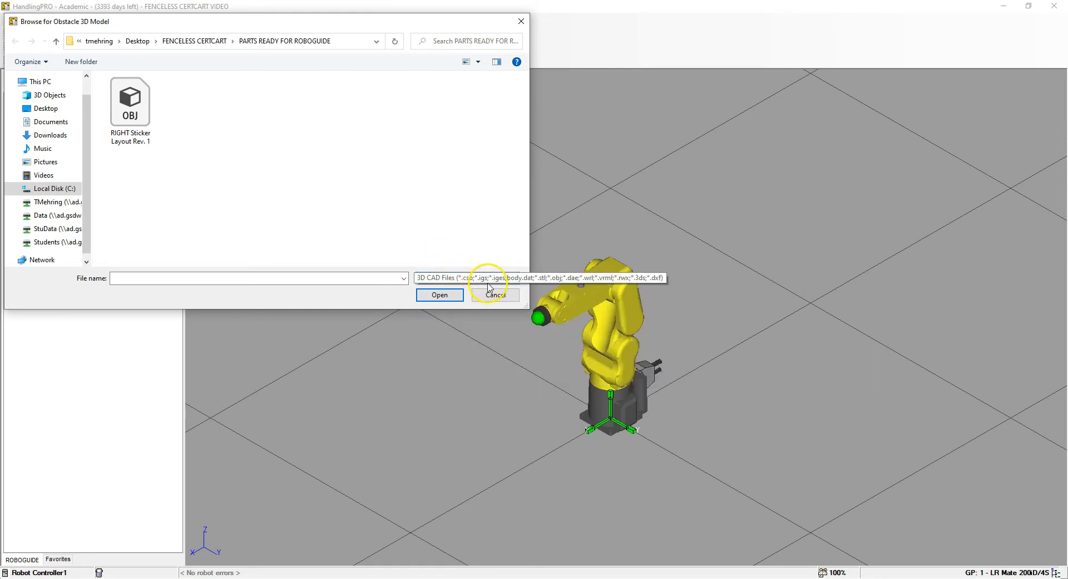
left_click(521, 21)
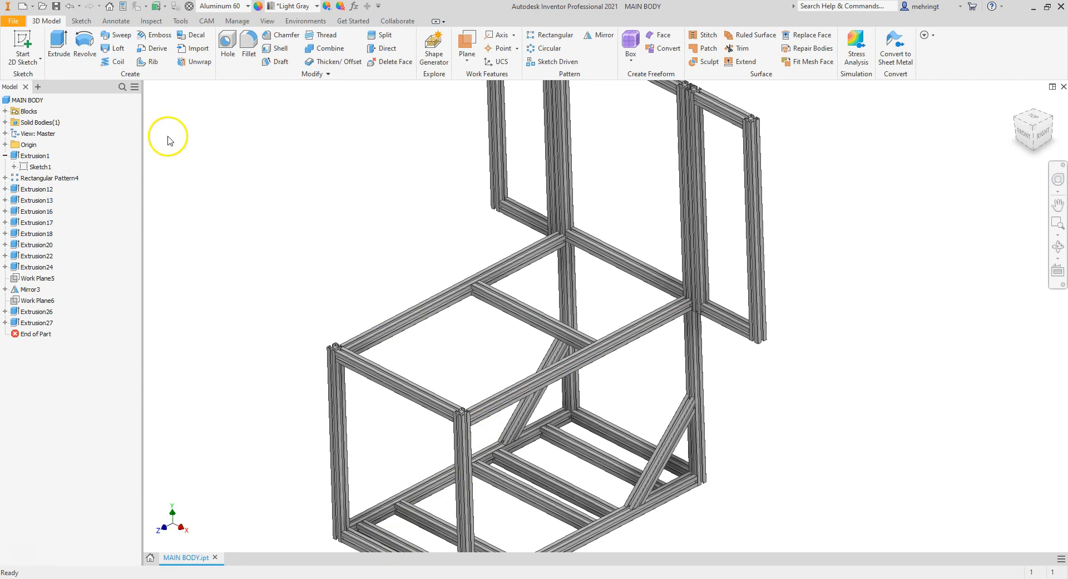
- In Inventor, set up a copy of MAIN BODY as an OBJ file in the PARTS READY FOR ROBOGUIDE folder
left_click(12, 20)
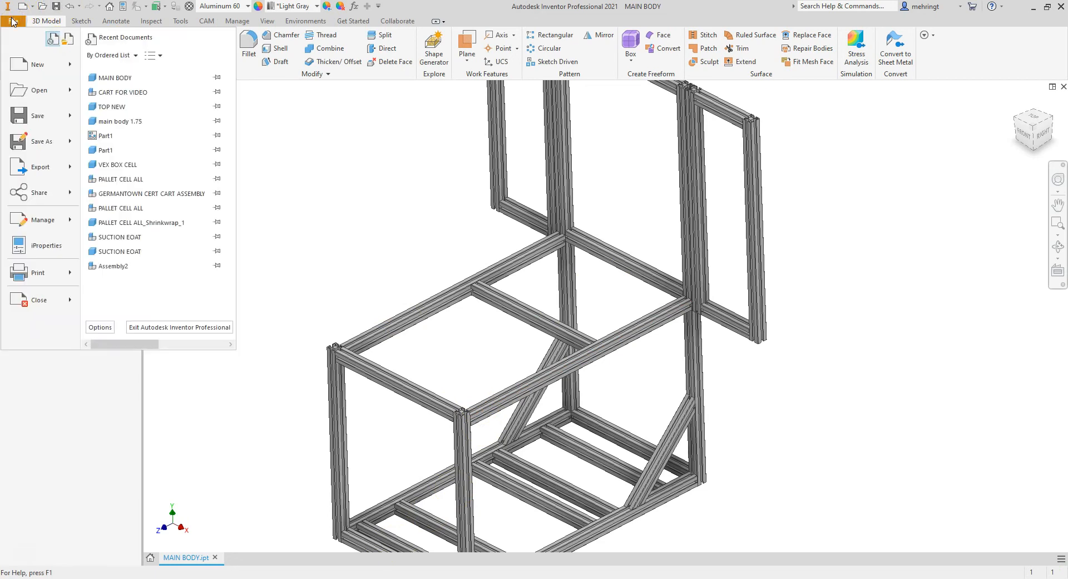
mouse_move(36, 144)
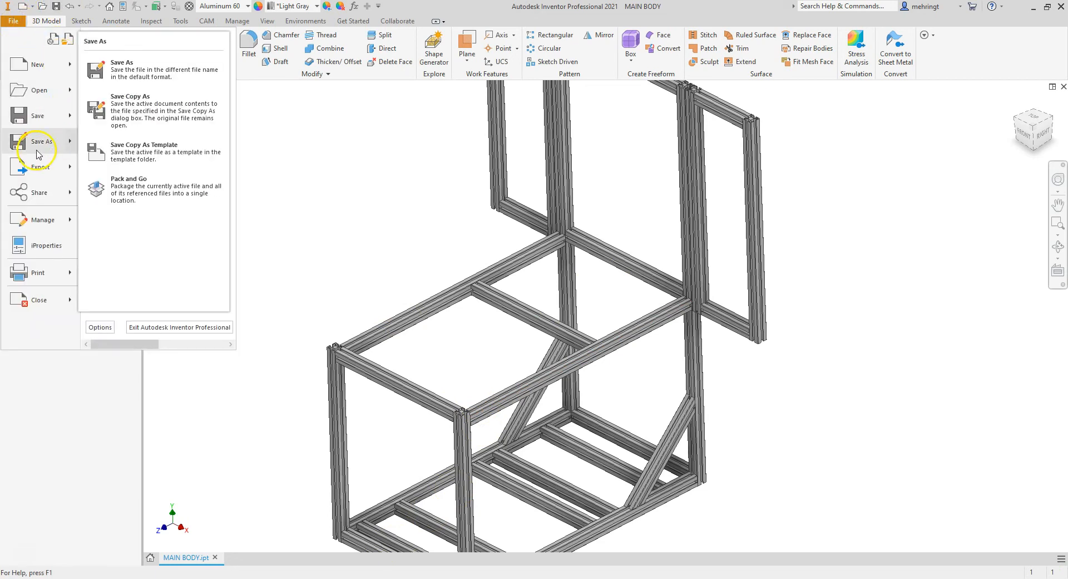
left_click(133, 119)
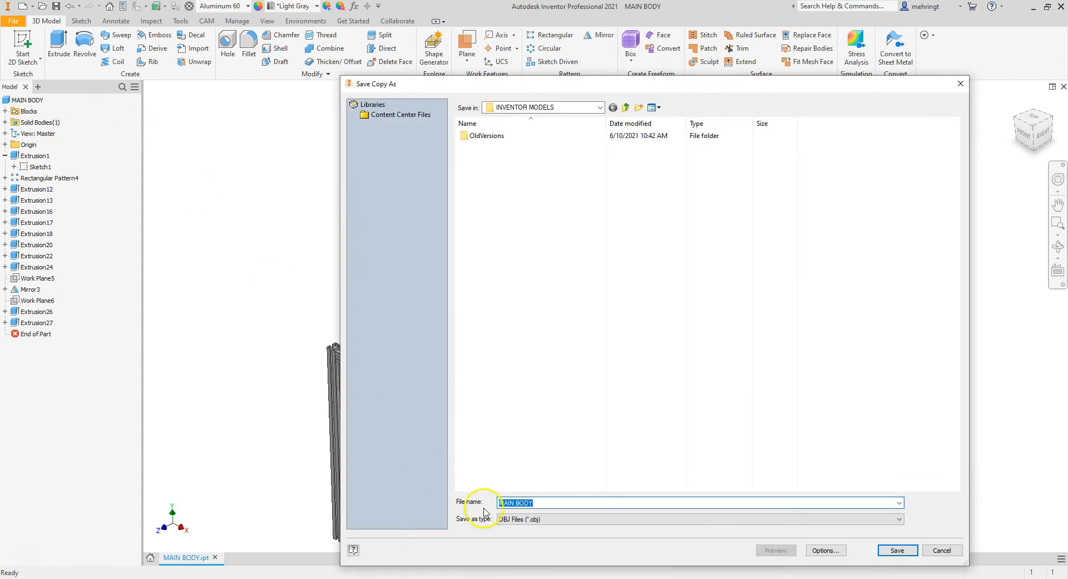
left_click(559, 522)
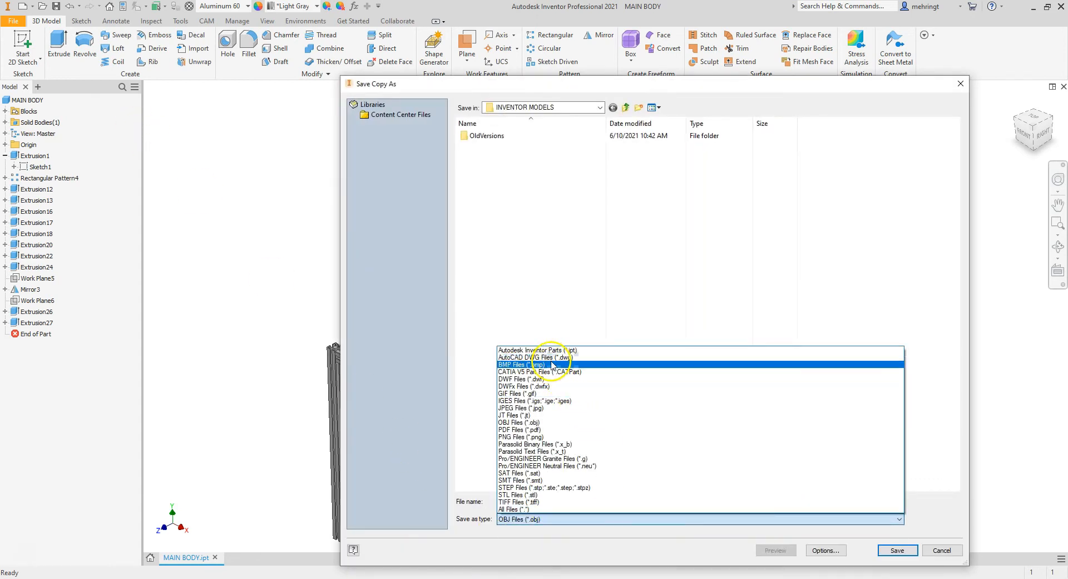
left_click(547, 422)
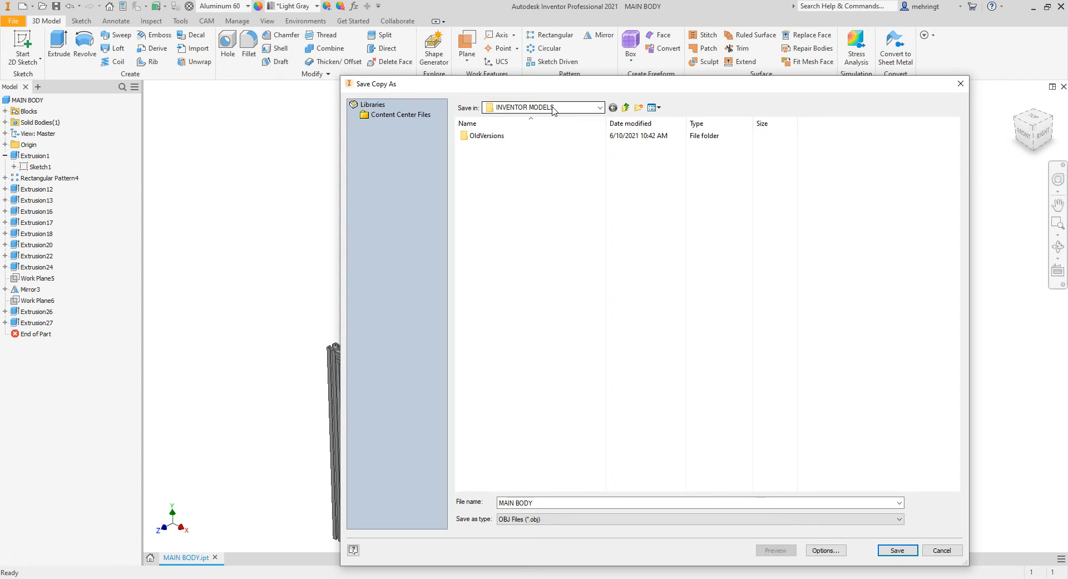
left_click(626, 108)
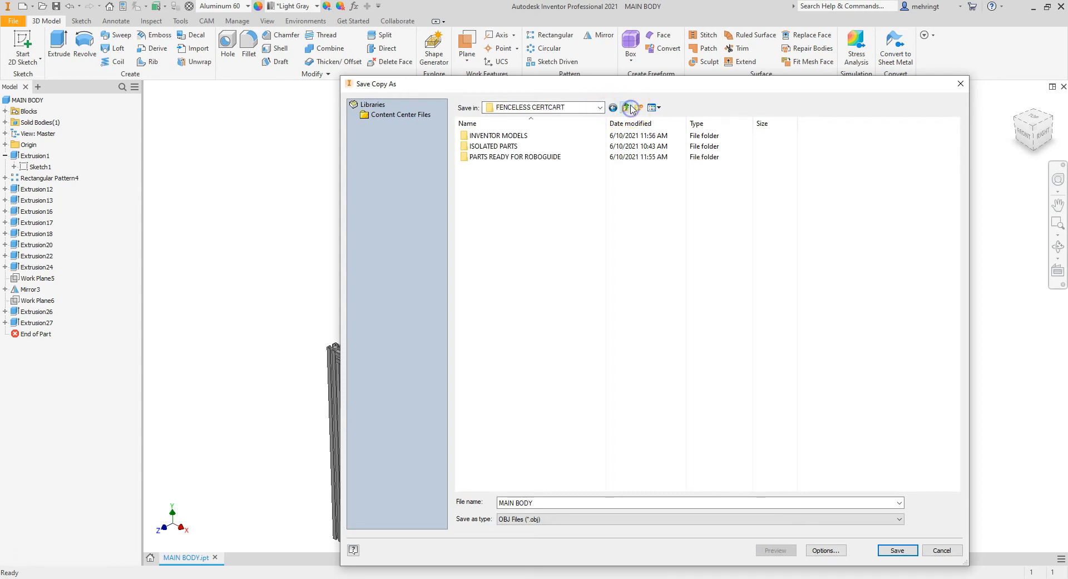
double_click(504, 158)
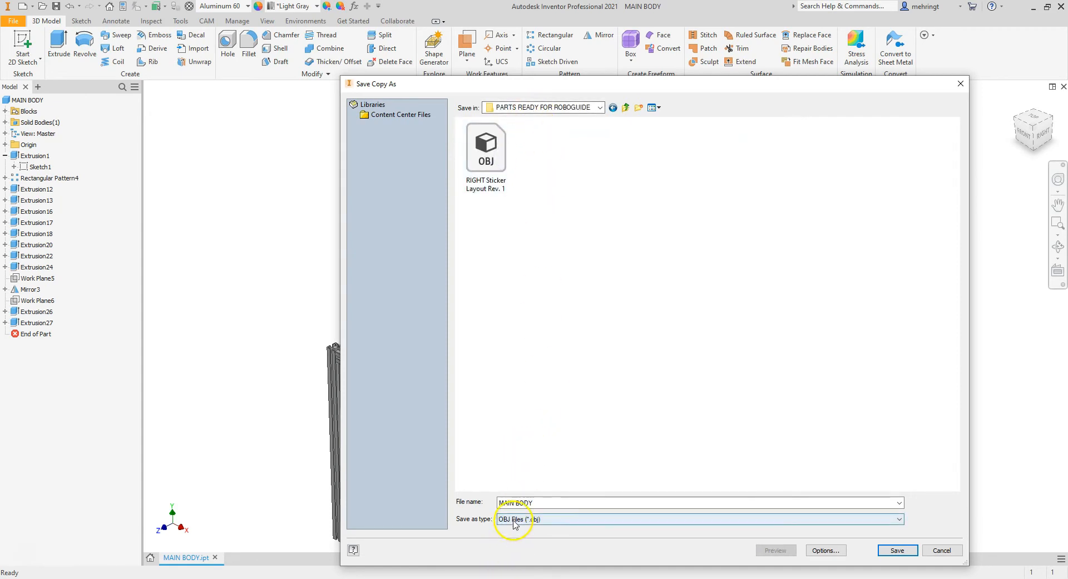
- Set the OBJ export options to millimeter units and High resolution, and save the copy
left_click(820, 552)
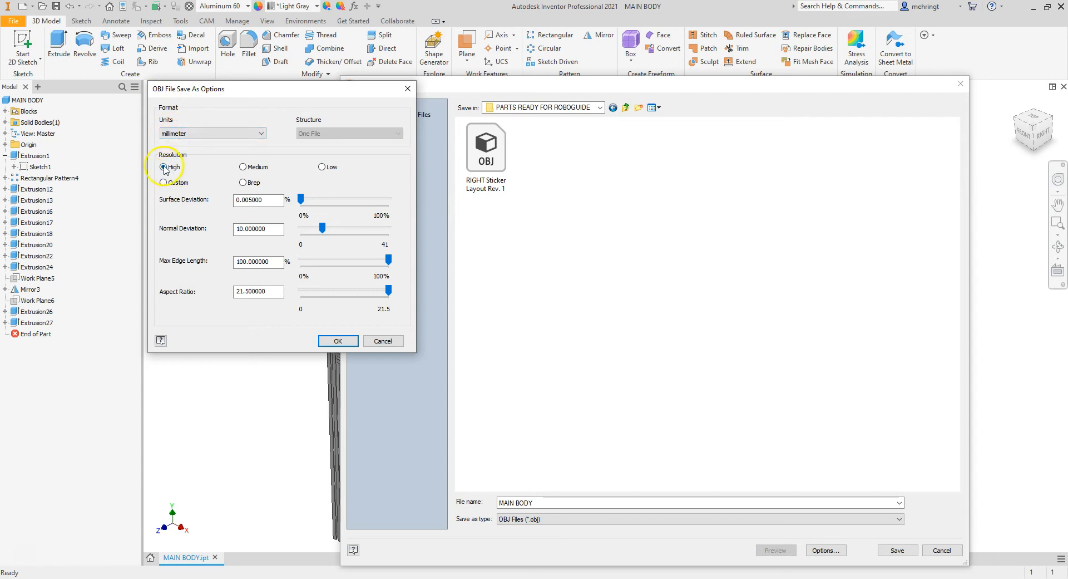
left_click(335, 341)
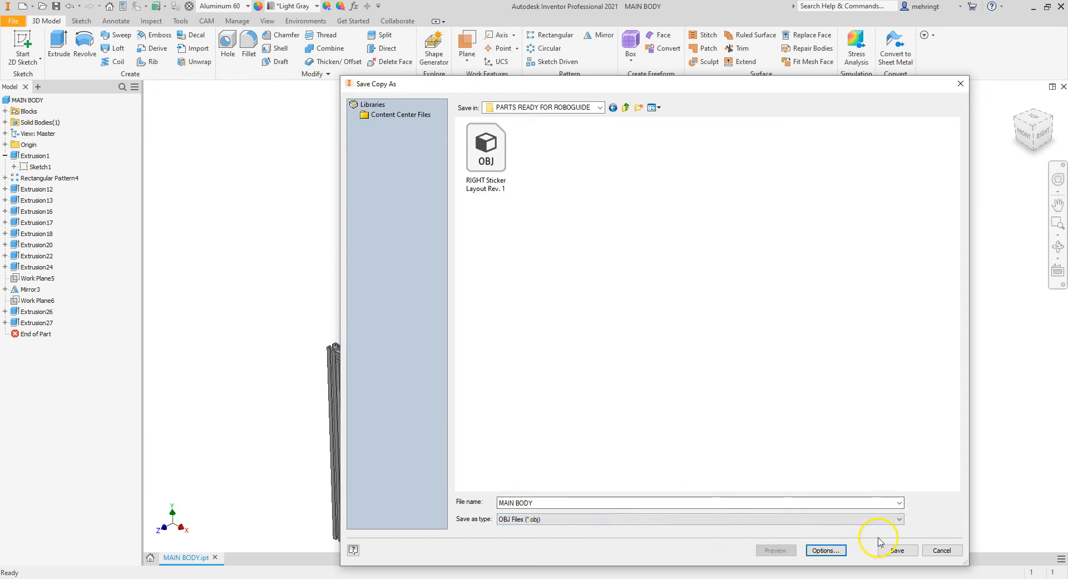
left_click(895, 551)
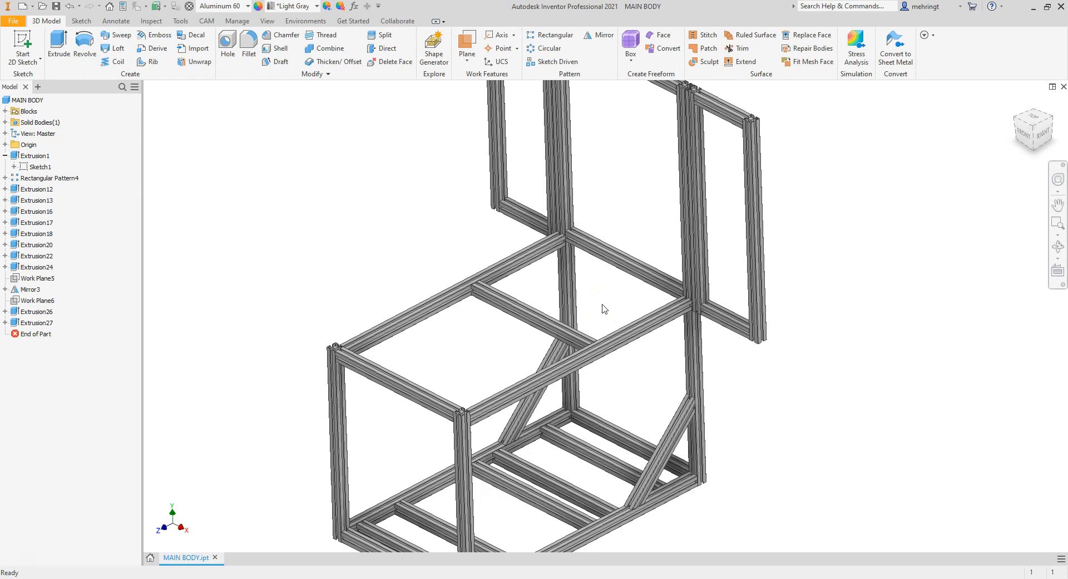
- Back in ROBOGUIDE, add the MAIN BODY OBJ file as a single-CAD-file obstacle
mouse_move(599, 567)
left_click(599, 527)
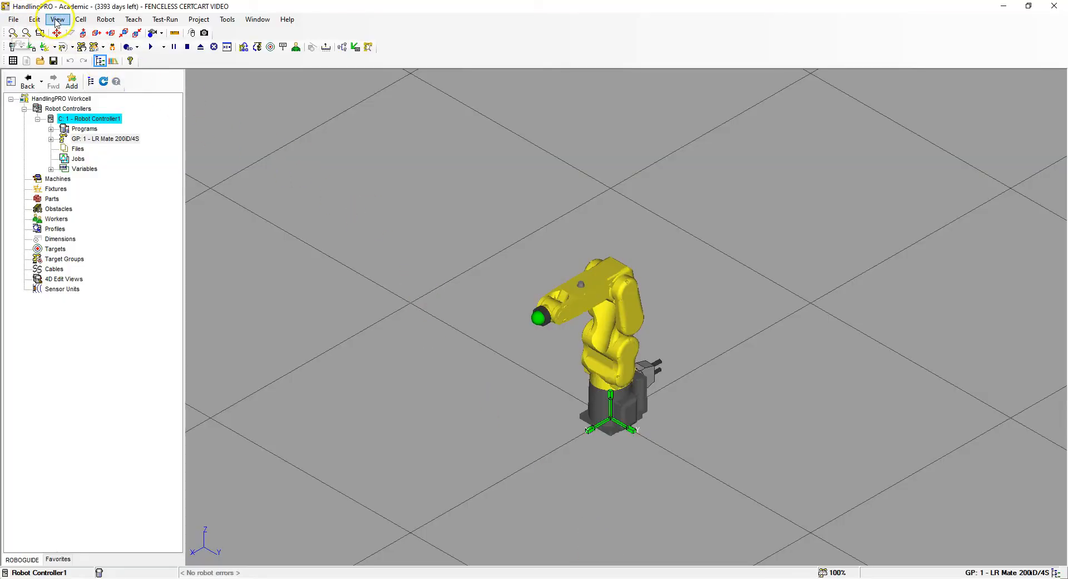
left_click(89, 21)
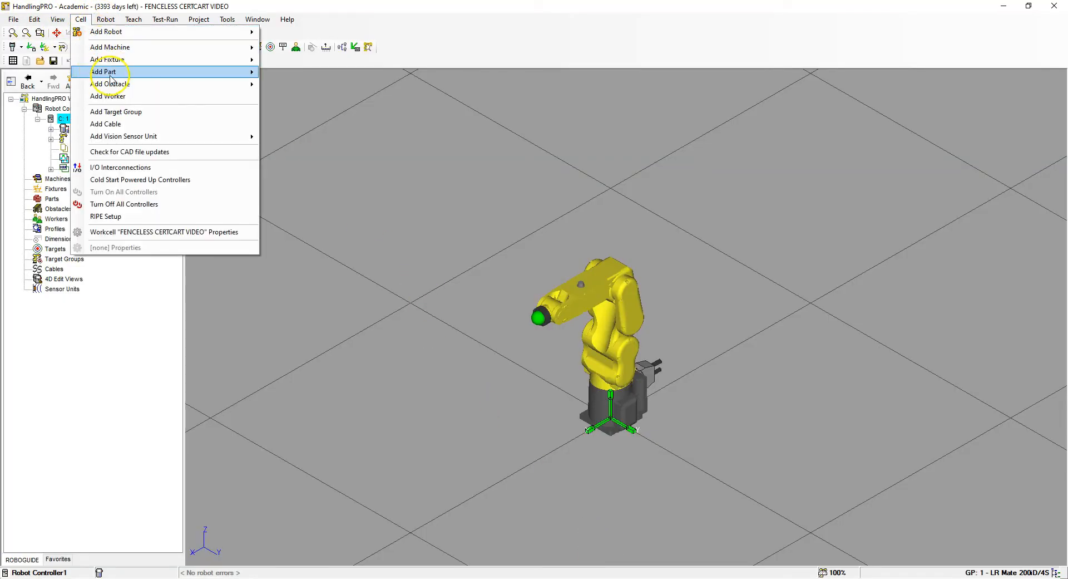
mouse_move(128, 84)
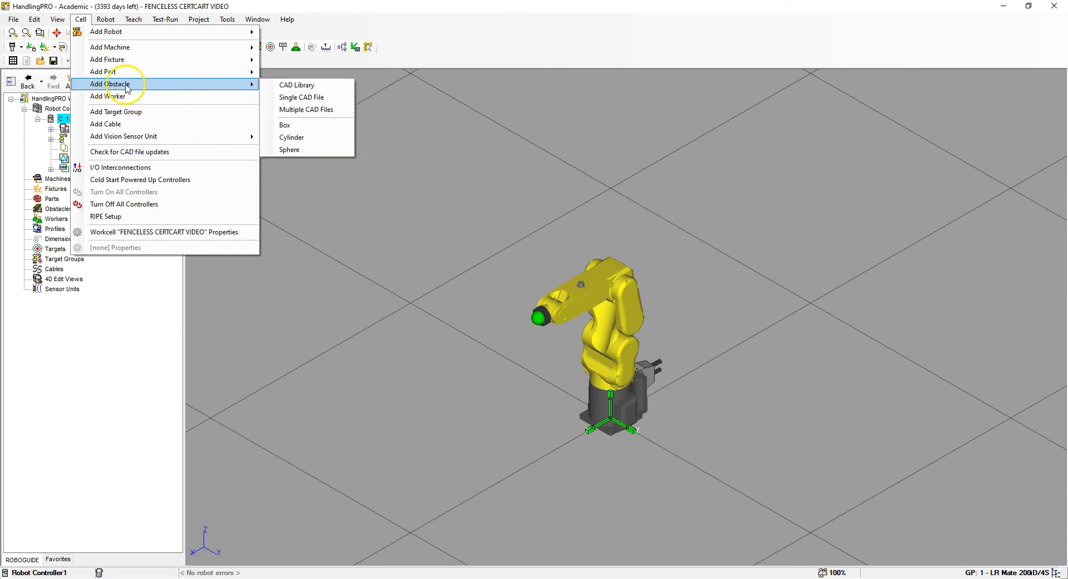
left_click(301, 97)
left_click(196, 120)
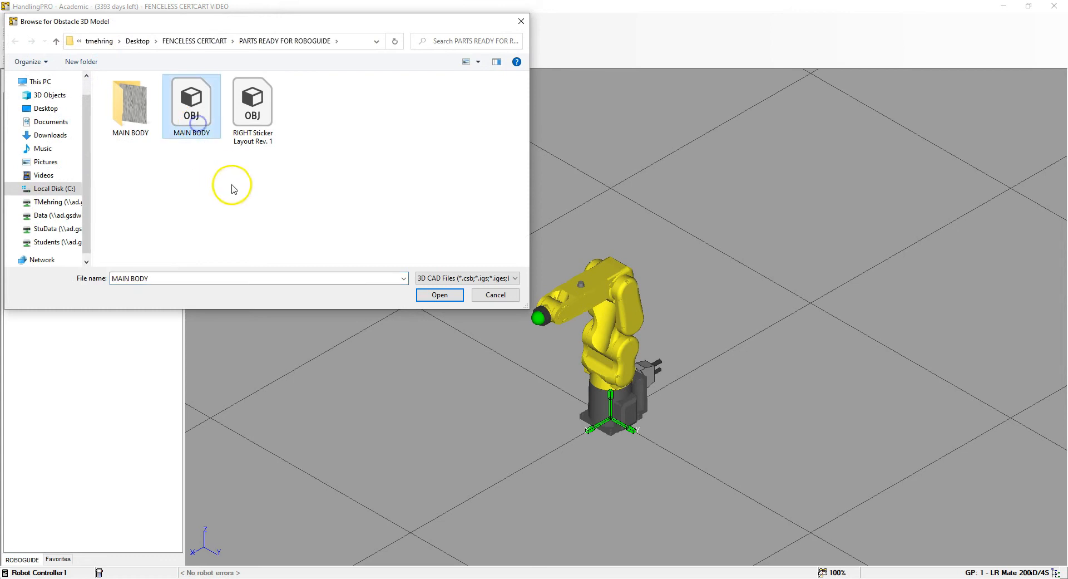
left_click(439, 294)
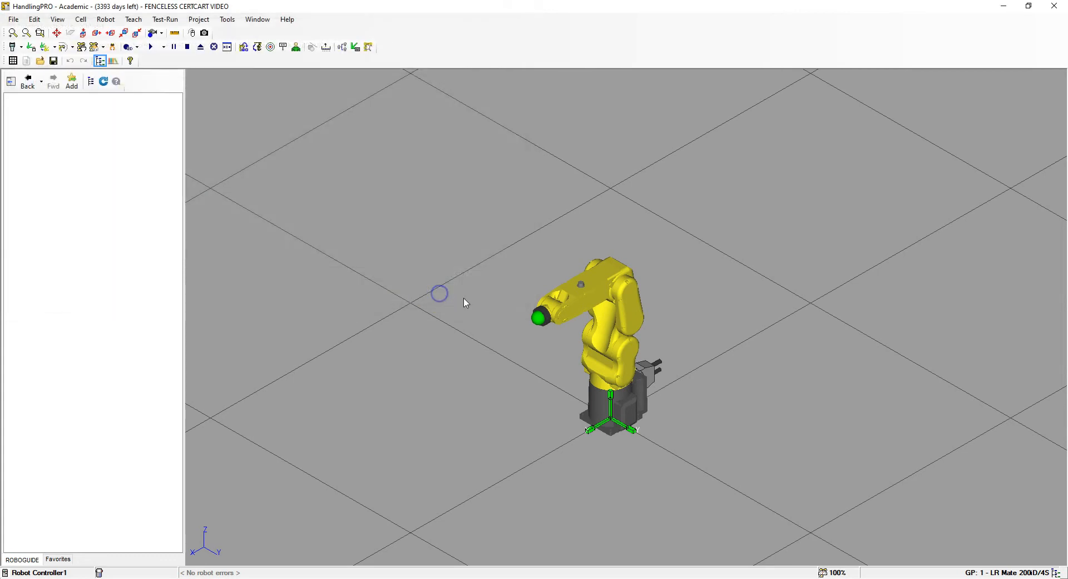
- Compare the imported MAIN BODY's orientation and axes in ROBOGUIDE with the original model in Inventor
scroll(411, 429, "down", 8)
scroll(452, 329, "up", 1)
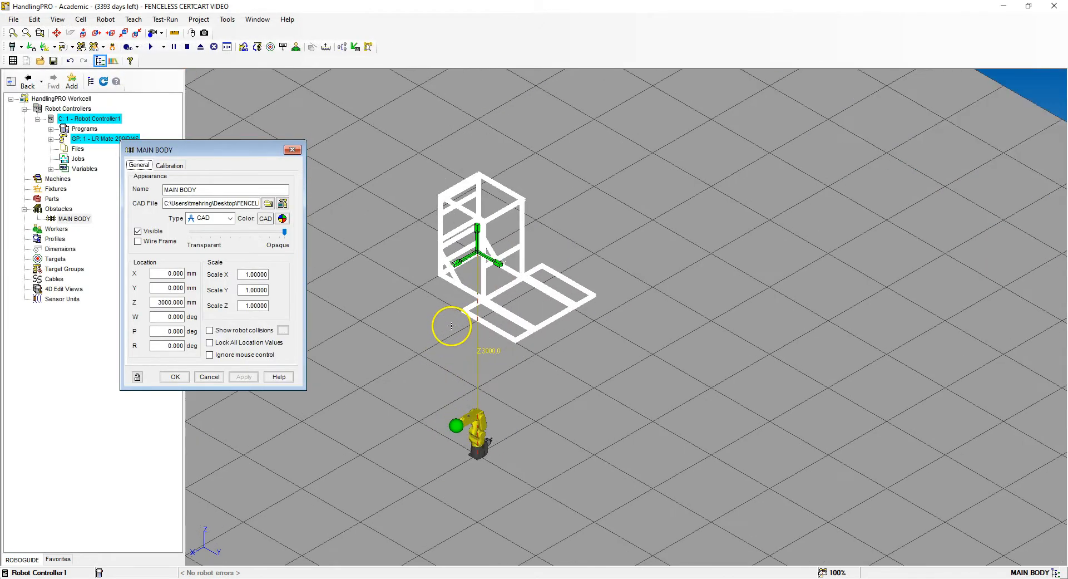
scroll(451, 325, "up", 2)
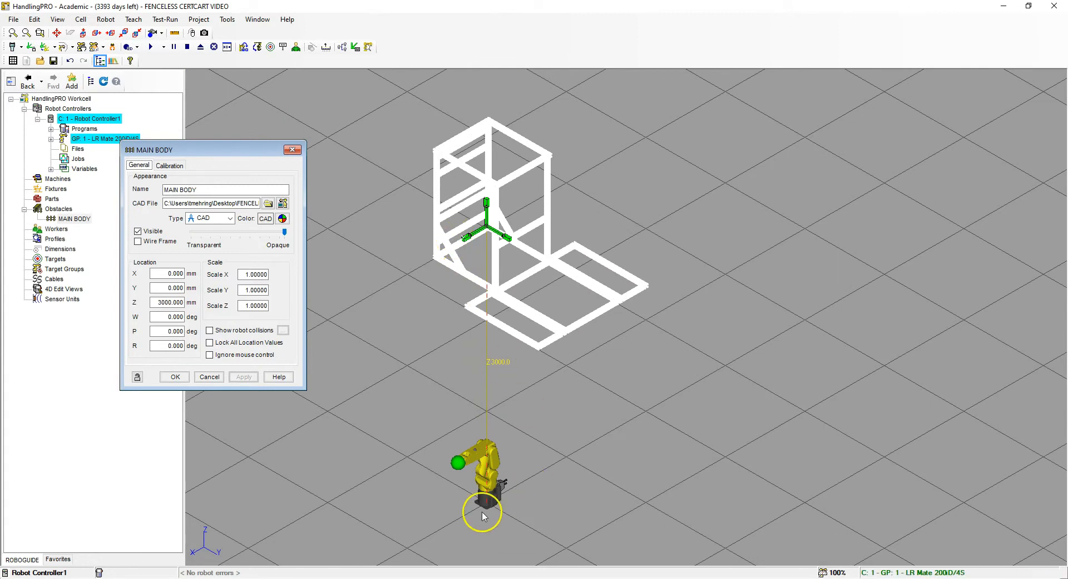
left_click(402, 578)
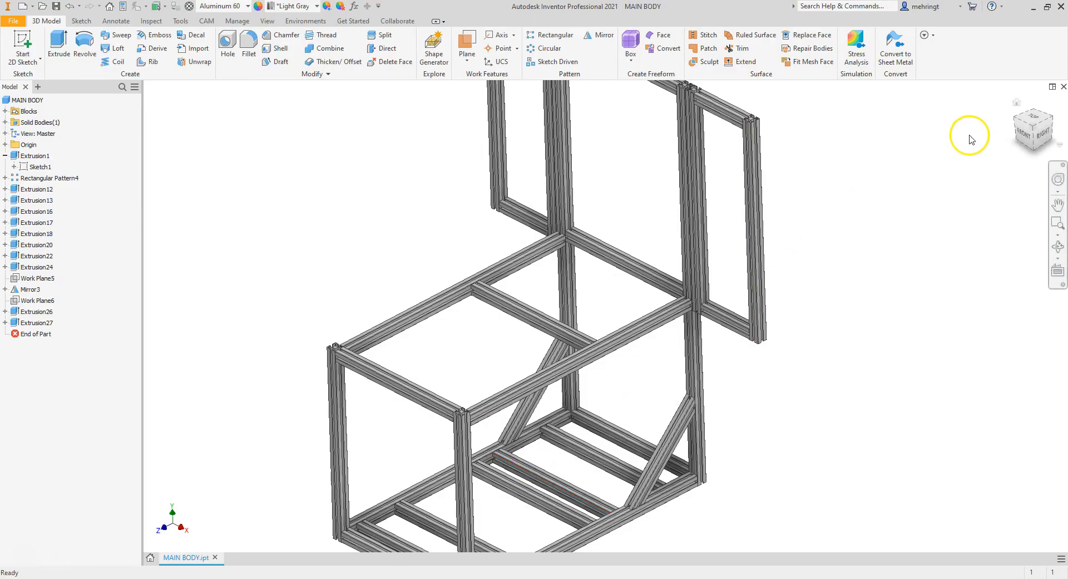
scroll(846, 188, "up", 3)
scroll(903, 190, "down", 3)
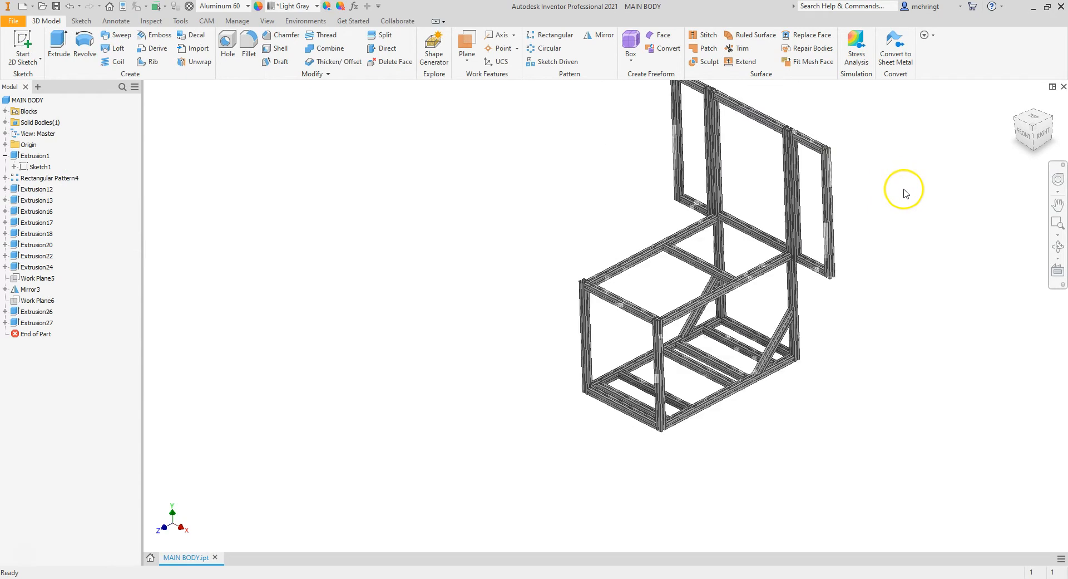
left_click(1016, 105)
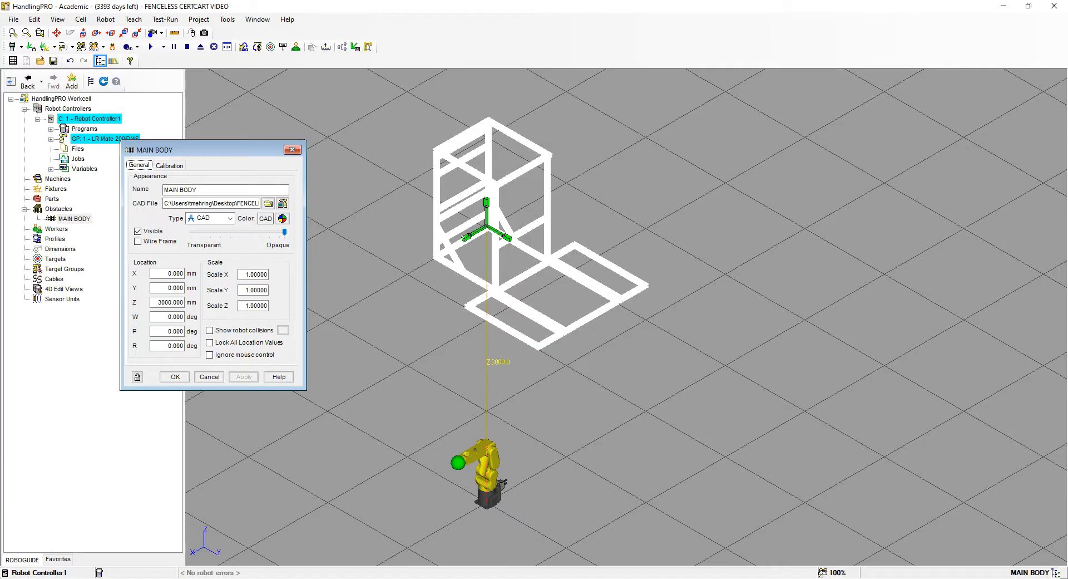
scroll(484, 239, "up", 5)
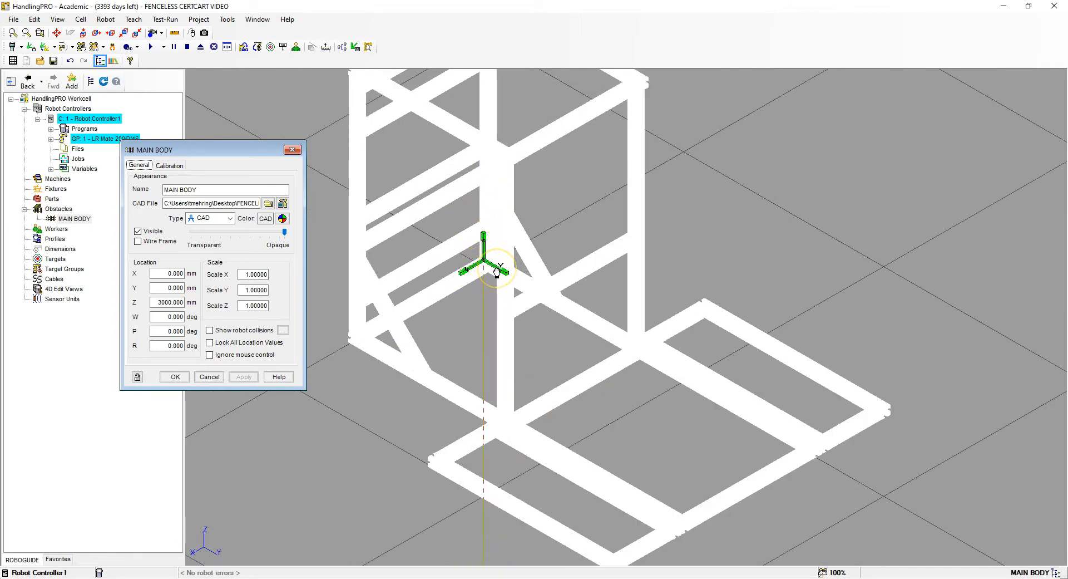
scroll(497, 272, "down", 5)
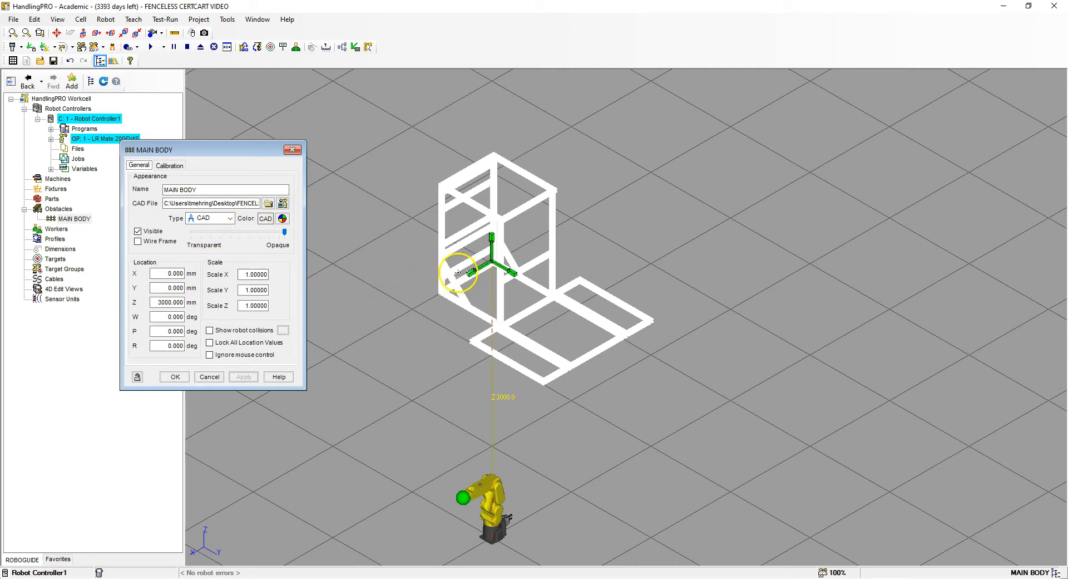
- Set the MAIN BODY obstacle's location to Z 0 mm with rotations W 90 and R 90 degrees, and apply it
left_click_drag(151, 302, 207, 300)
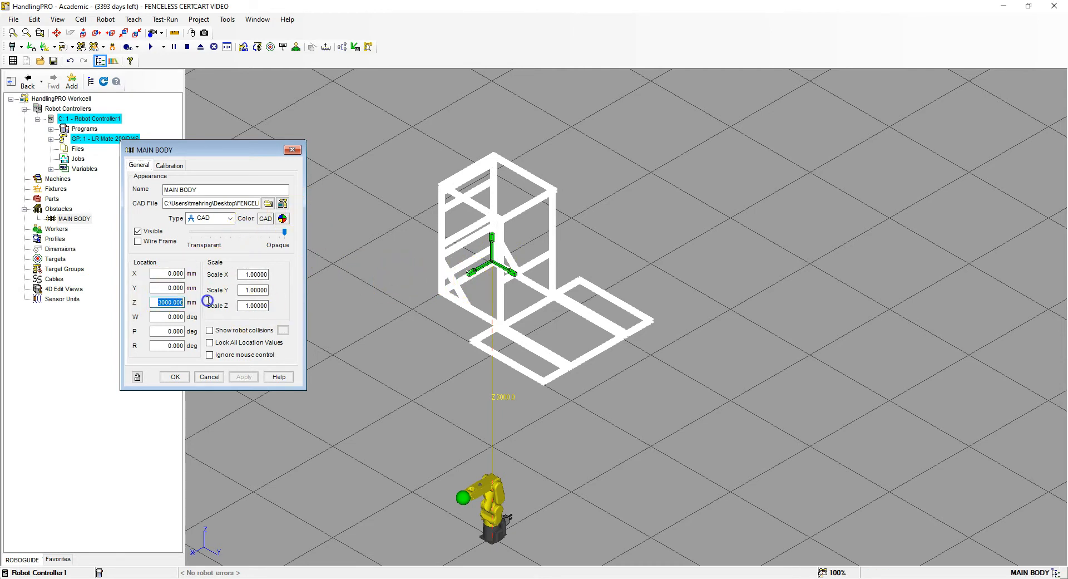
type("0")
key("Tab")
type("90")
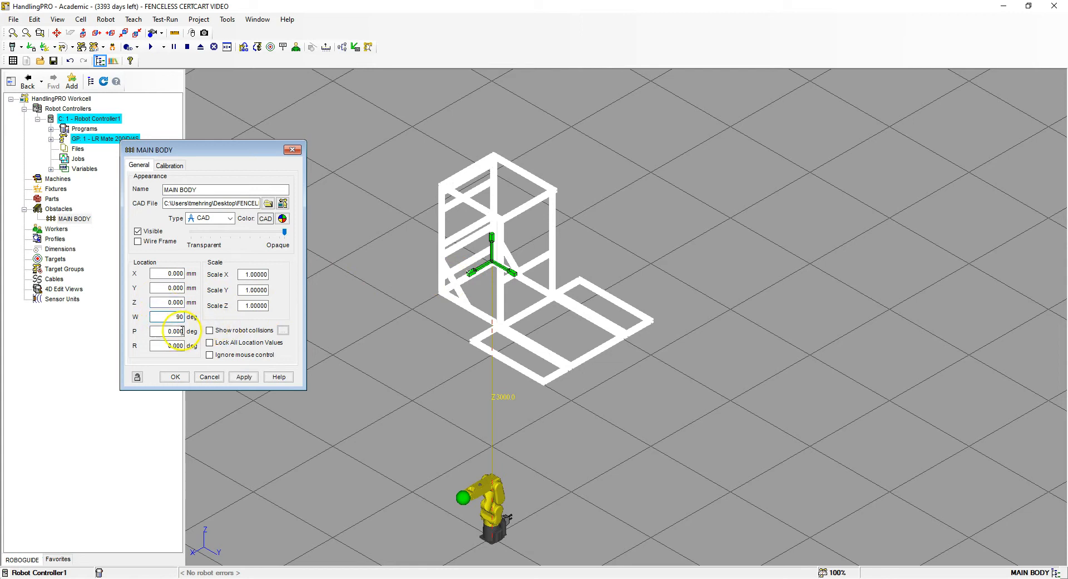
left_click(172, 345)
left_click(243, 376)
- Move the MAIN BODY frame around the robot to about X -172 mm and Y -251 mm
scroll(420, 401, "up", 5)
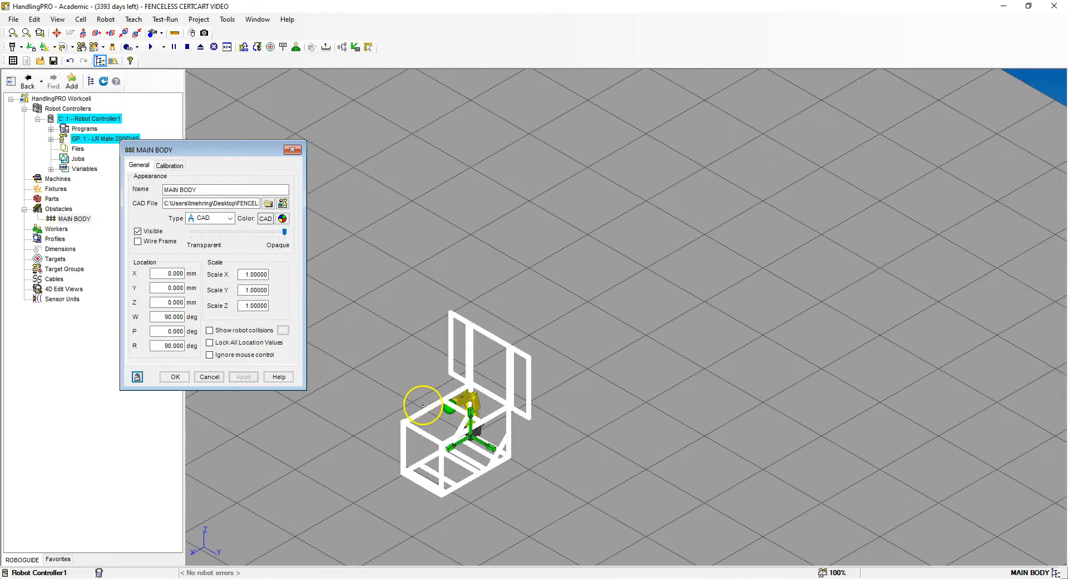
left_click_drag(521, 454, 503, 428)
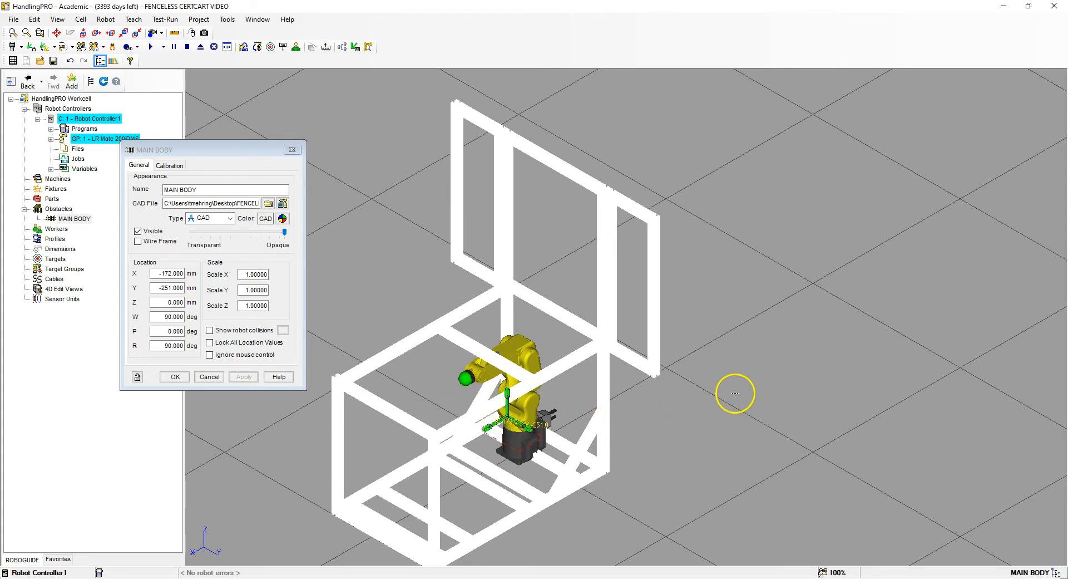
right_click_drag(746, 378, 728, 351)
right_click_drag(724, 336, 751, 369)
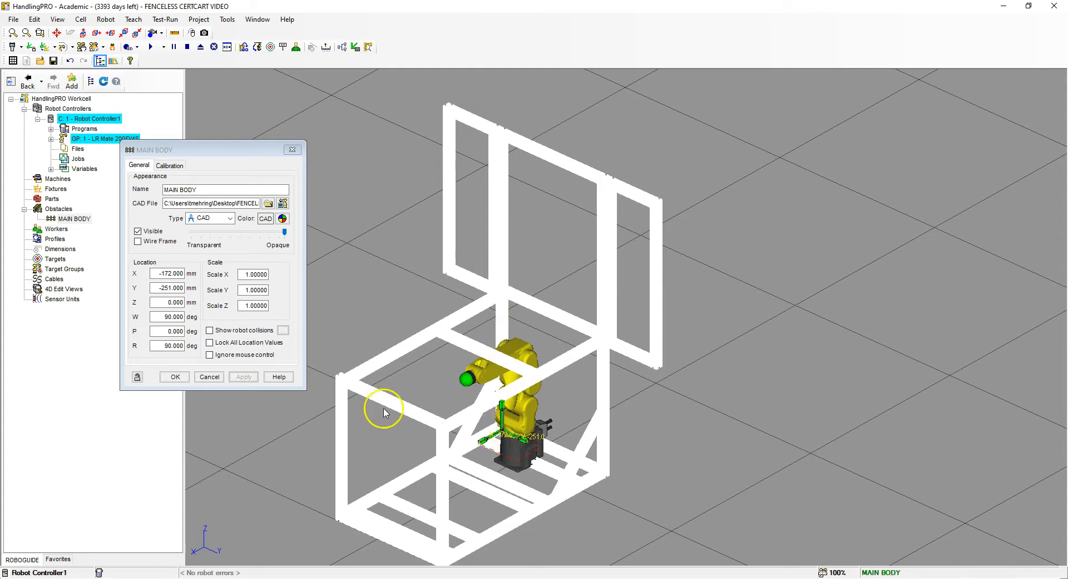
- Review the location values of the MAIN BODY obstacle
double_click(166, 273)
double_click(163, 288)
double_click(168, 302)
double_click(172, 331)
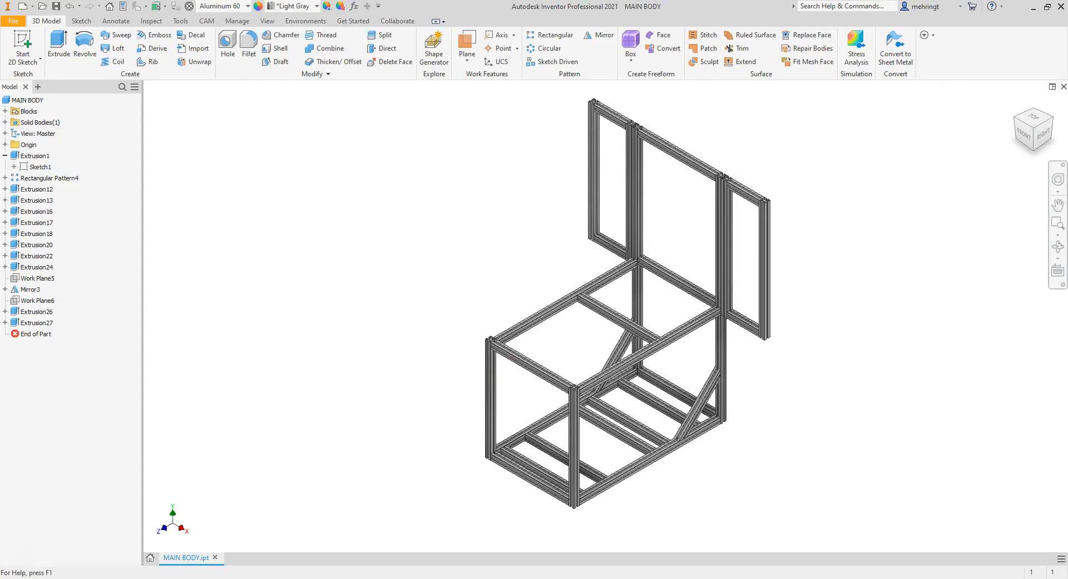
- Switch to Inventor and create a new assembly file
left_click(10, 22)
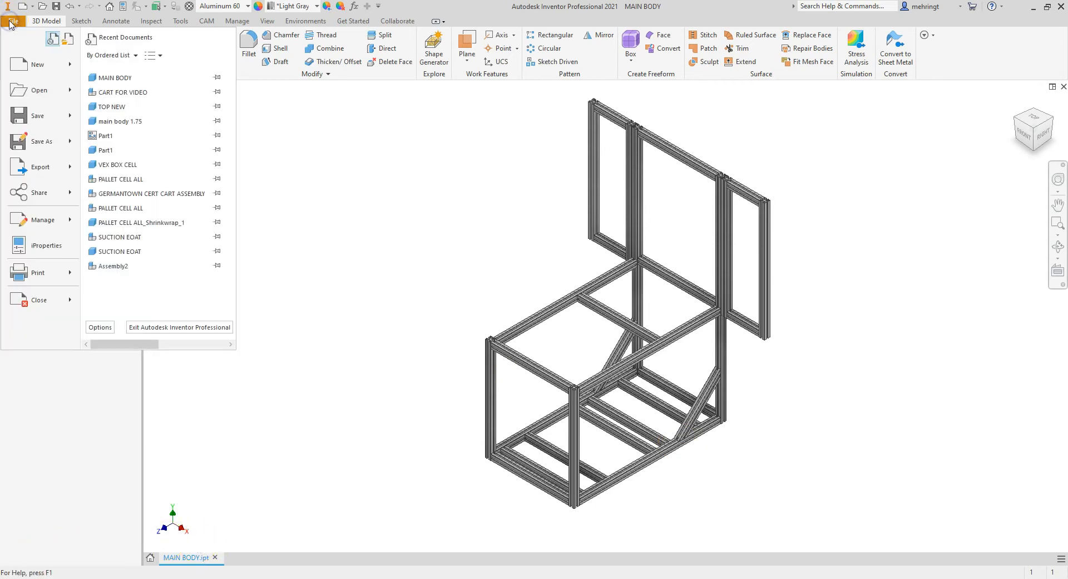
mouse_move(40, 82)
mouse_move(36, 65)
left_click(119, 93)
- Make the assembly's YZ, XZ and XY origin planes visible and show them in the isometric home view
left_click(5, 151)
left_click(39, 162)
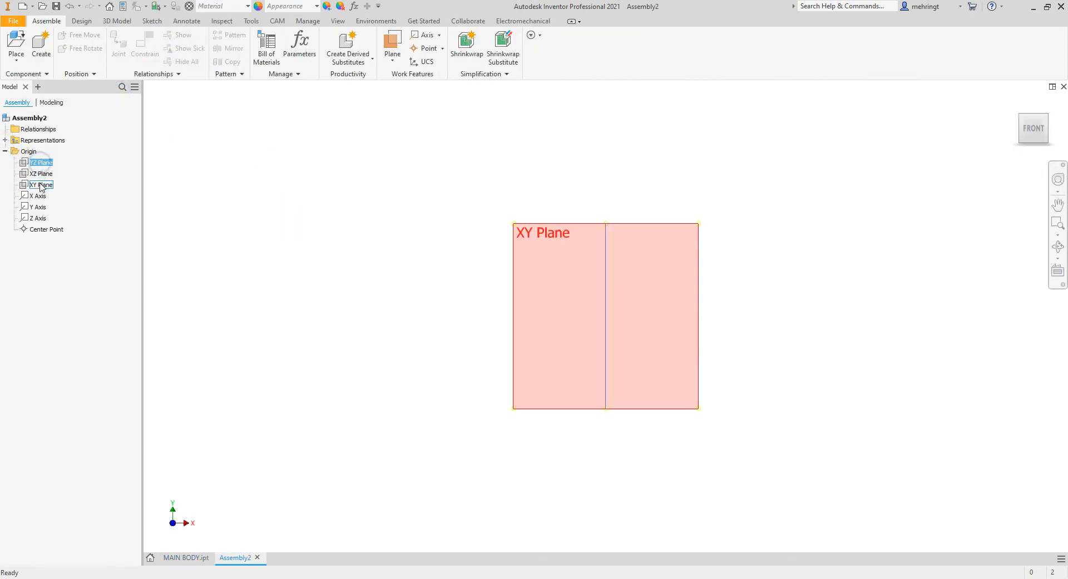
left_click(40, 185, "shift")
right_click(40, 185)
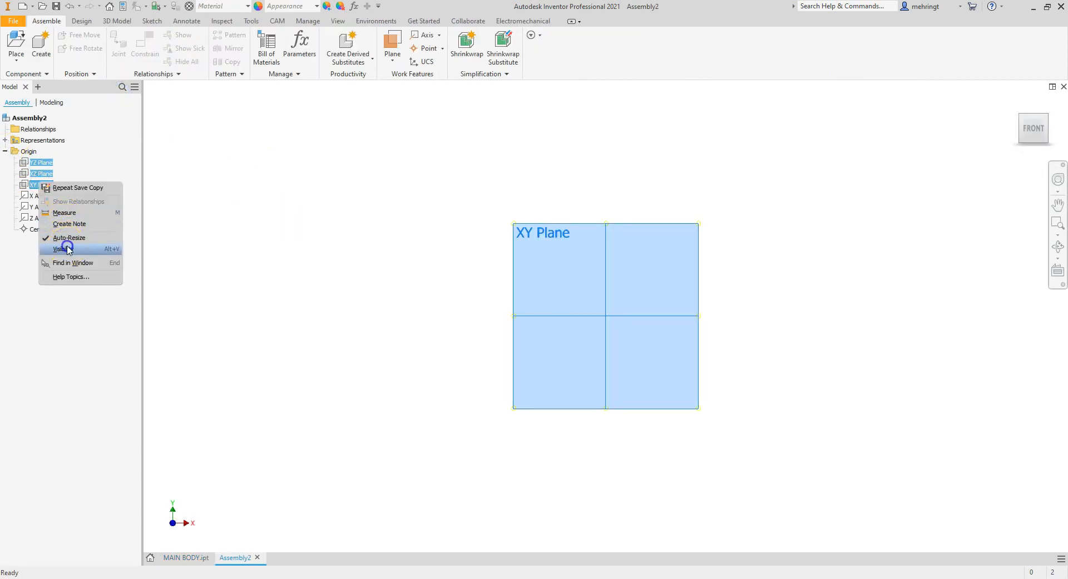
left_click(67, 244)
left_click(1027, 105)
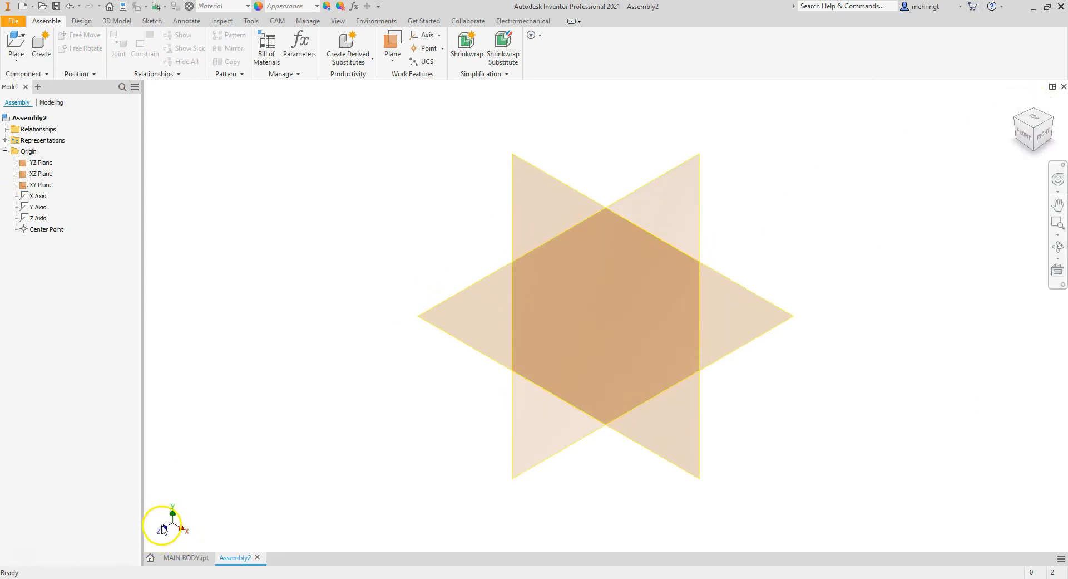
- Check the YZ and XZ planes against the axes and reorient the assembly's isometric view so that Z points up
left_click(42, 162)
left_click(42, 173)
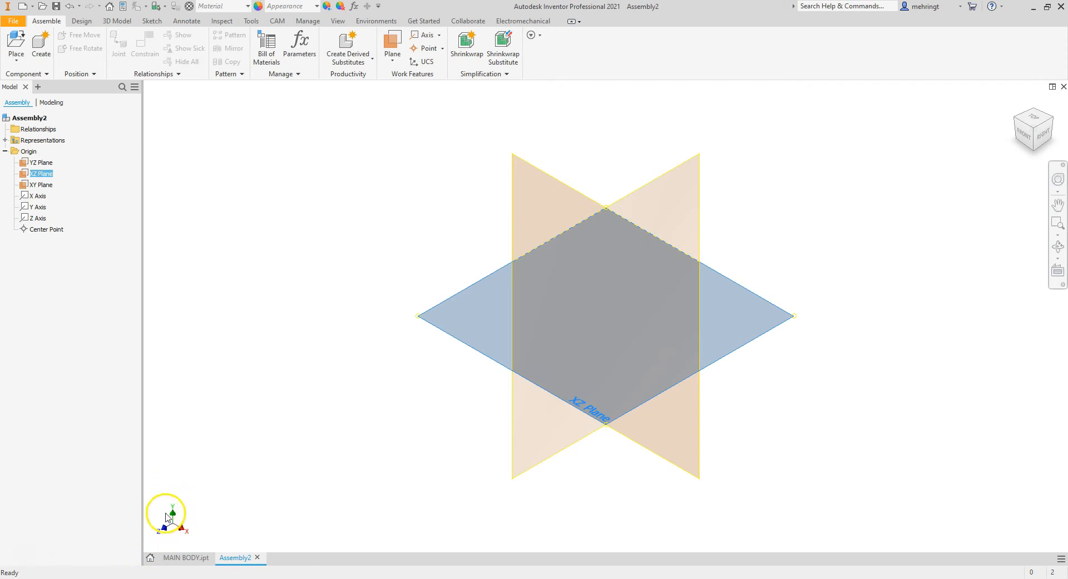
left_click(1048, 136)
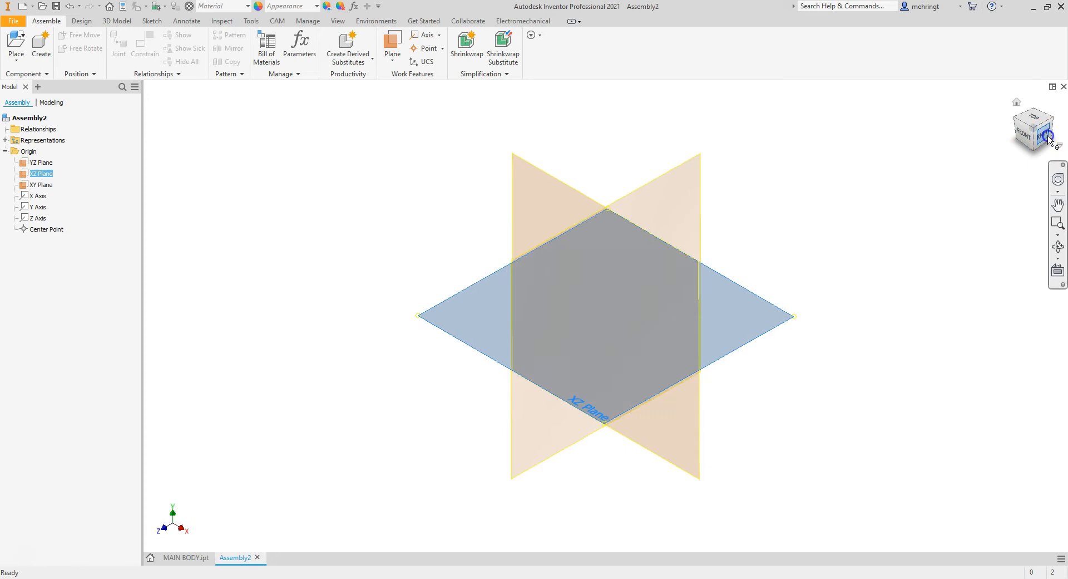
left_click(1060, 114)
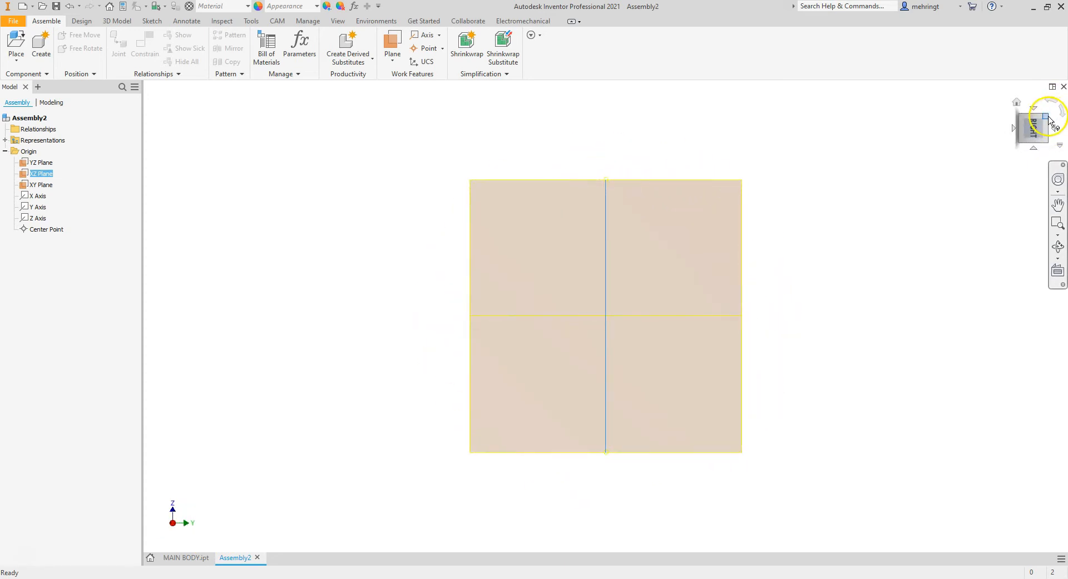
left_click(1048, 119)
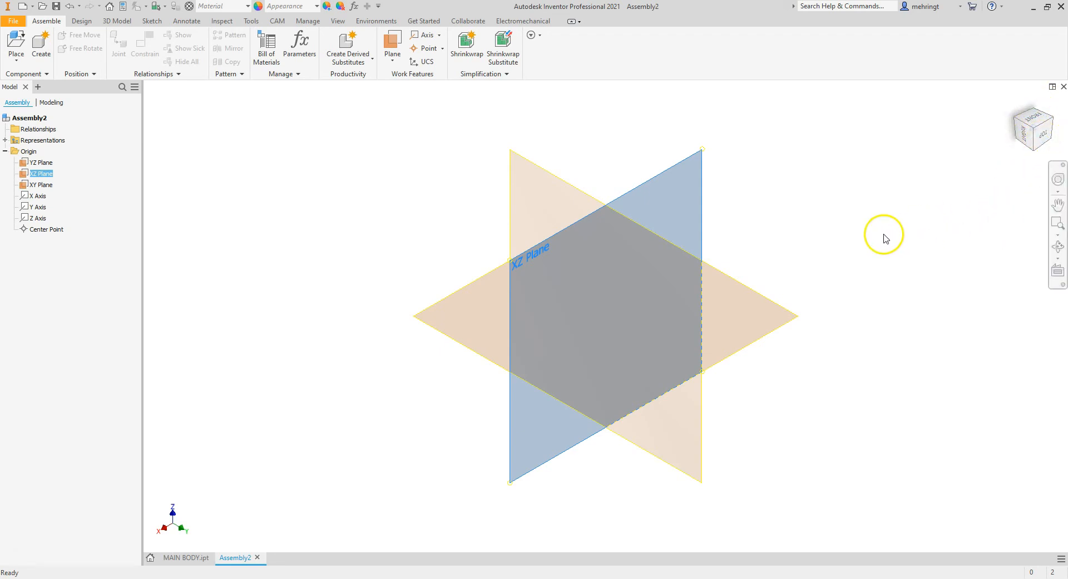
- Look straight at the YZ plane with Z up and set that view as the assembly's Front view
left_click(1027, 138)
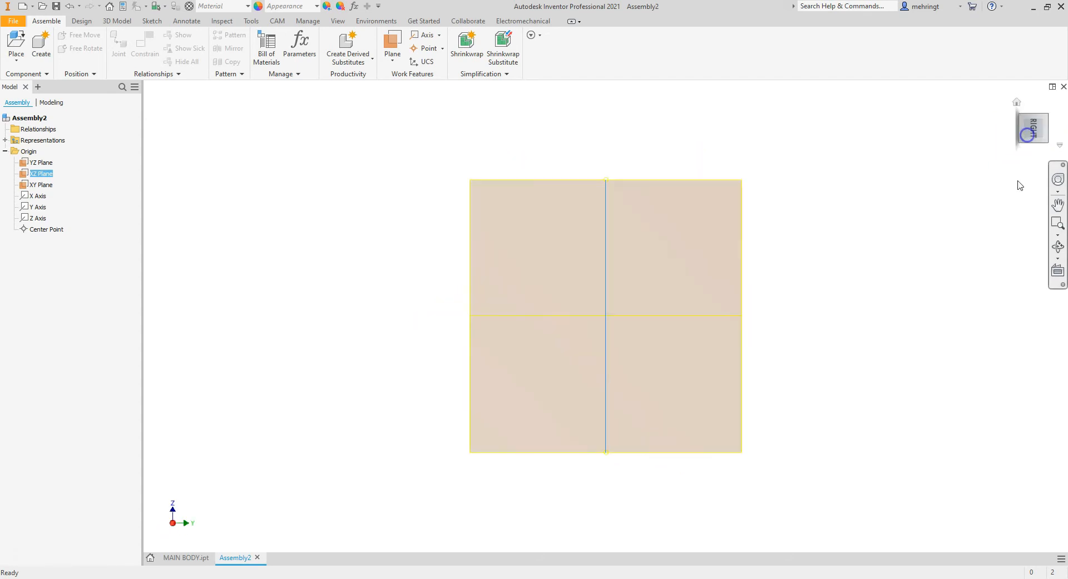
right_click(1036, 135)
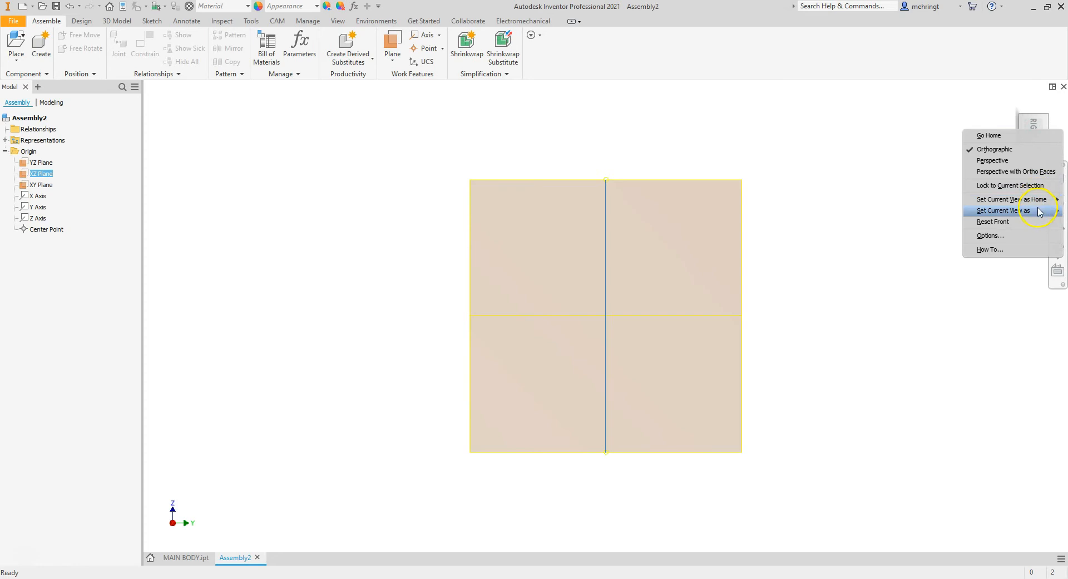
mouse_move(1039, 212)
left_click(934, 221)
right_click(1035, 129)
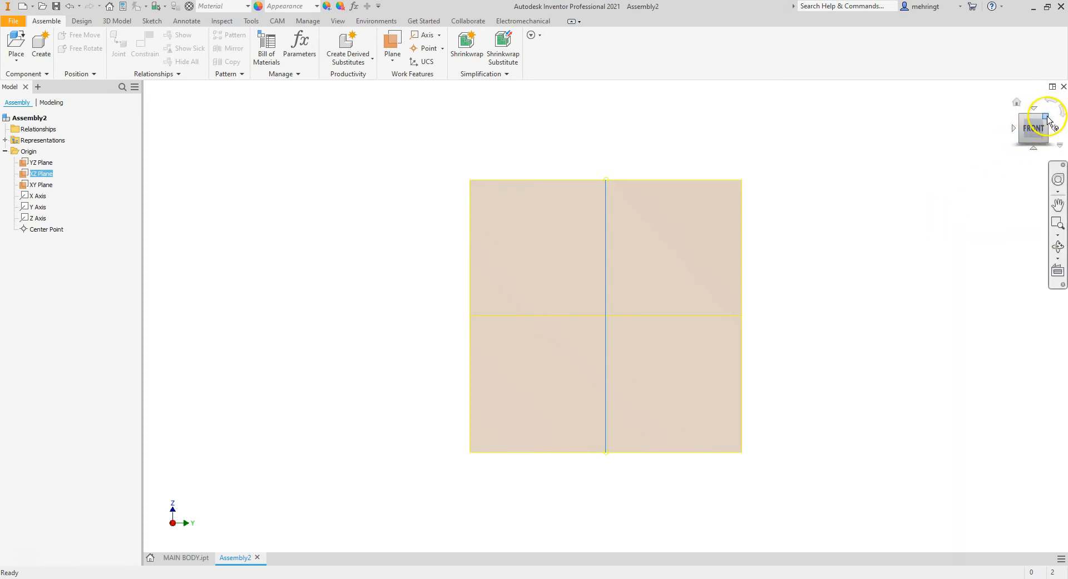
- Set the Z-up isometric view as the assembly's home view and check it against the Front view
left_click(1047, 117)
right_click(1018, 102)
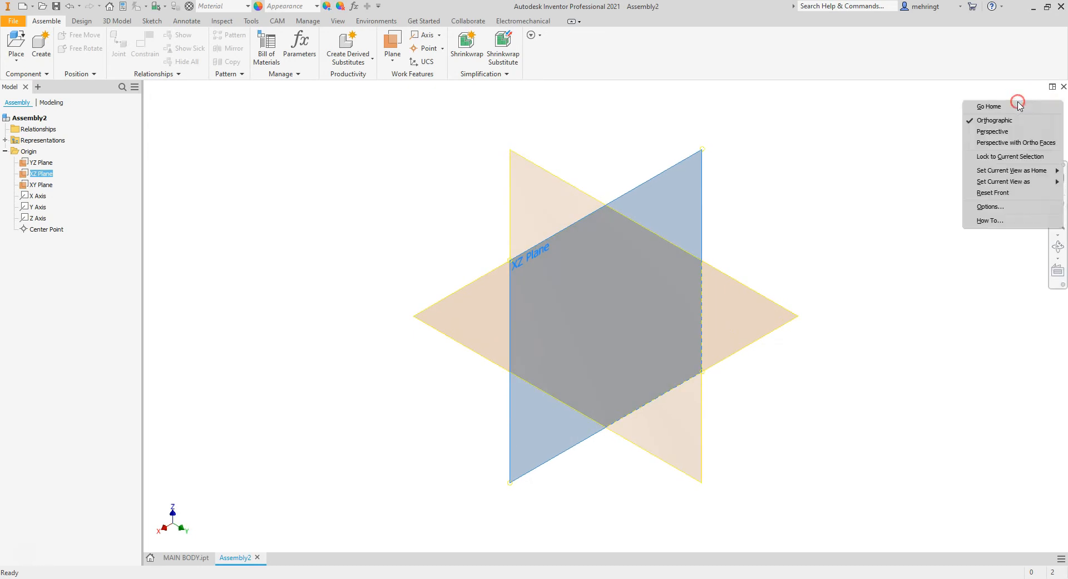
mouse_move(1019, 170)
left_click(930, 182)
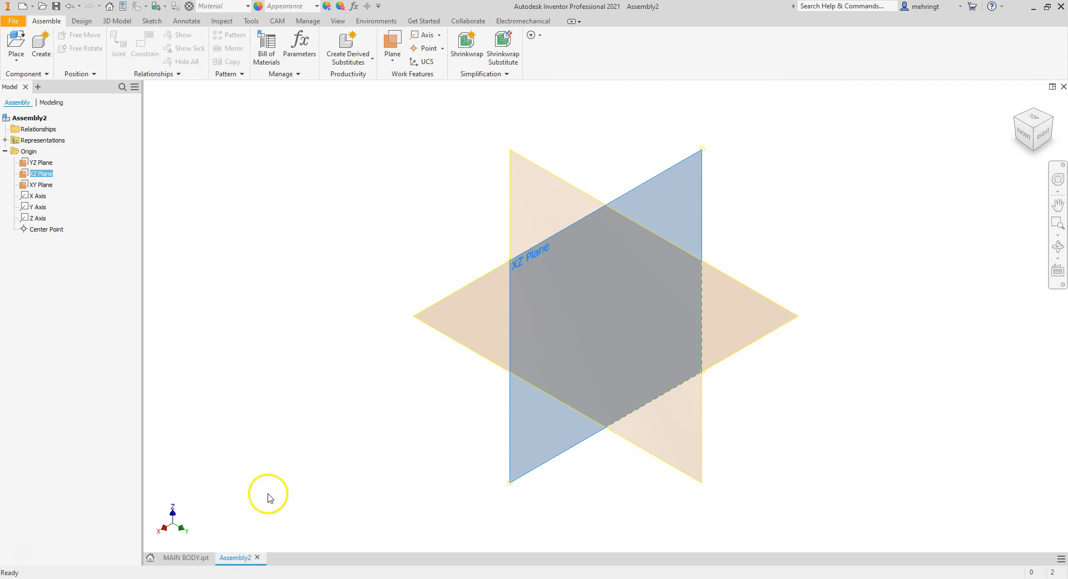
left_click(1024, 133)
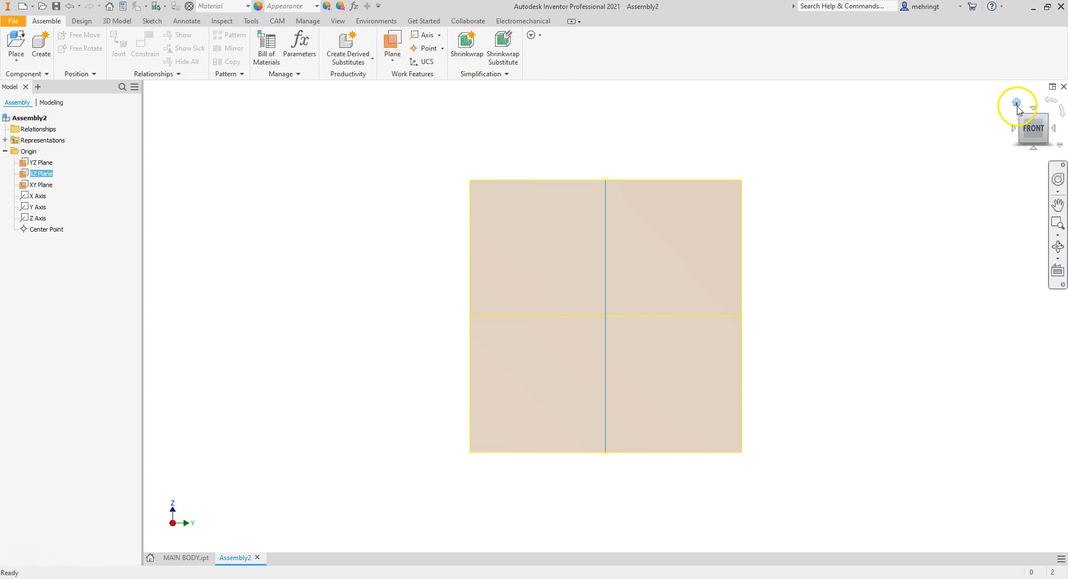
left_click(1047, 118)
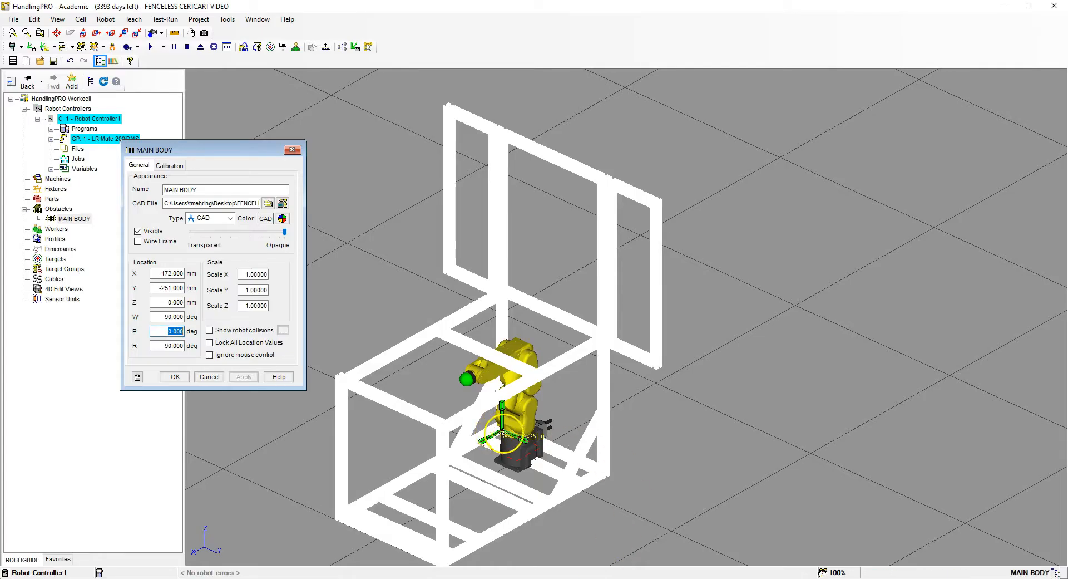
- In ROBOGUIDE, close the MAIN BODY properties and delete the MAIN BODY obstacle, leaving the robot in the workcell
left_click(165, 381)
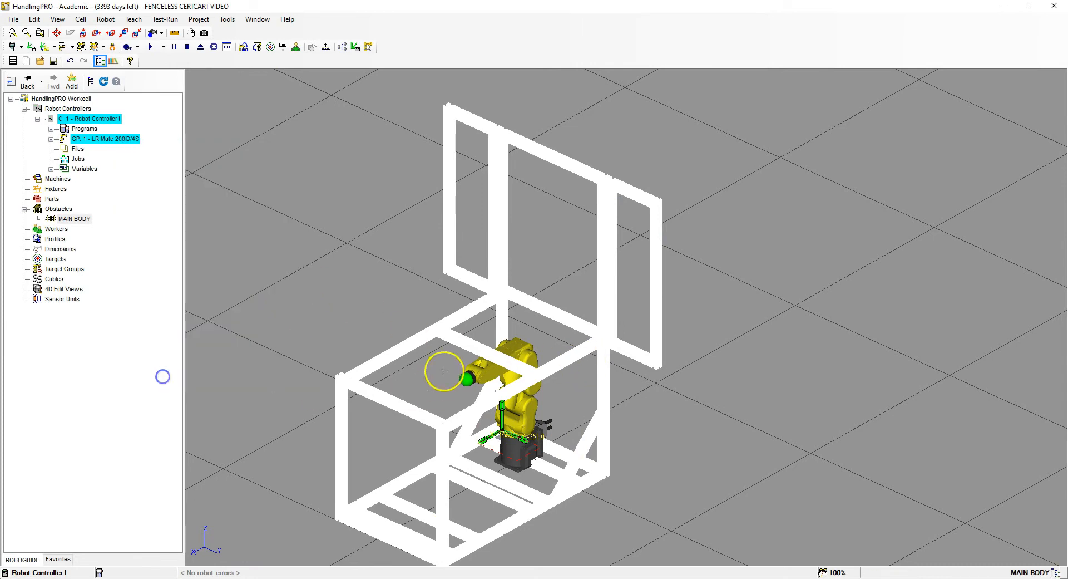
right_click(74, 218)
left_click(125, 211)
left_click(563, 334)
left_click(527, 444)
scroll(520, 490, "up", 3)
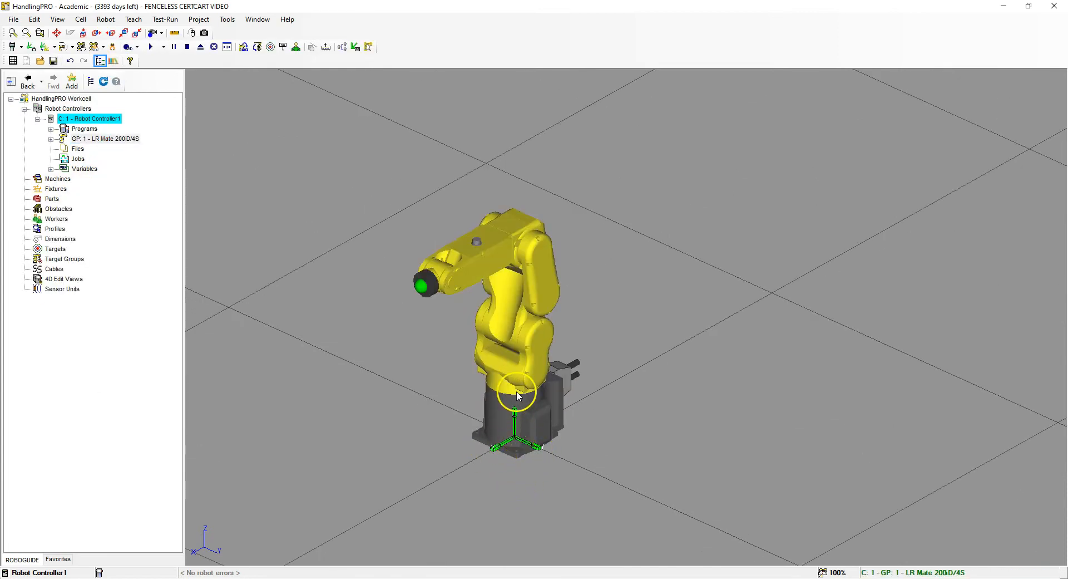
- Back in Inventor, hide the assembly's YZ and XZ planes so that only the XY plane serves as the floor
left_click(406, 578)
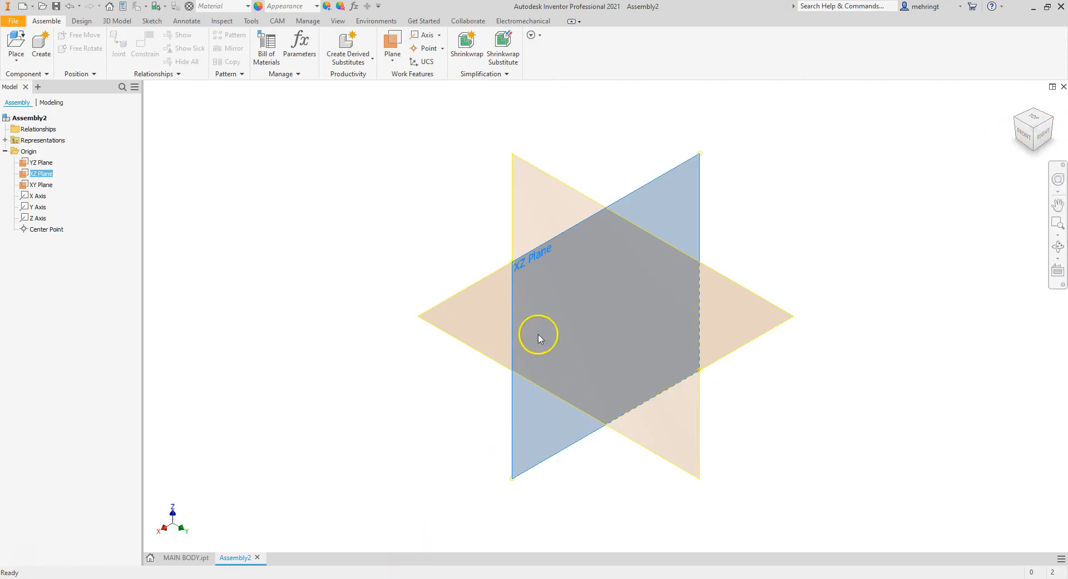
left_click(327, 317)
scroll(439, 331, "up", 5)
scroll(456, 330, "down", 6)
left_click(41, 173)
right_click(47, 165)
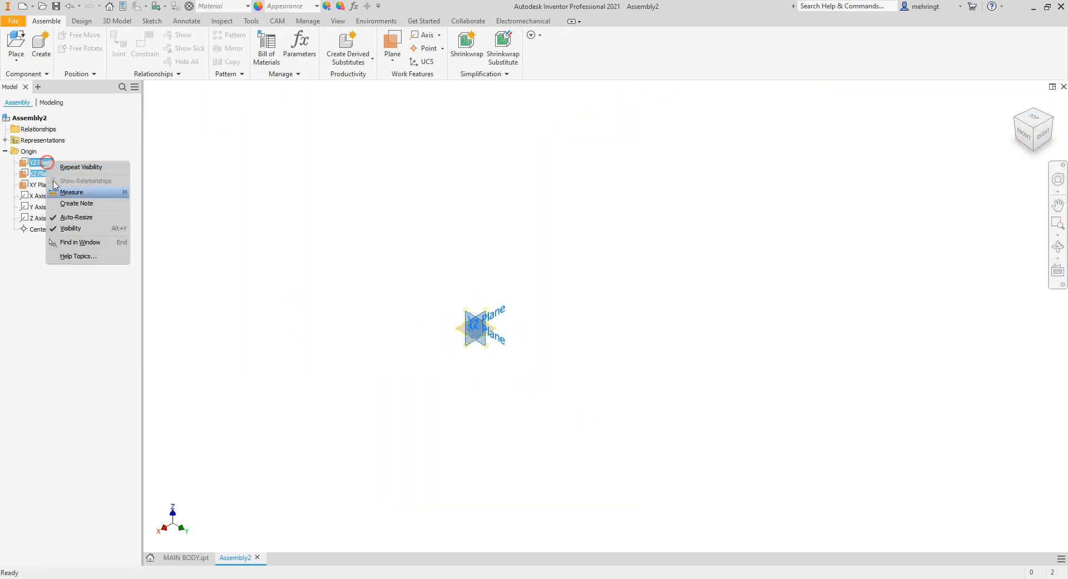
left_click(67, 228)
scroll(476, 328, "up", 3)
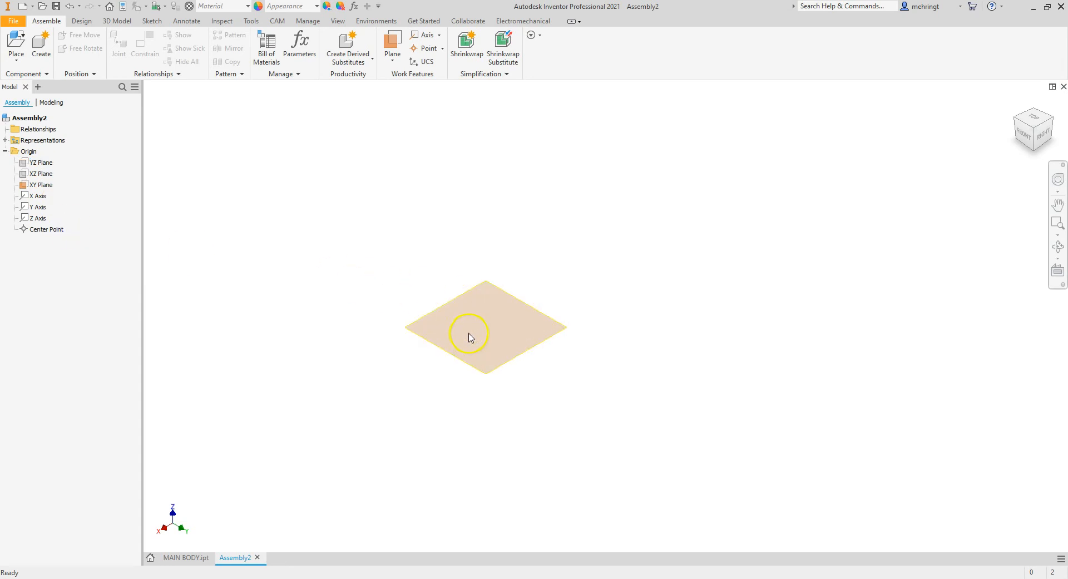
scroll(466, 341, "up", 2)
left_click(1043, 133)
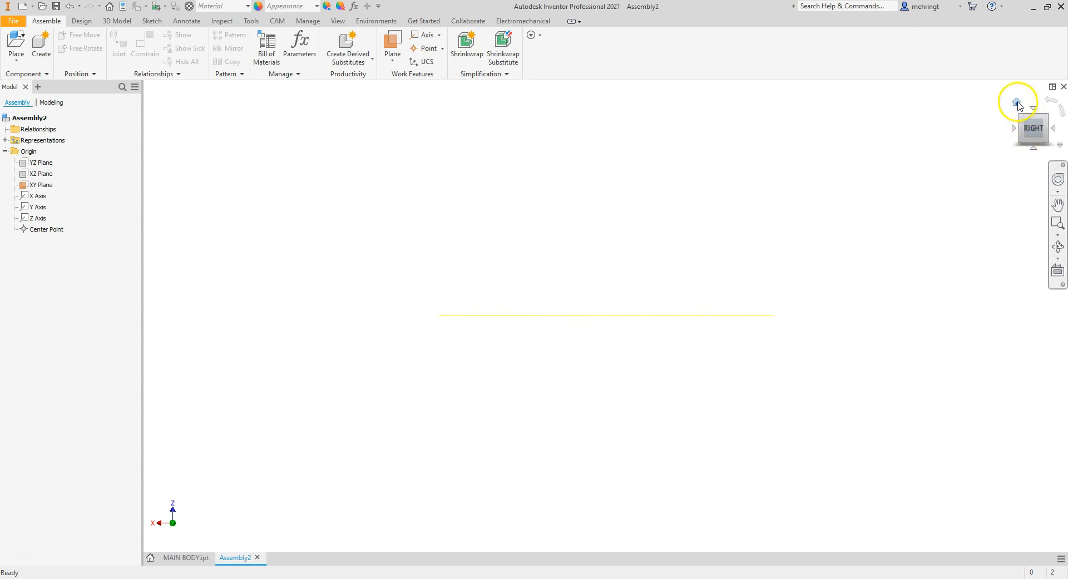
left_click(1018, 102)
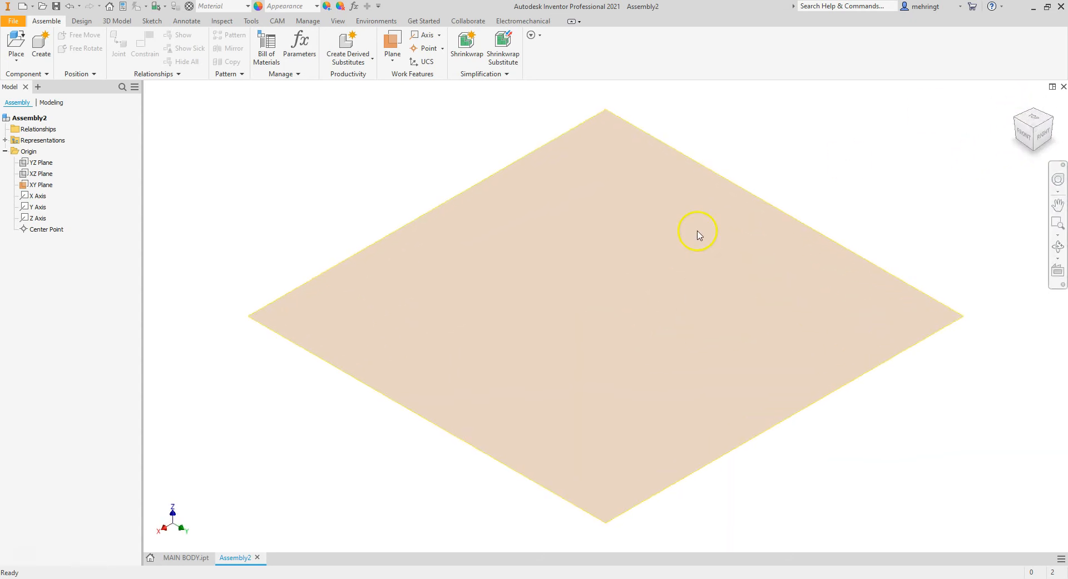
- Place one MAIN BODY part from the INVENTOR MODELS folder into the assembly
scroll(596, 304, "up", 4)
scroll(603, 309, "down", 11)
scroll(616, 307, "up", 3)
left_click(17, 42)
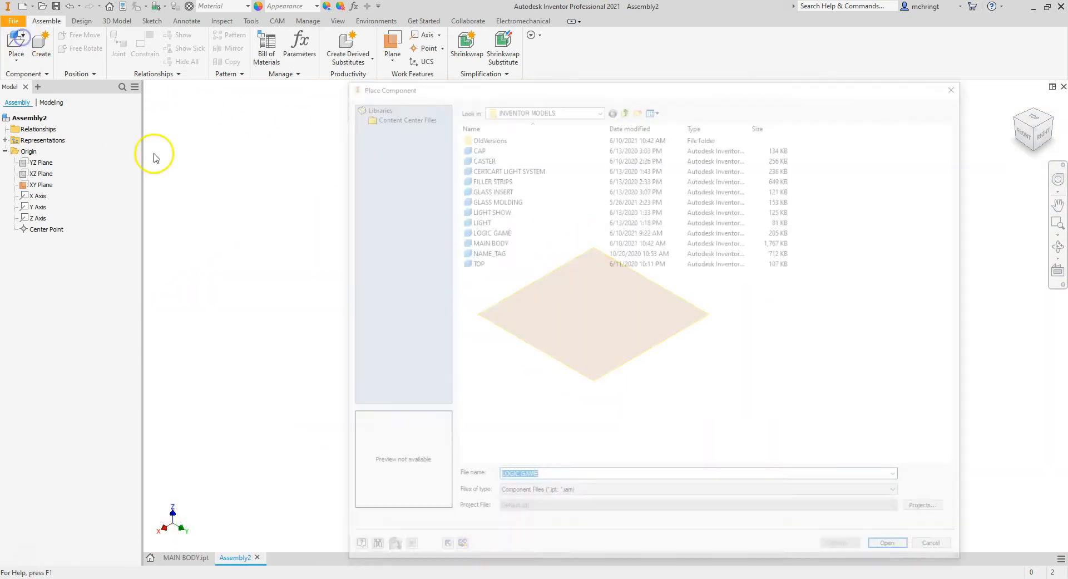
double_click(485, 242)
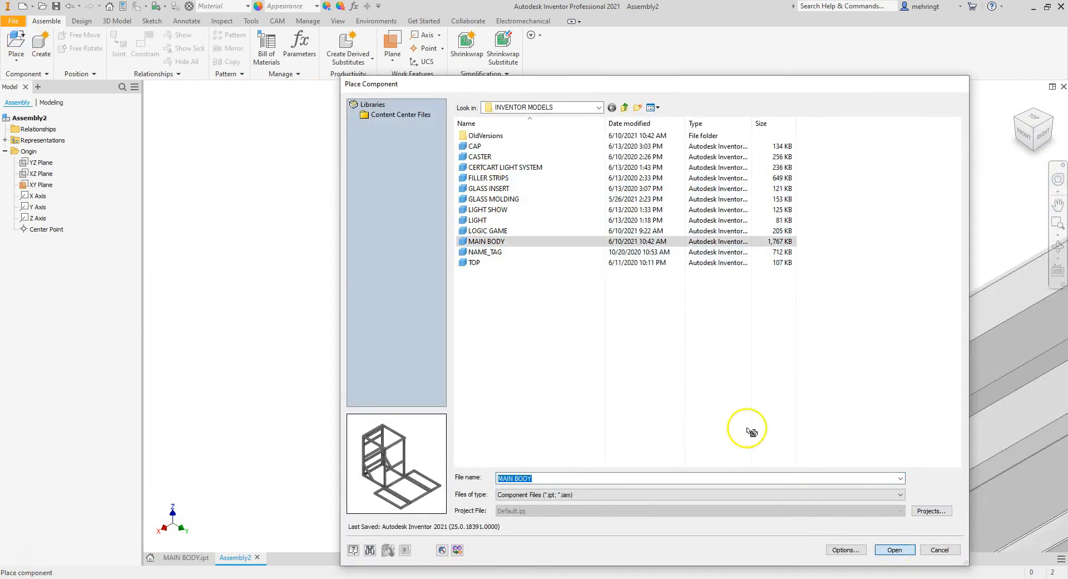
scroll(657, 314, "down", 10)
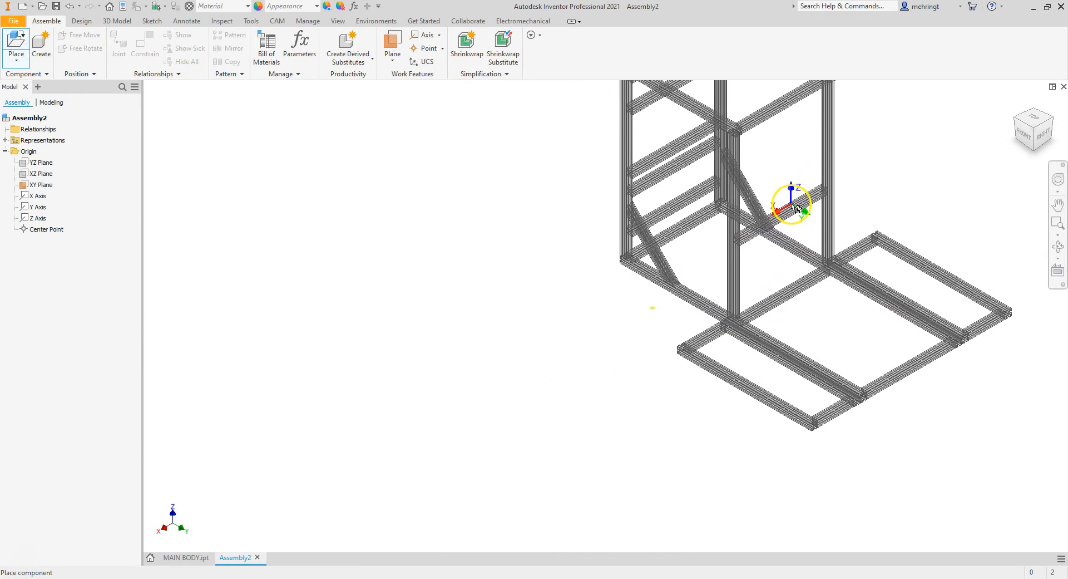
scroll(779, 240, "up", 5)
scroll(790, 242, "down", 5)
left_click(761, 302)
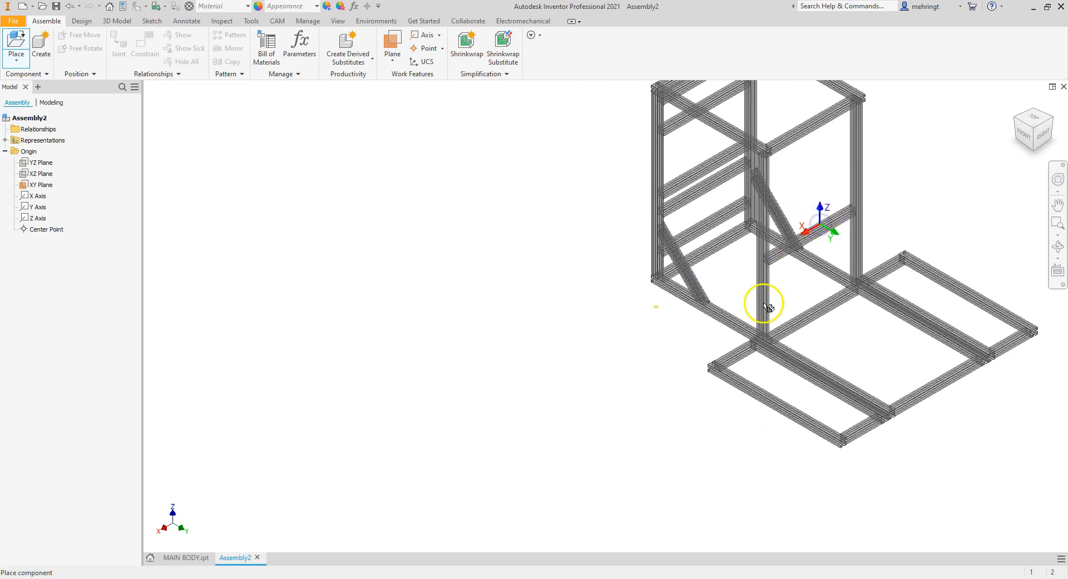
left_click_drag(637, 303, 859, 218)
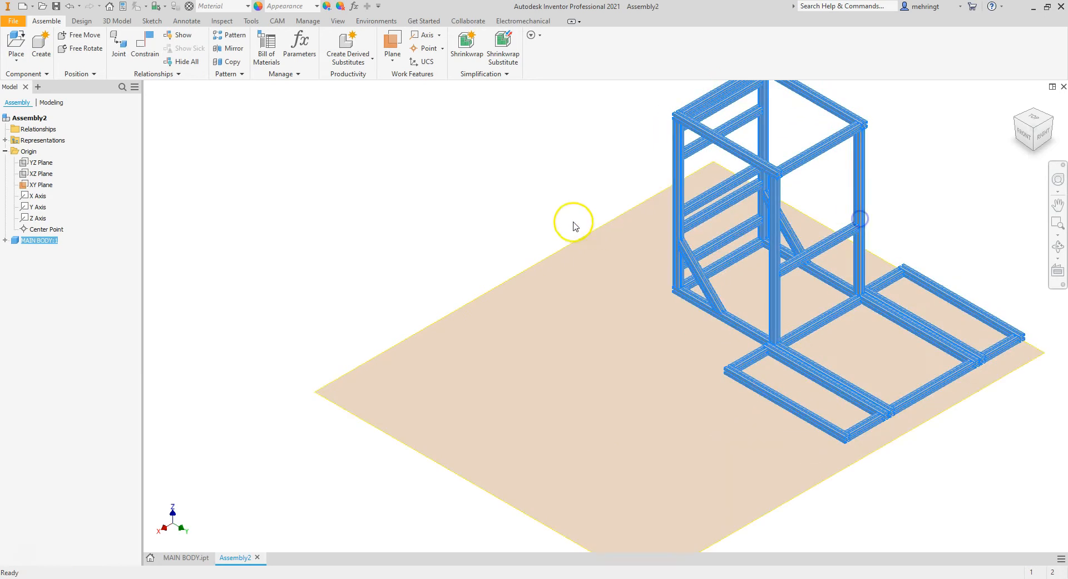
- Mate the assembly's XZ plane to Work Plane5 of MAIN BODY with an offset of 0.000 in
left_click(145, 45)
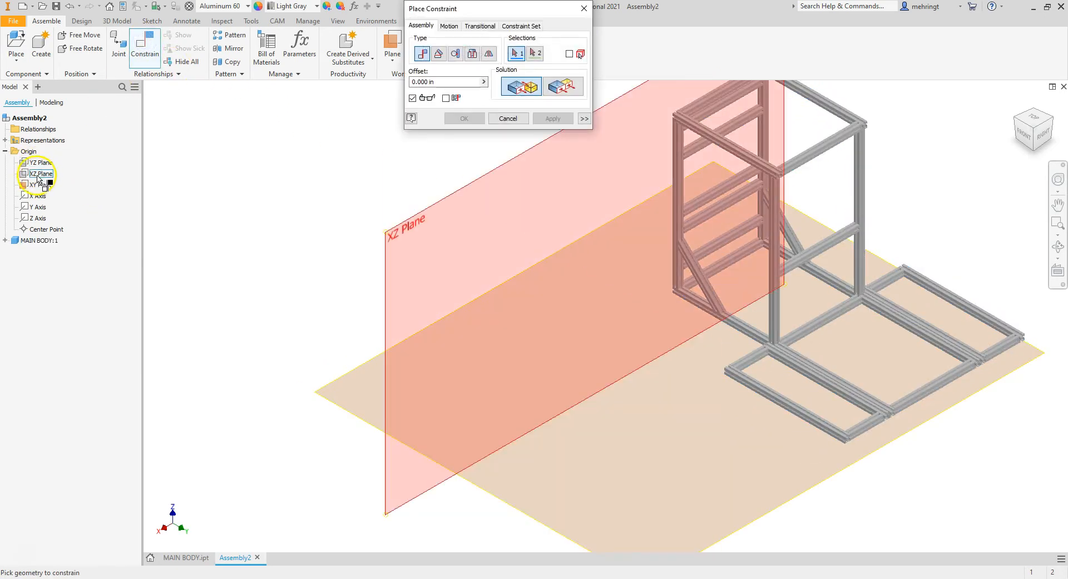
left_click(38, 174)
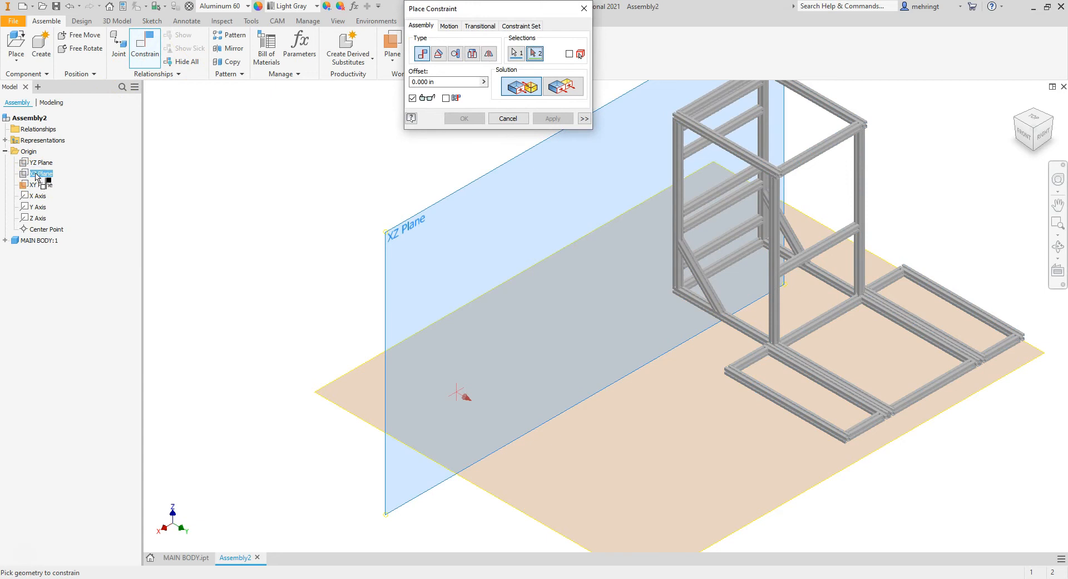
left_click(5, 240)
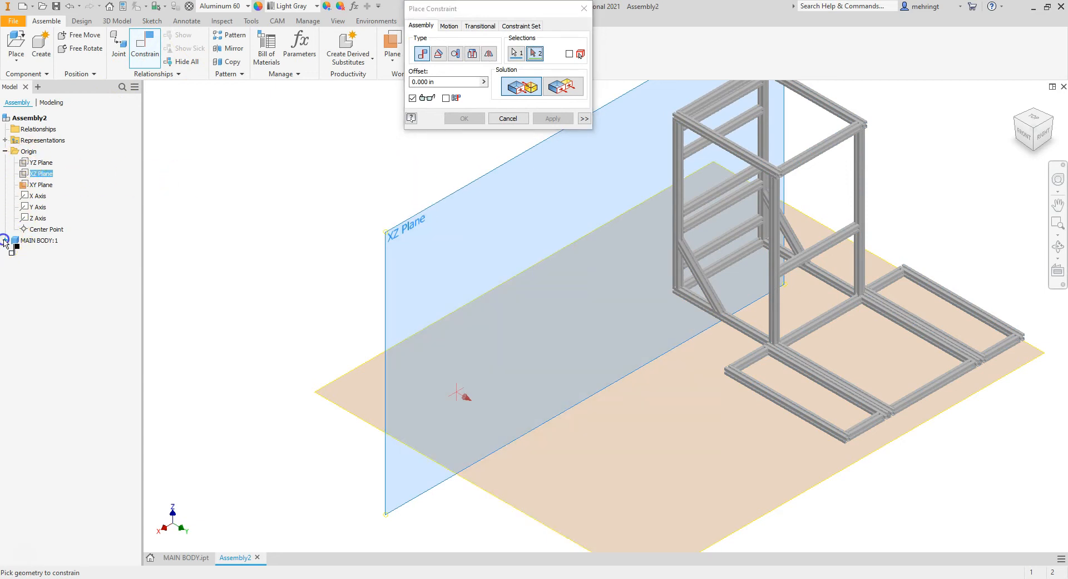
left_click(14, 262)
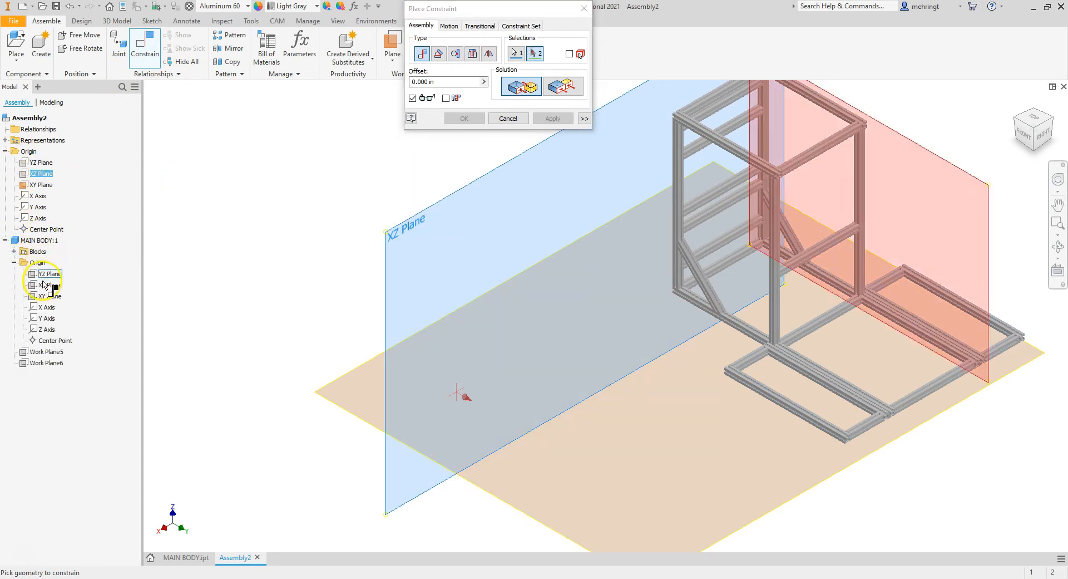
left_click(42, 352)
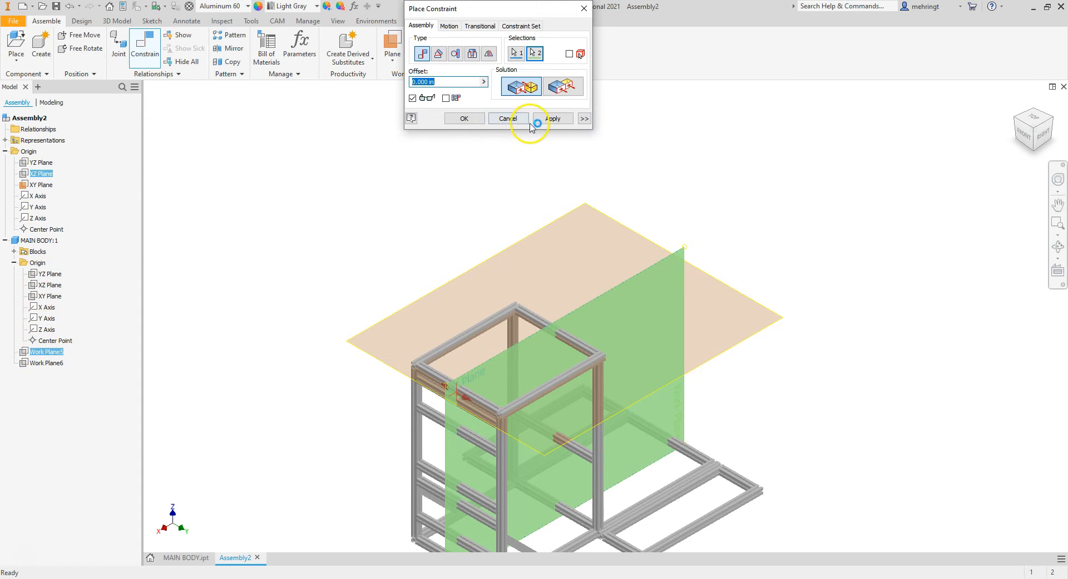
left_click(551, 118)
scroll(526, 194, "down", 3)
scroll(521, 245, "up", 5)
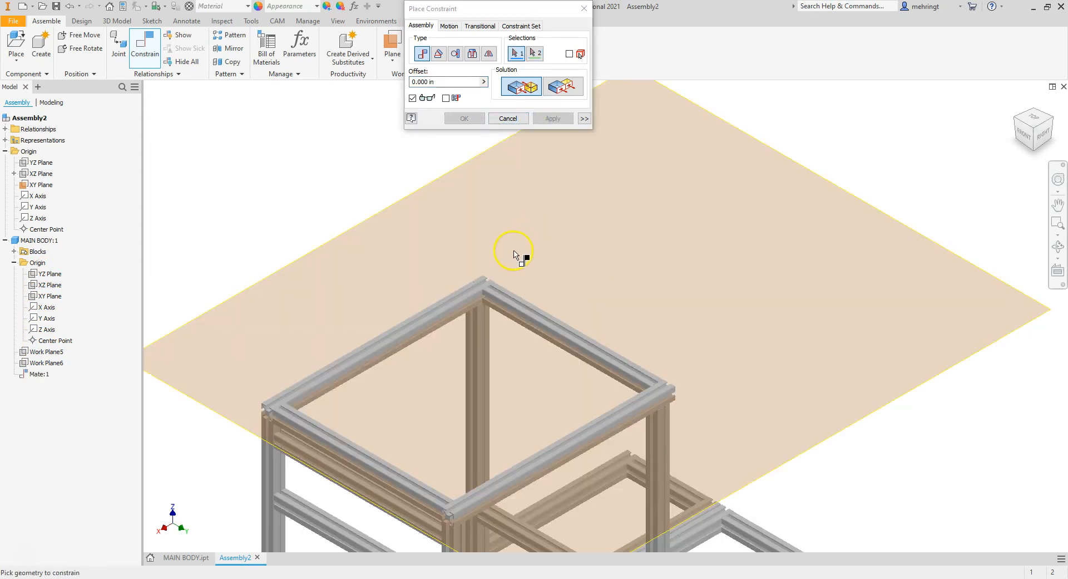
- Constrain the underside of the MAIN BODY frame at an angle of 180 deg to the assembly's XY plane
scroll(495, 249, "down", 1)
left_click(438, 53)
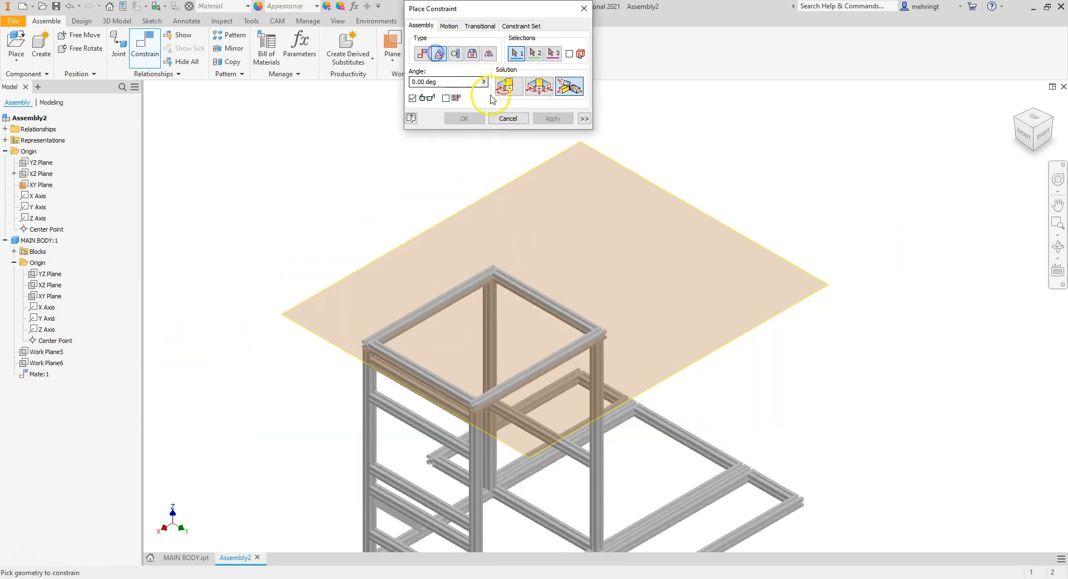
scroll(359, 415, "up", 4)
left_click(387, 373)
scroll(389, 370, "down", 5)
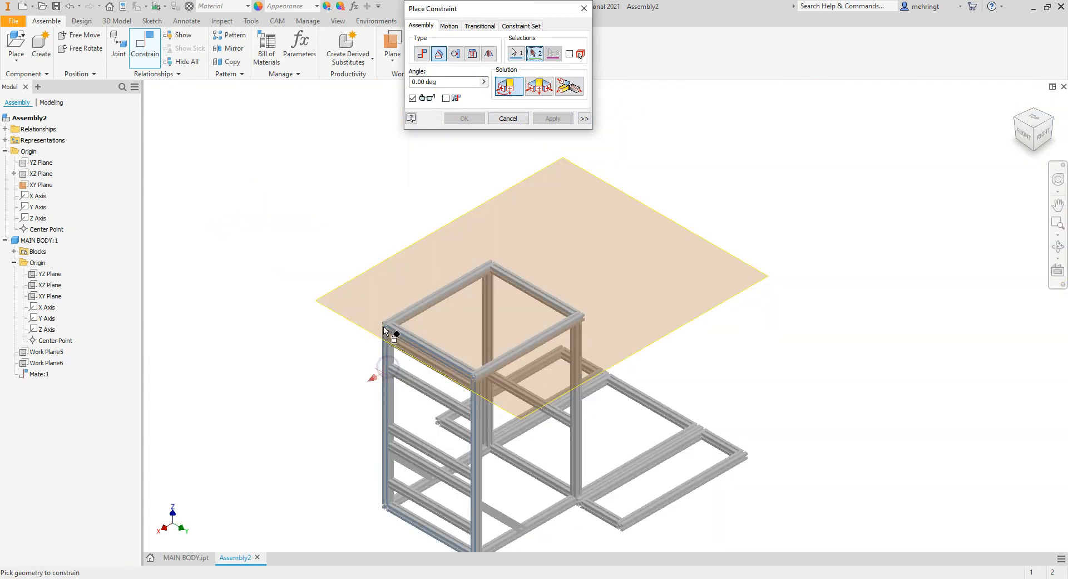
left_click(388, 261)
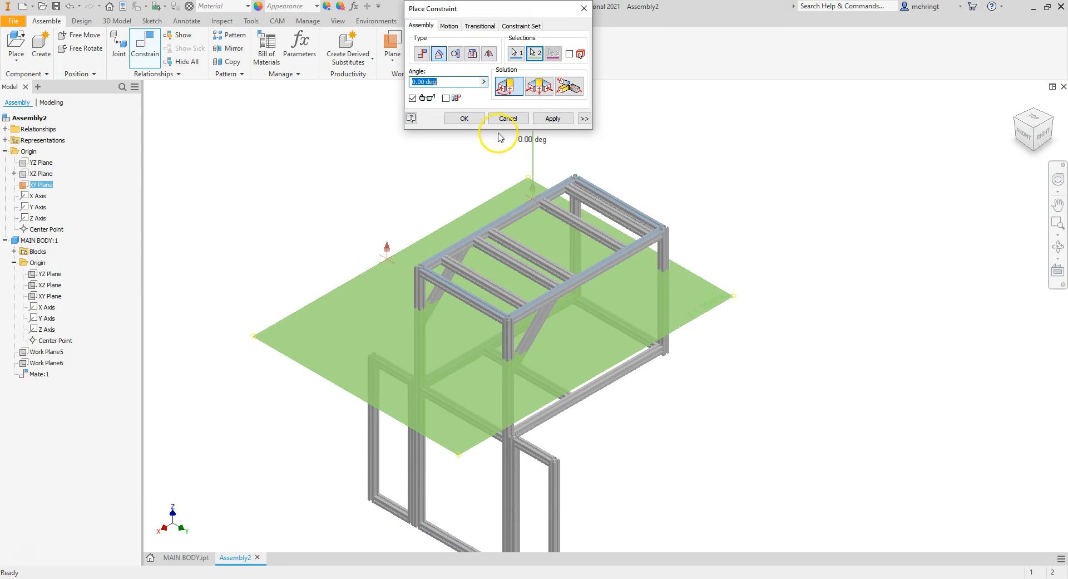
type("180")
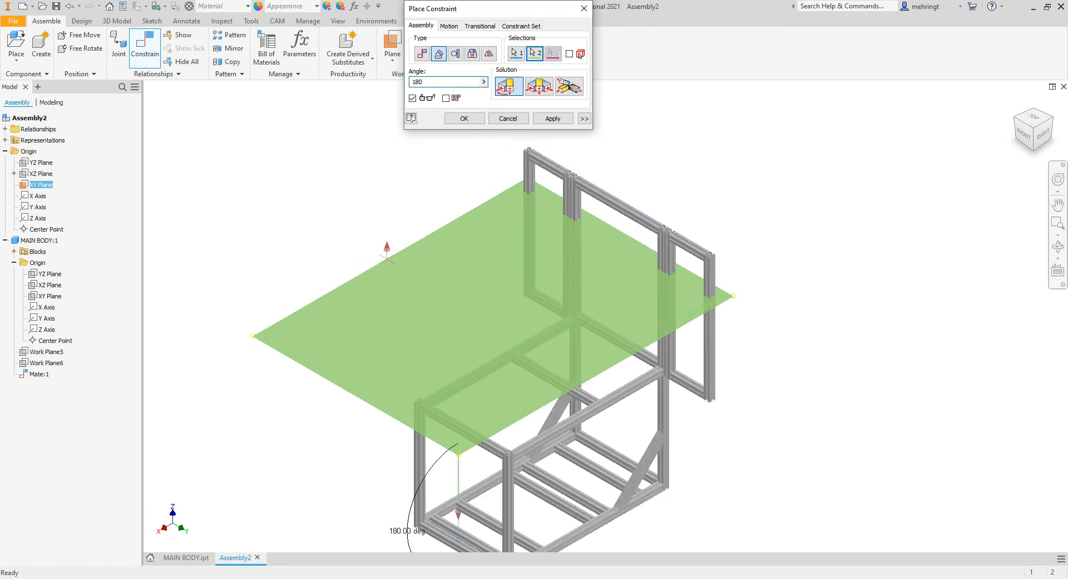
key("Return")
key("Escape")
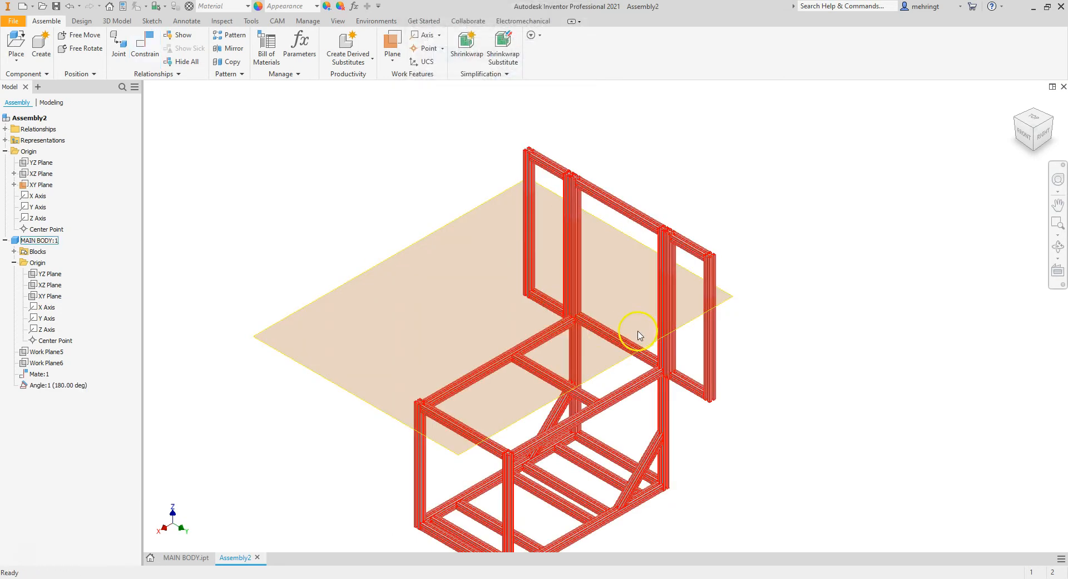
- Move MAIN BODY upward so the whole frame stands just above the XY floor plane, checking from the right side
left_click_drag(632, 383, 625, 179)
left_click(762, 237)
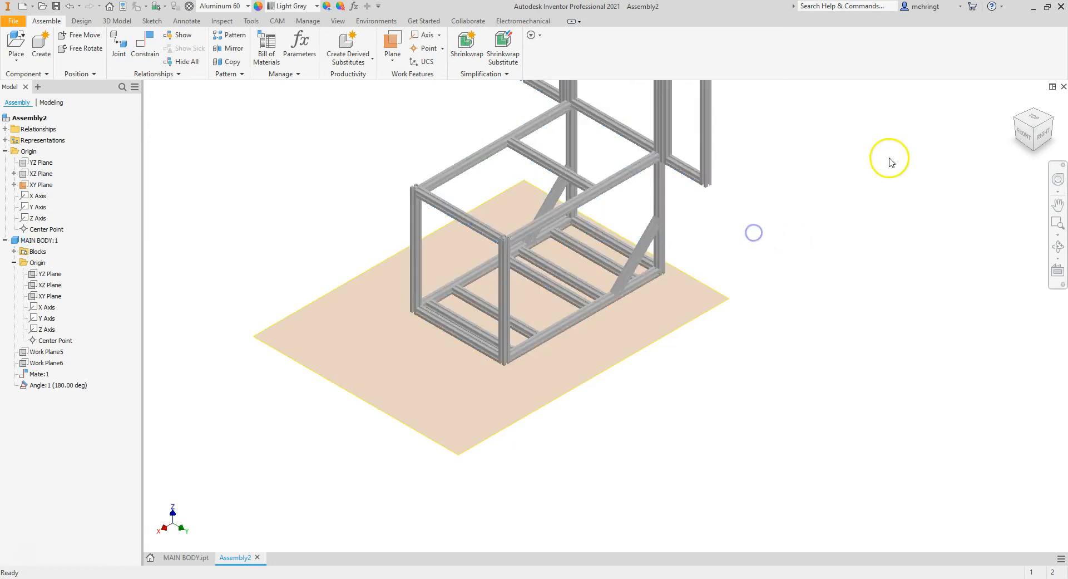
left_click(1044, 134)
left_click_drag(649, 436, 612, 419)
left_click(722, 407)
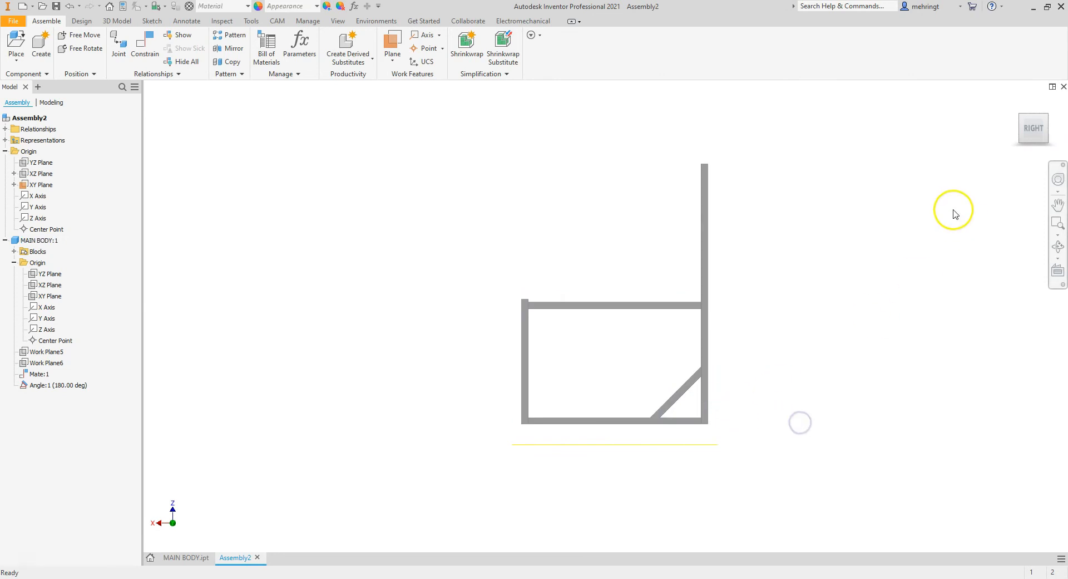
left_click(1030, 124)
left_click_drag(178, 164, 226, 149)
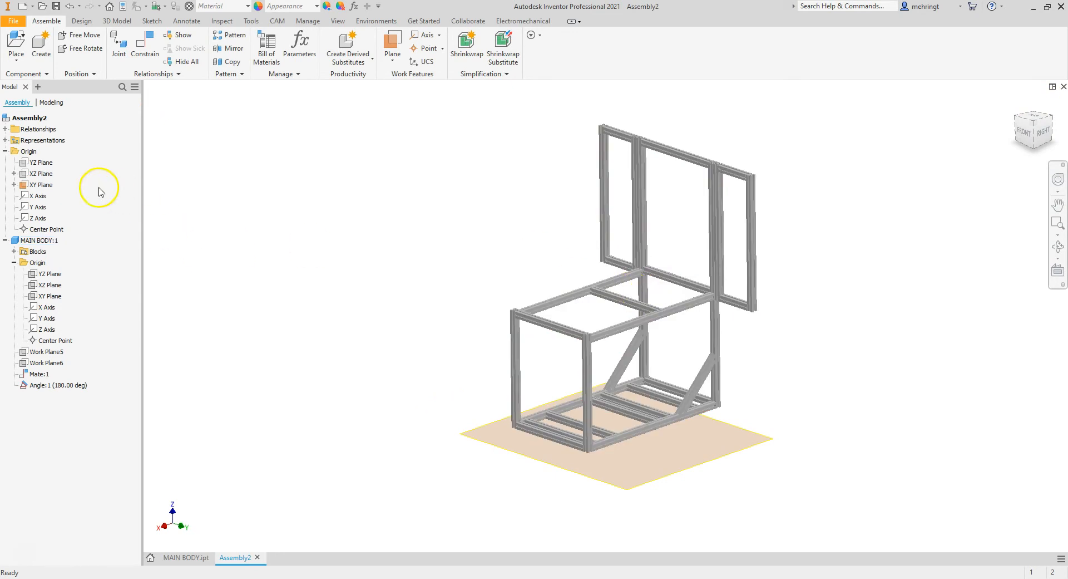
- Set up a flush constraint between the assembly's YZ plane and the front face of MAIN BODY's upper rear cross rail
left_click(41, 162)
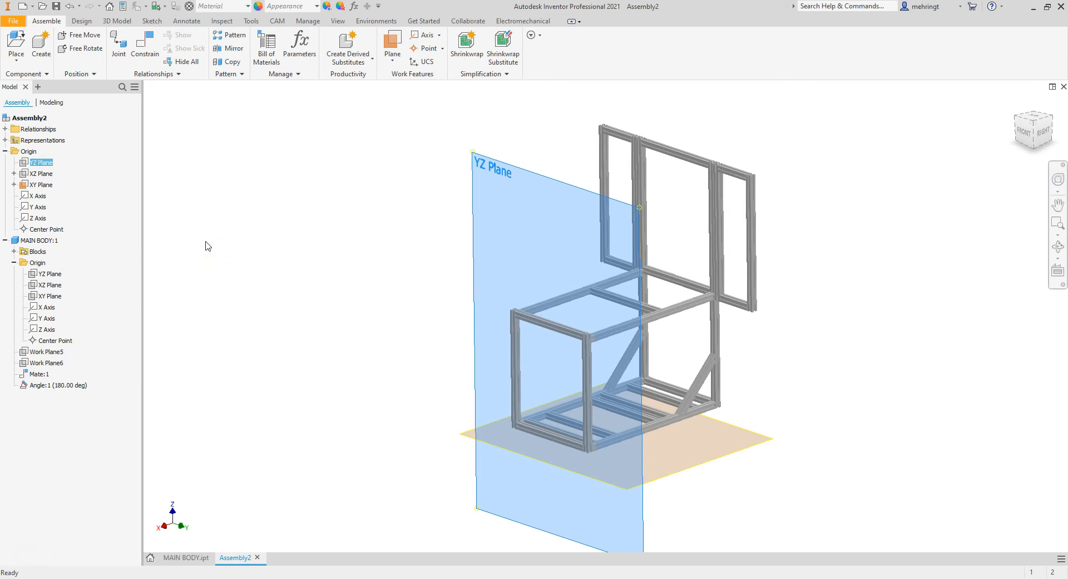
left_click(146, 44)
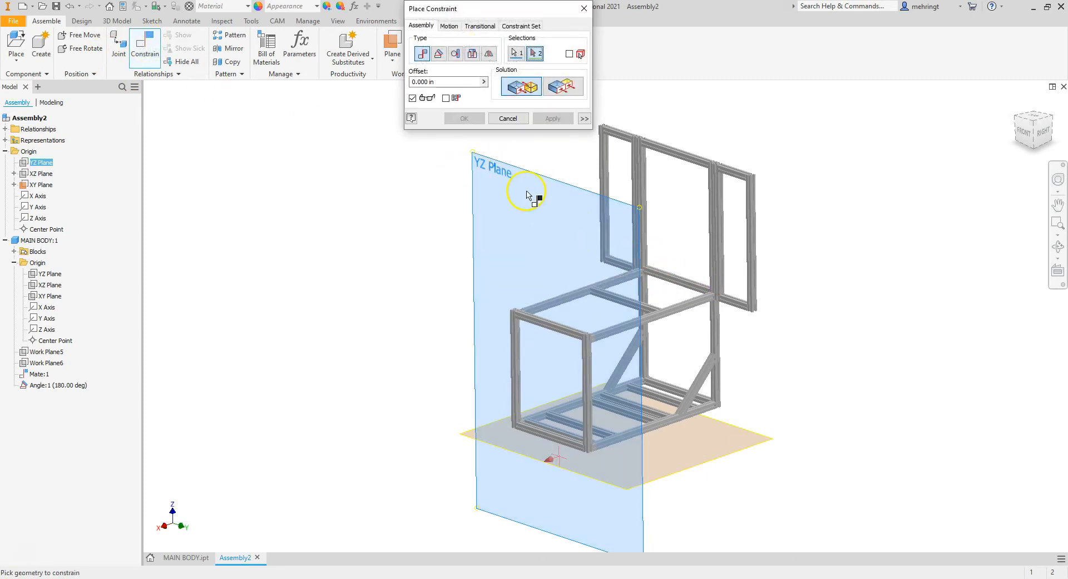
scroll(645, 255, "up", 6)
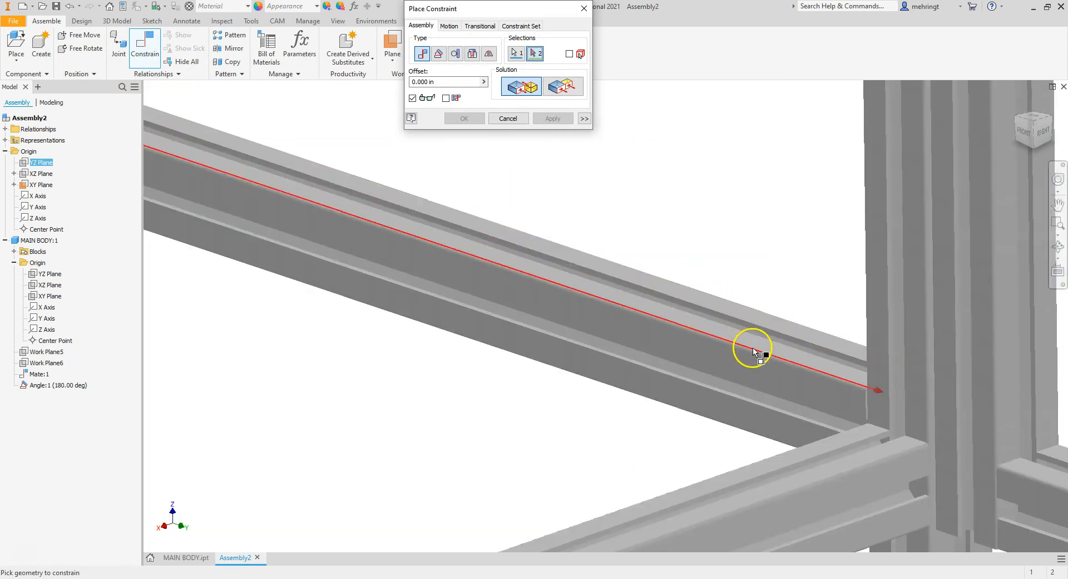
left_click(762, 379)
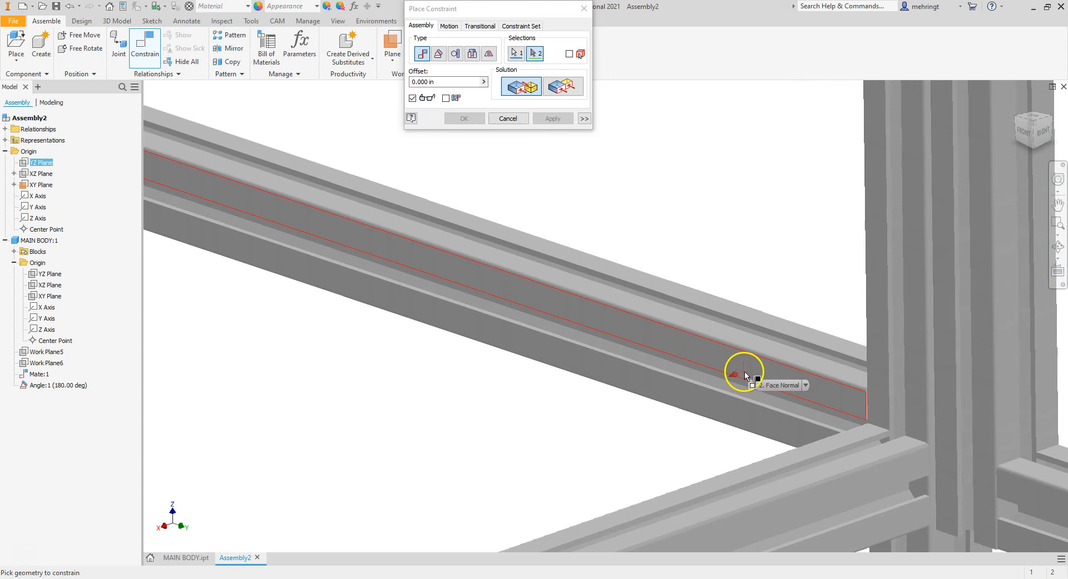
scroll(741, 334, "down", 6)
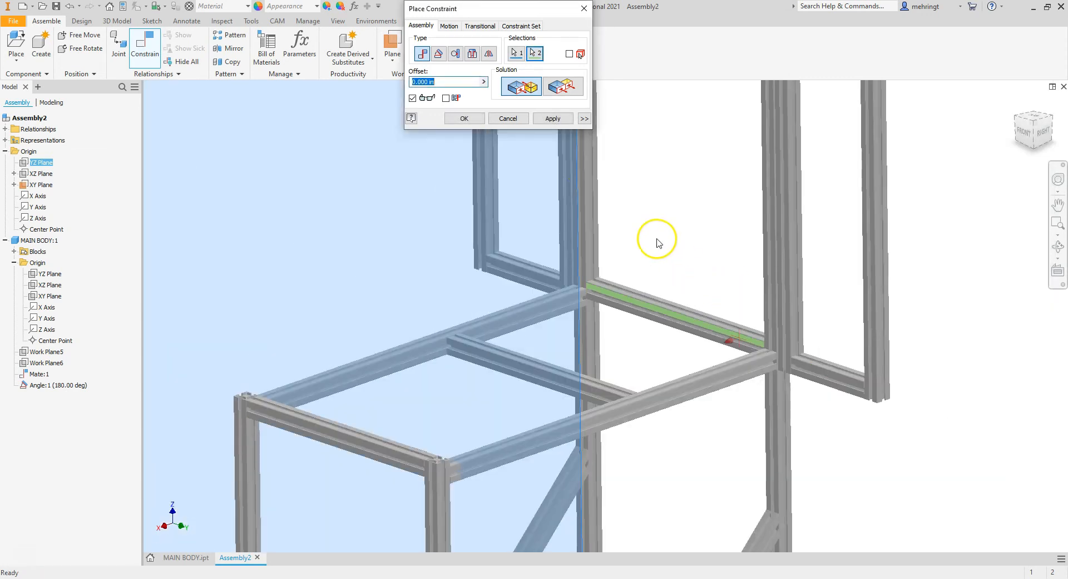
left_click(565, 88)
left_click(1042, 132)
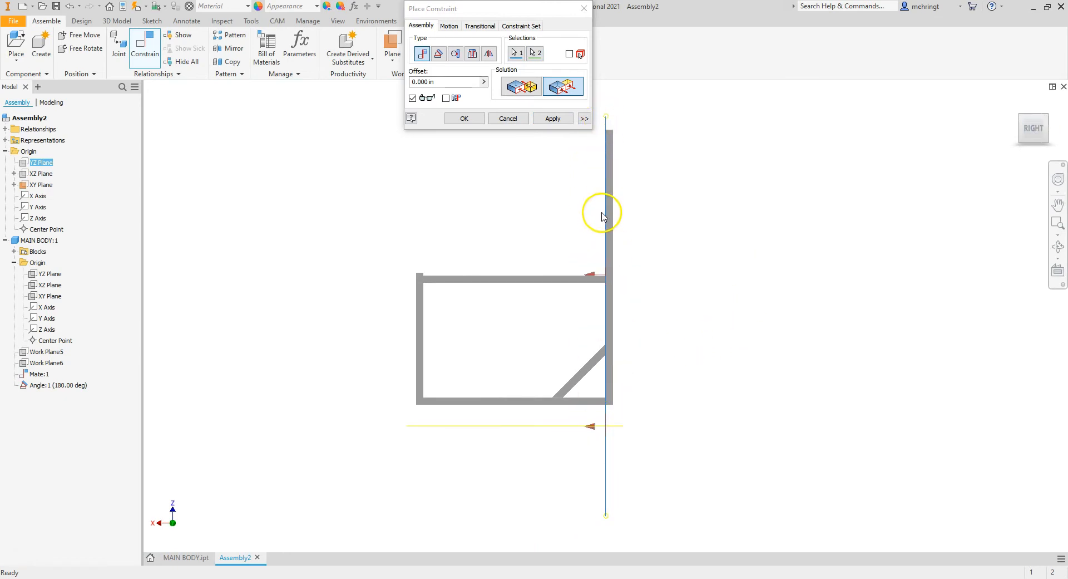
scroll(605, 245, "up", 3)
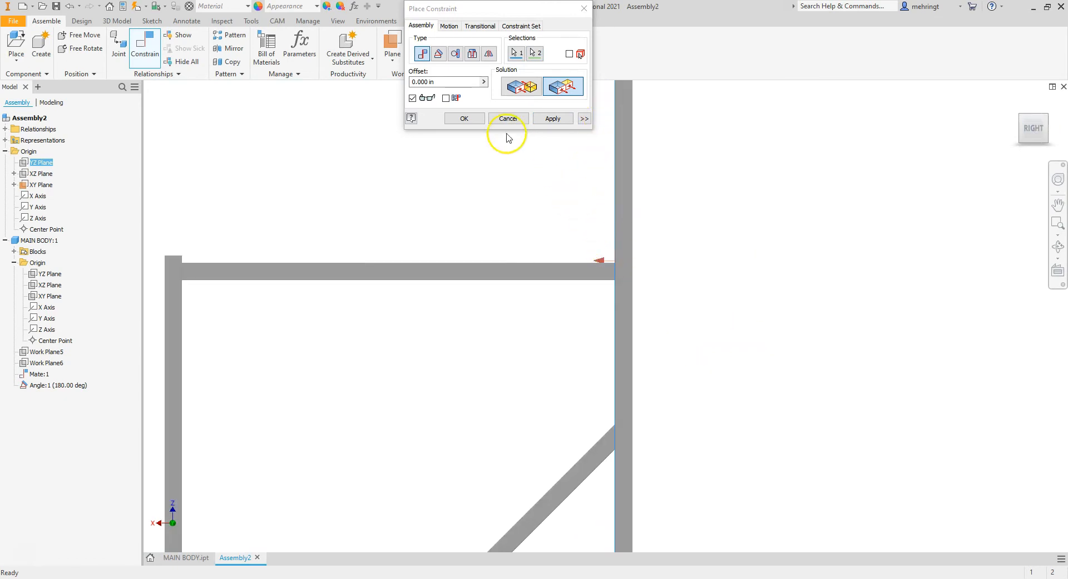
- Set the flush constraint's offset to -13.938 in and apply it
left_click(445, 80)
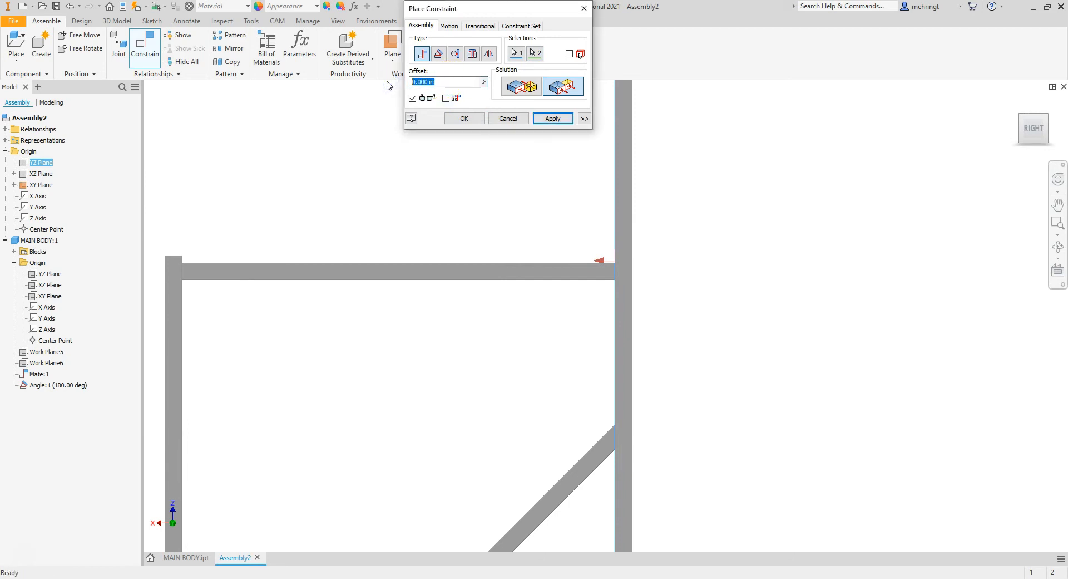
type("13.9")
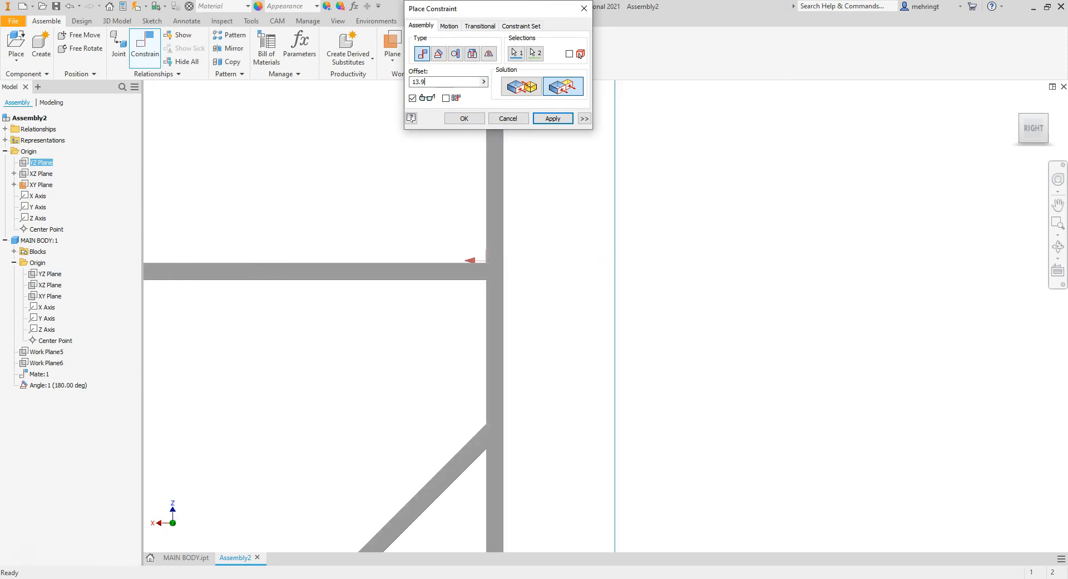
type("38")
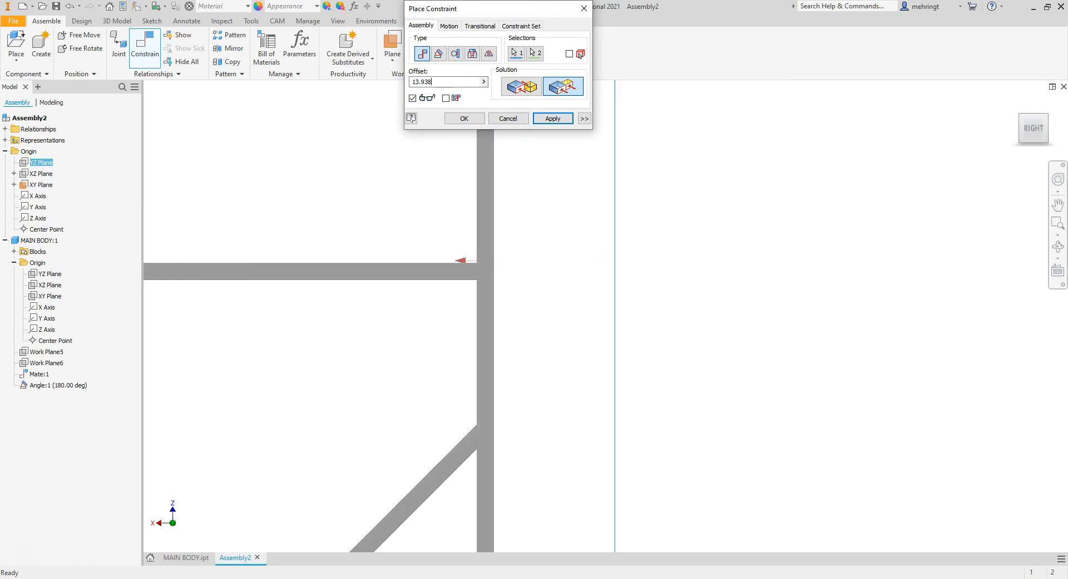
scroll(633, 243, "up", 3)
scroll(625, 245, "down", 2)
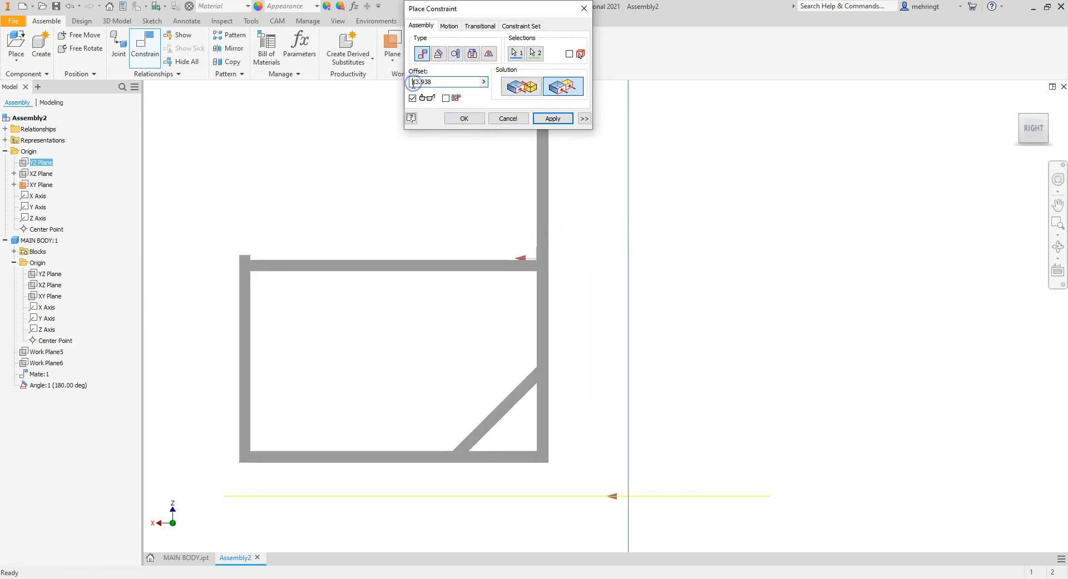
type("-")
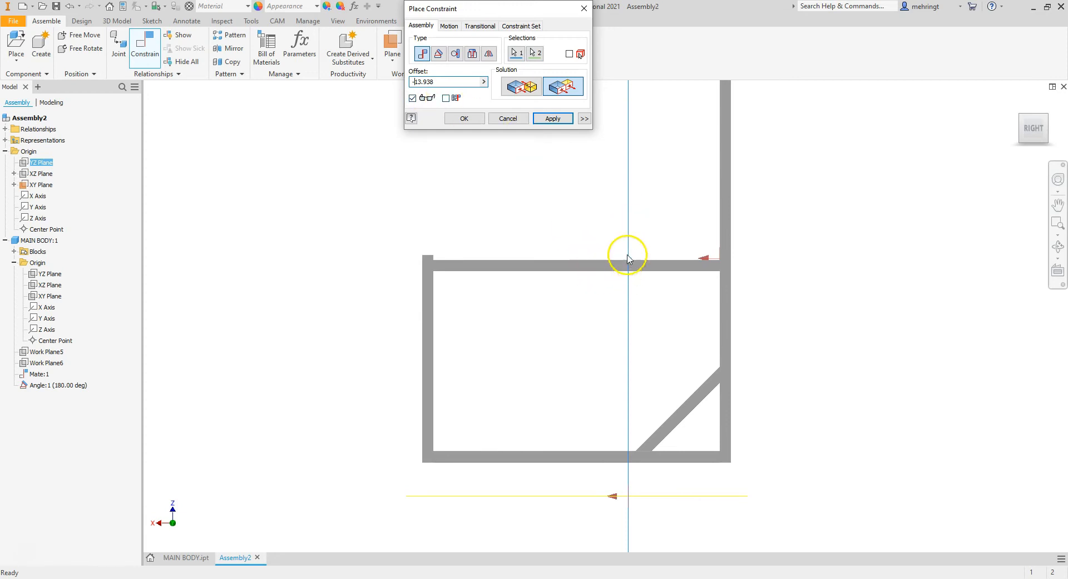
left_click(467, 118)
left_click_drag(1033, 133, 1066, 166)
mouse_move(739, 302)
left_mouse_down()
mouse_move(754, 361)
mouse_move(759, 217)
mouse_move(590, 261)
mouse_move(717, 331)
mouse_move(727, 308)
left_mouse_up()
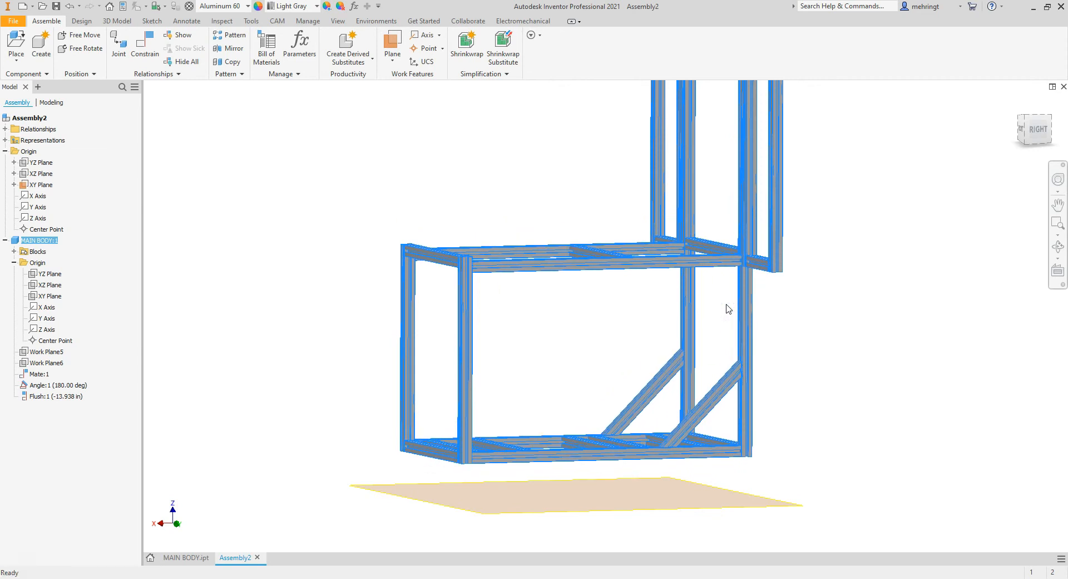
left_click(727, 309)
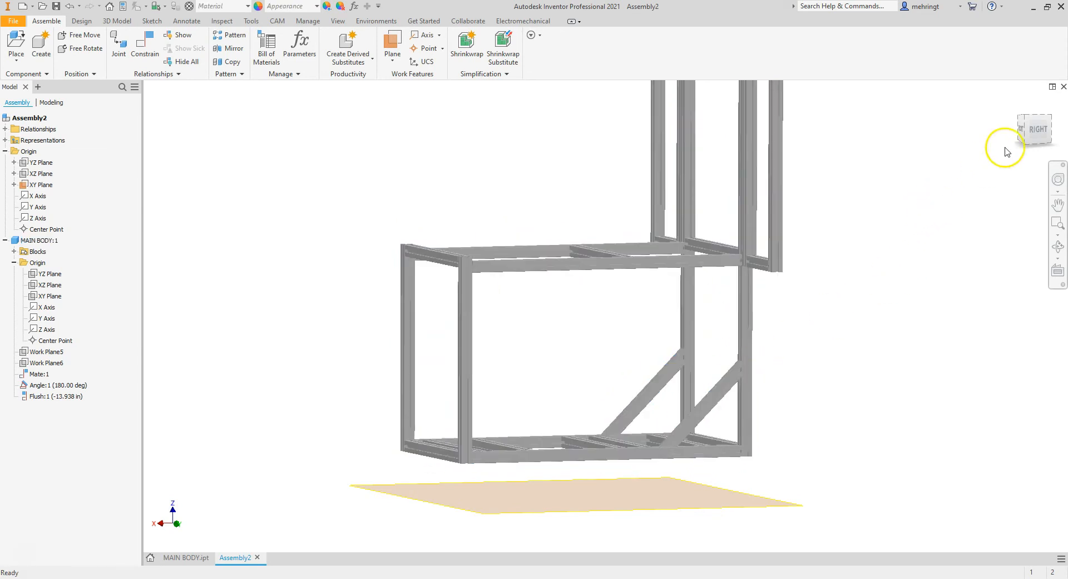
- Place four CASTER parts from the INVENTOR MODELS folder beside the MAIN BODY frame
left_click(1040, 135)
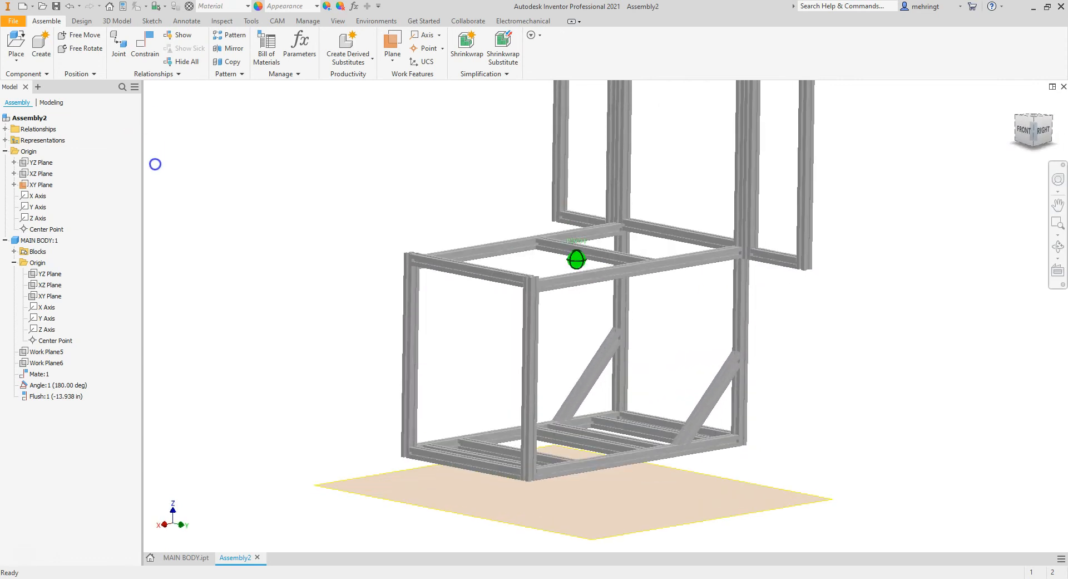
left_click(5, 49)
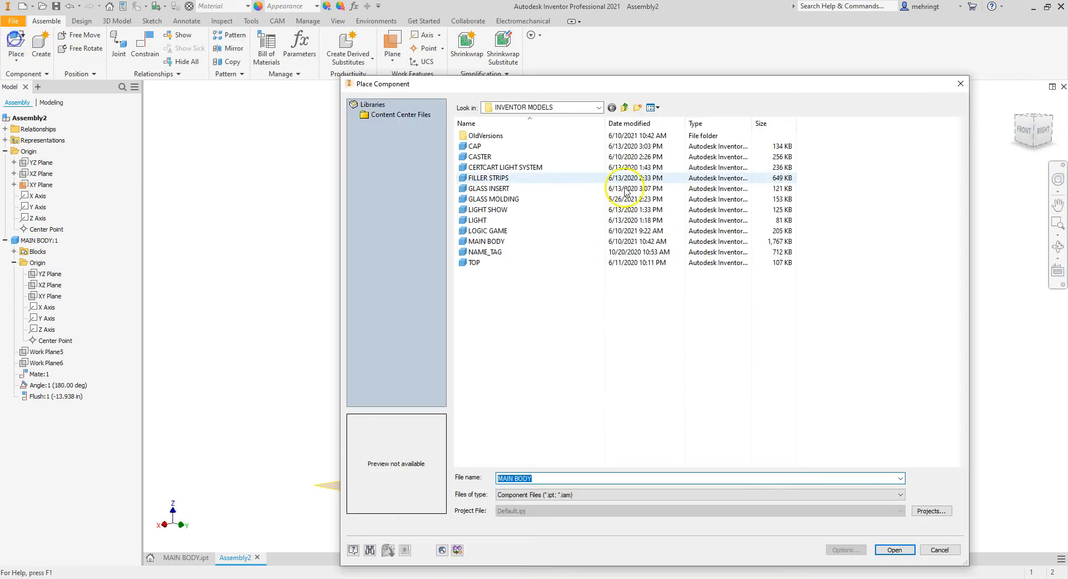
left_click(529, 157)
left_click(886, 549)
left_click(801, 459)
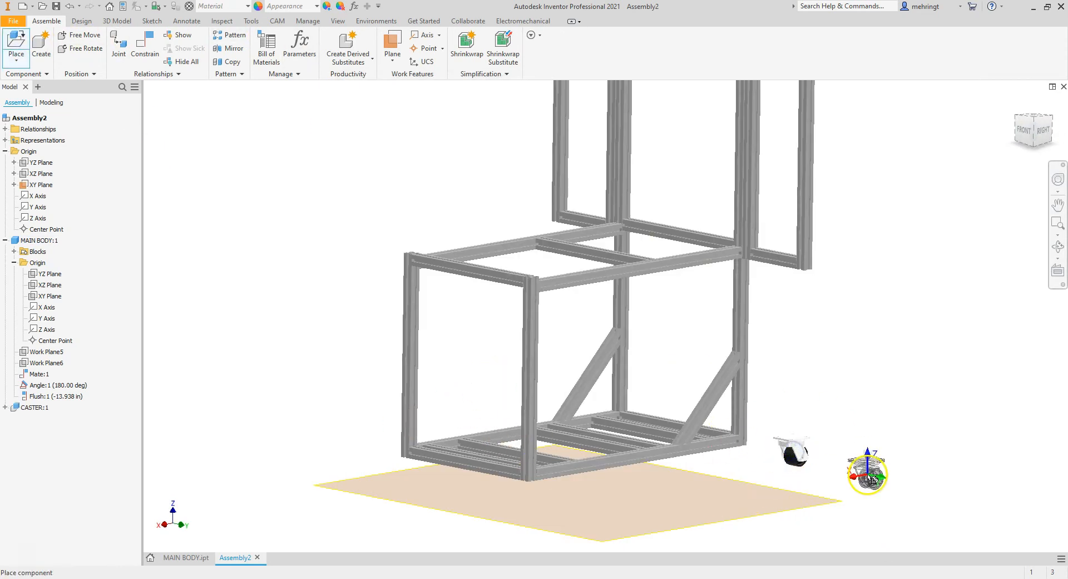
left_click(877, 476)
left_click(927, 448)
left_click(885, 429)
- Make the top faces of two casters' mounting plates flush with a 0.000 in offset
left_click(158, 49)
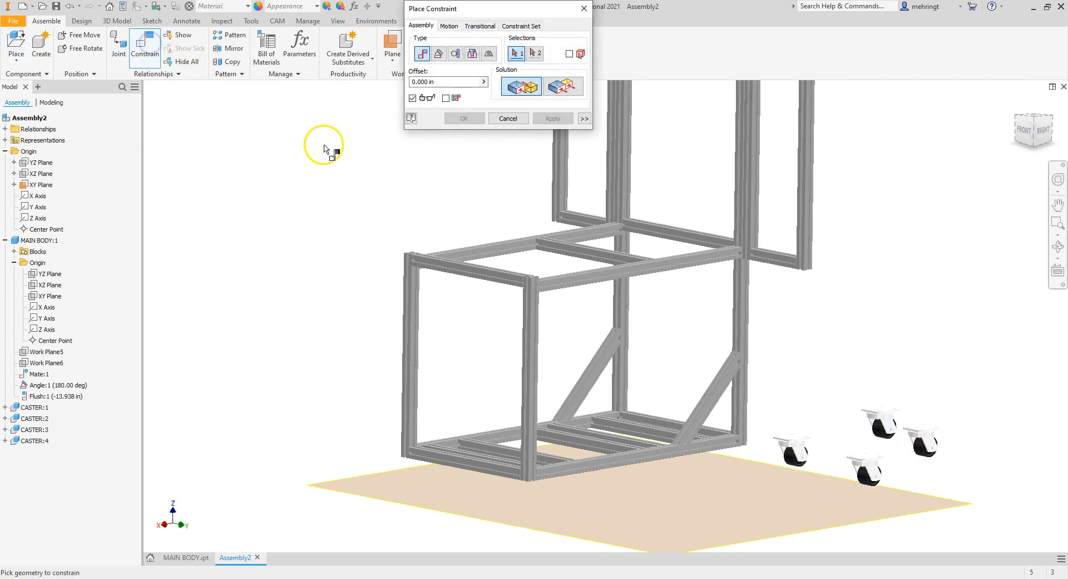
left_click(548, 91)
scroll(886, 429, "up", 5)
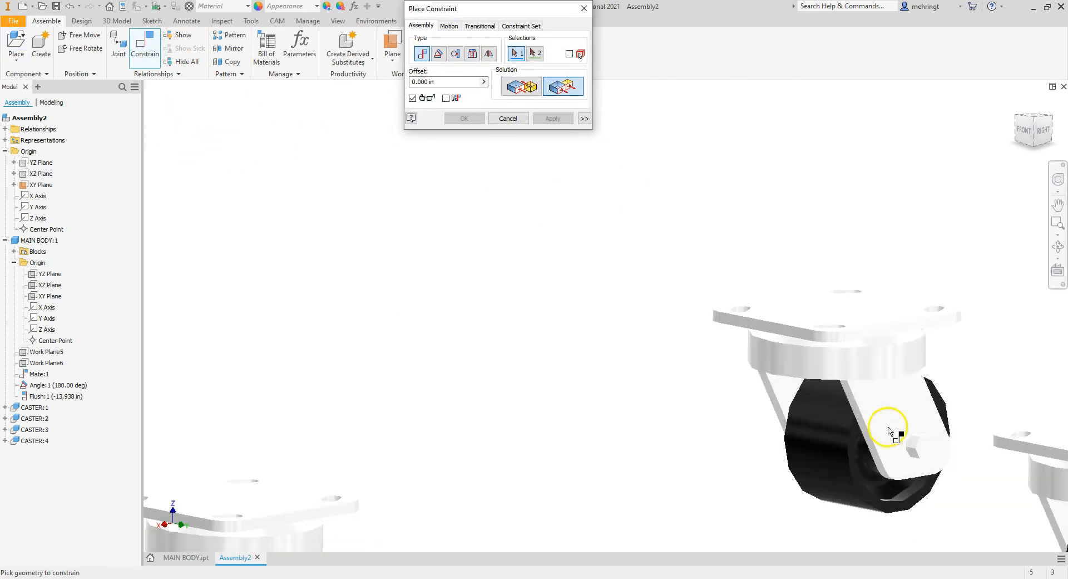
left_click(899, 306)
scroll(939, 366, "down", 2)
left_click(966, 380)
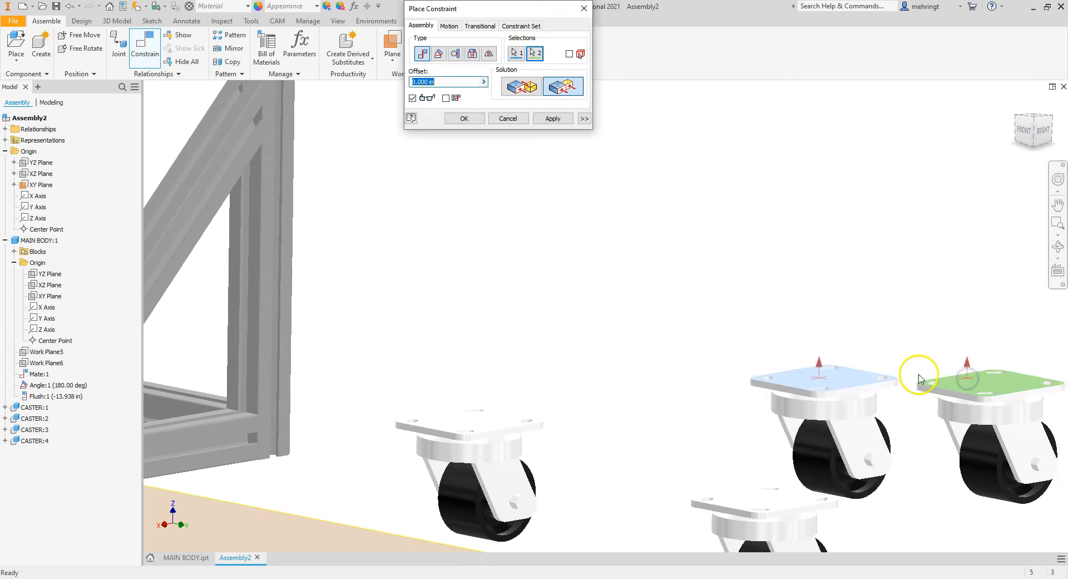
left_click(553, 118)
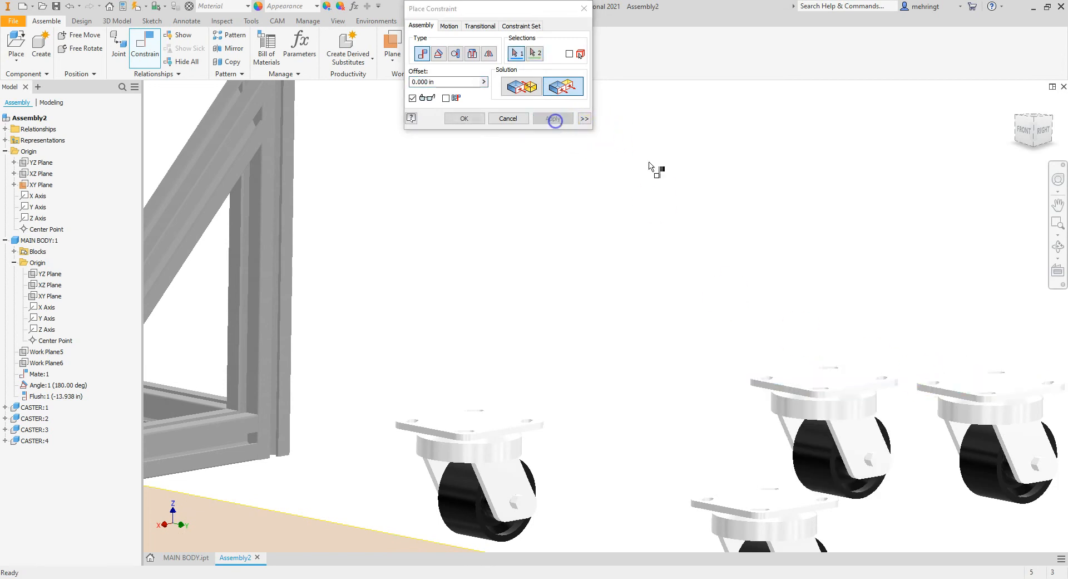
- Make the mounting-plate tops of the remaining two casters flush with the aligned pair, using a 0.000 in offset
left_click(971, 384)
left_click(771, 503)
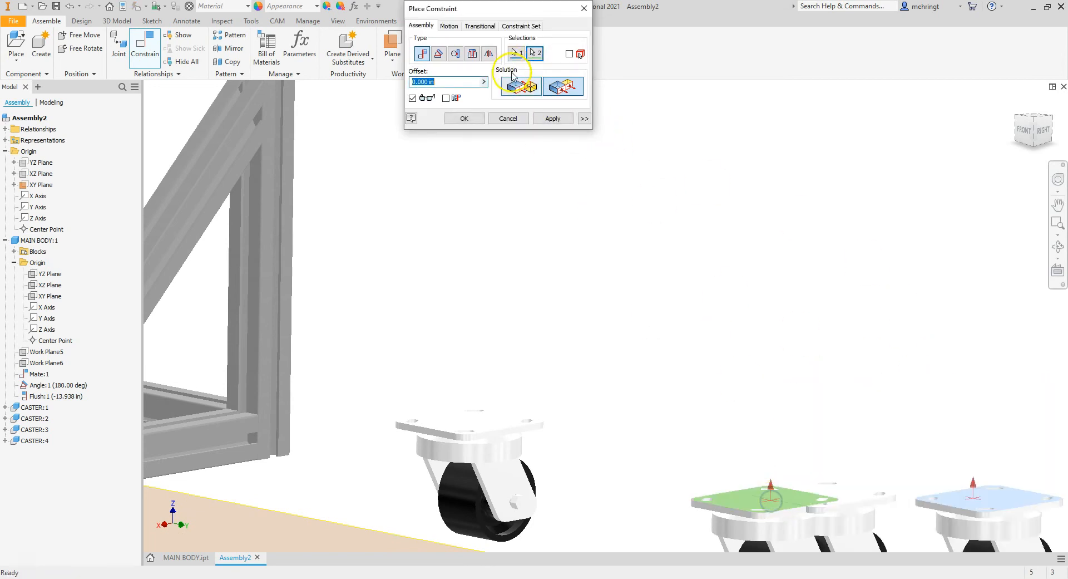
left_click(567, 120)
left_click(748, 497)
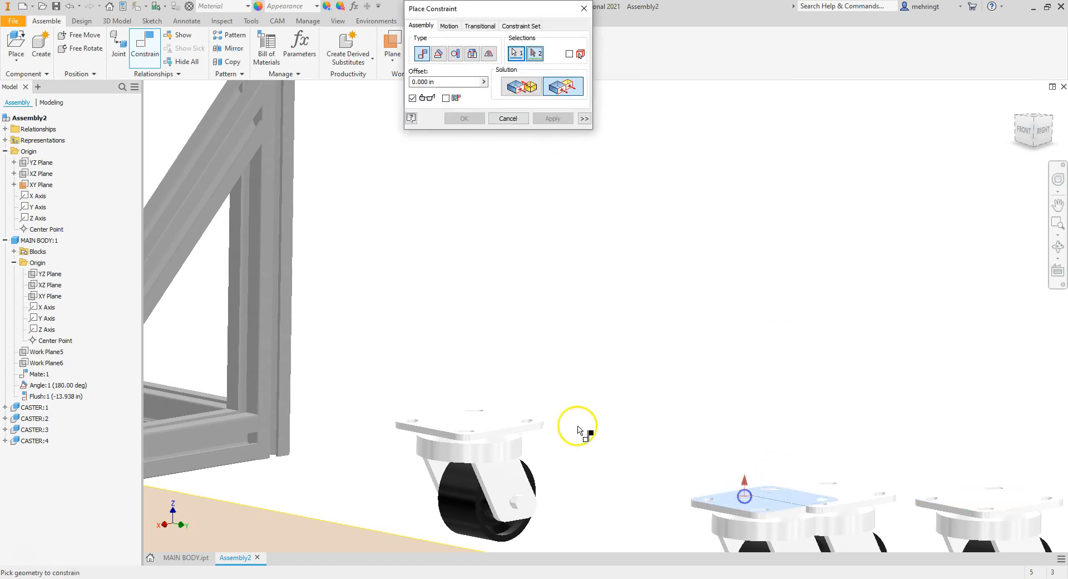
left_click(476, 423)
scroll(679, 305, "down", 5)
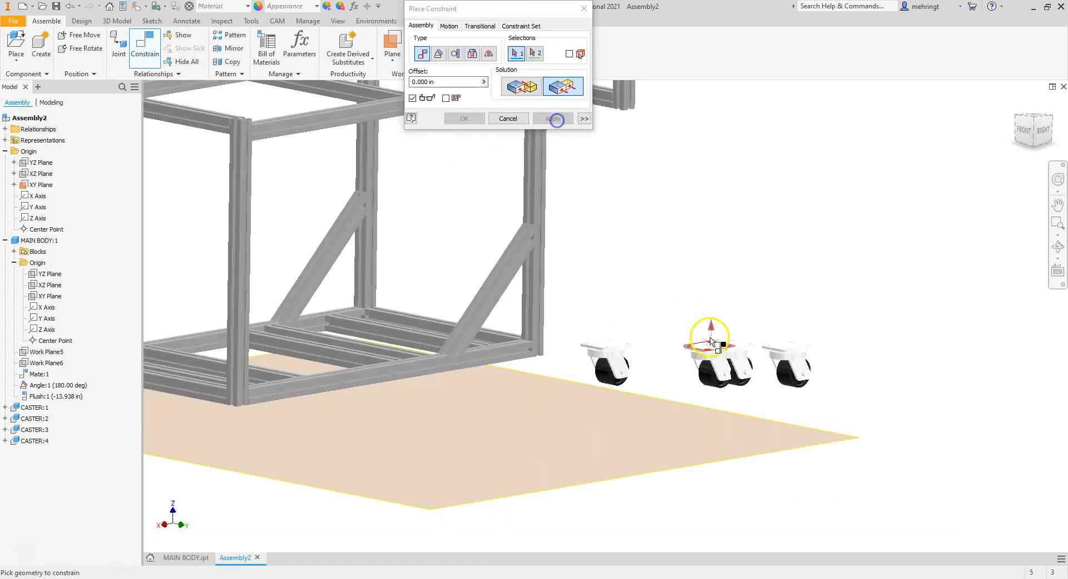
- Add flush constraints with a 0.000 in offset between matching side faces of the casters' mounting plates
scroll(712, 340, "up", 5)
left_click(723, 342)
left_click(552, 118)
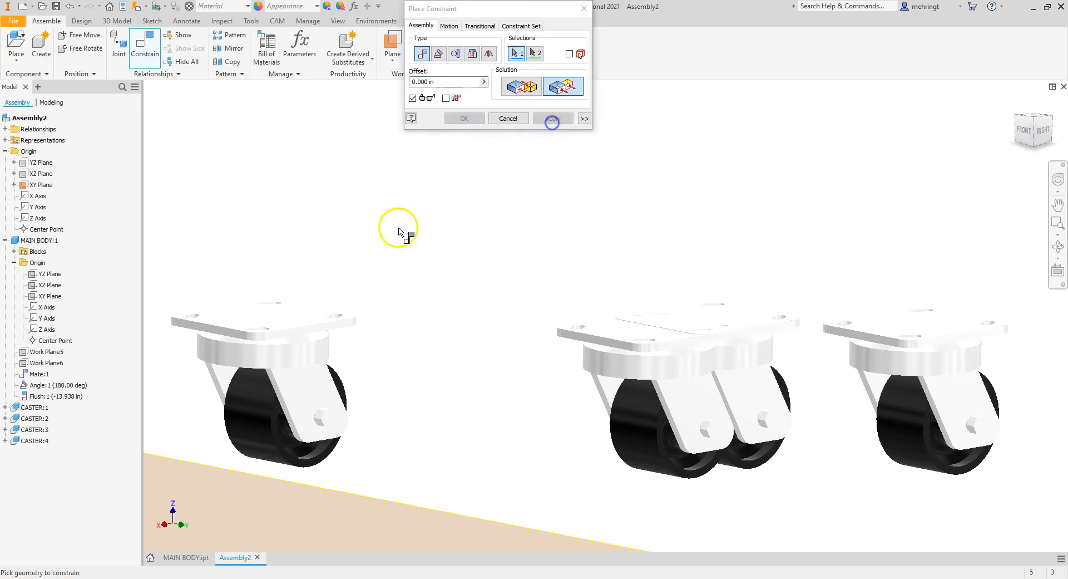
left_click(319, 337)
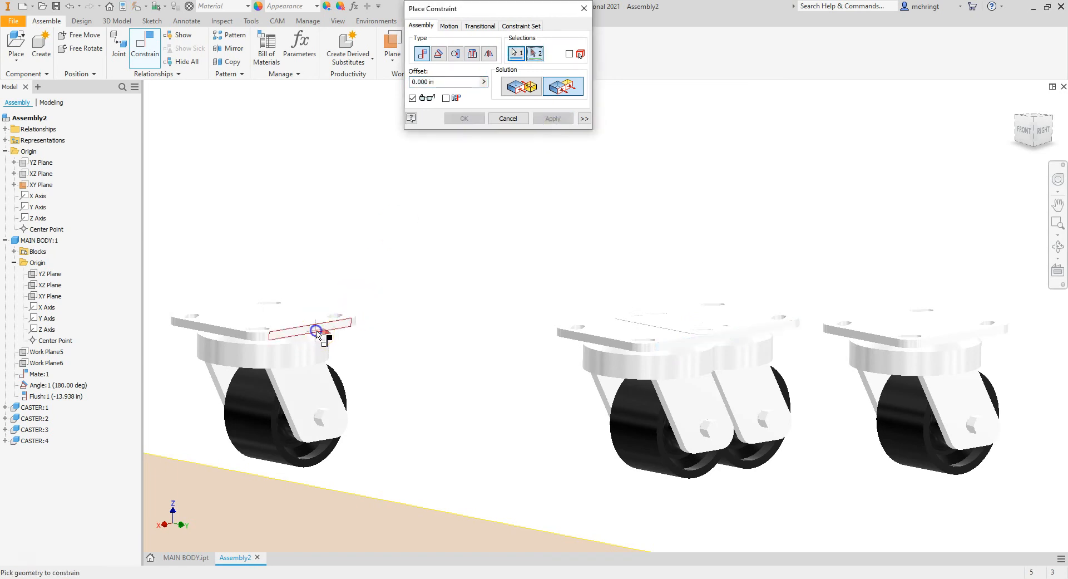
left_click(950, 341)
left_click(552, 118)
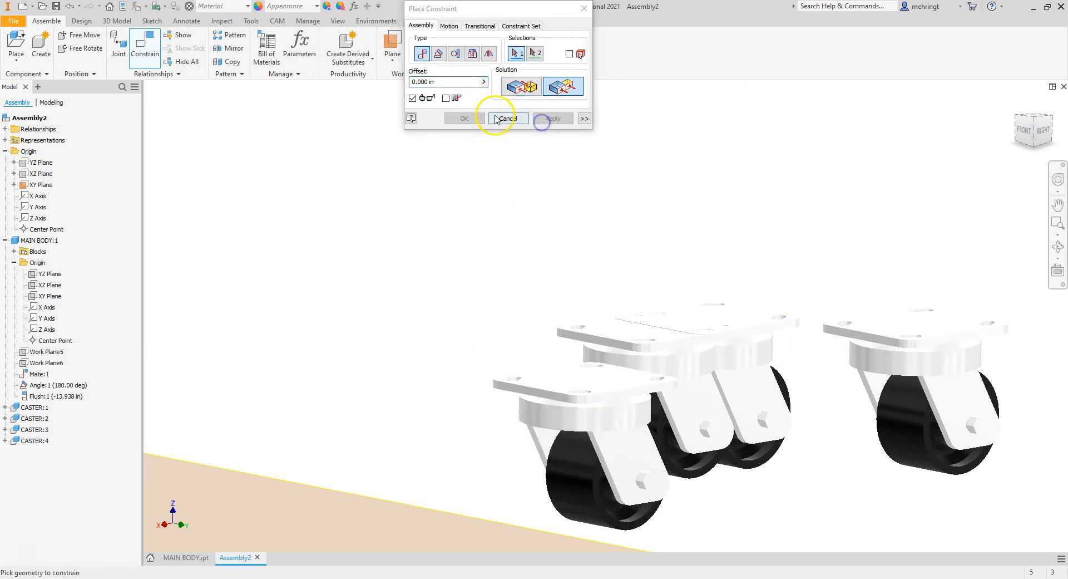
- Finish constraining the casters to each other and move them apart into a spaced row beside the frame
left_click(508, 118)
left_click_drag(566, 381, 377, 234)
left_click_drag(667, 181, 579, 335)
scroll(706, 196, "up", 3)
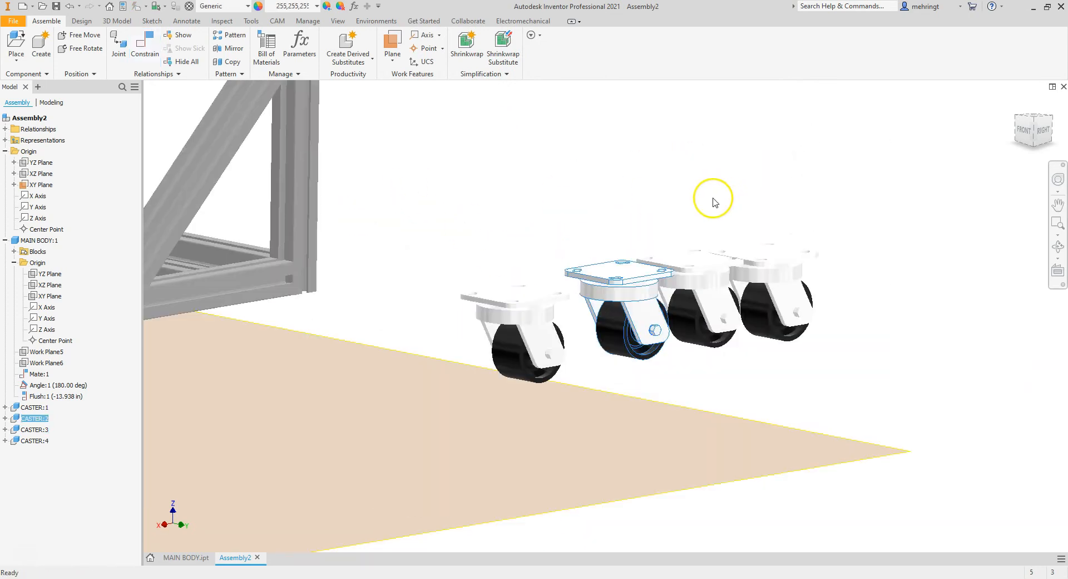
- Mate a caster's mounting-plate top to the underside of the MAIN BODY frame with a 0.000 in offset
left_click(144, 46)
left_click(515, 292)
scroll(675, 242, "up", 3)
left_click(1033, 129)
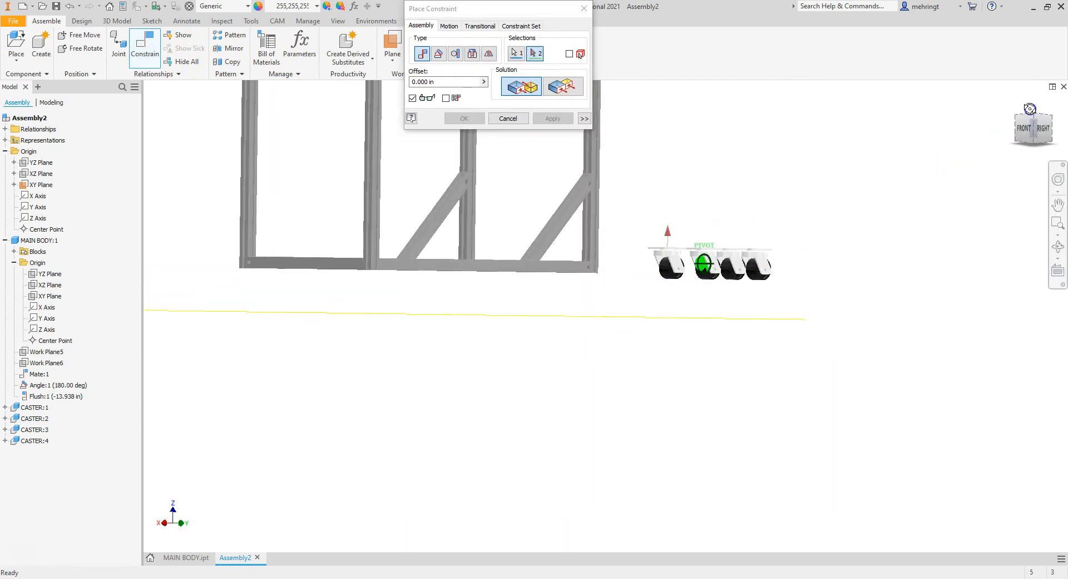
scroll(369, 250, "down", 5)
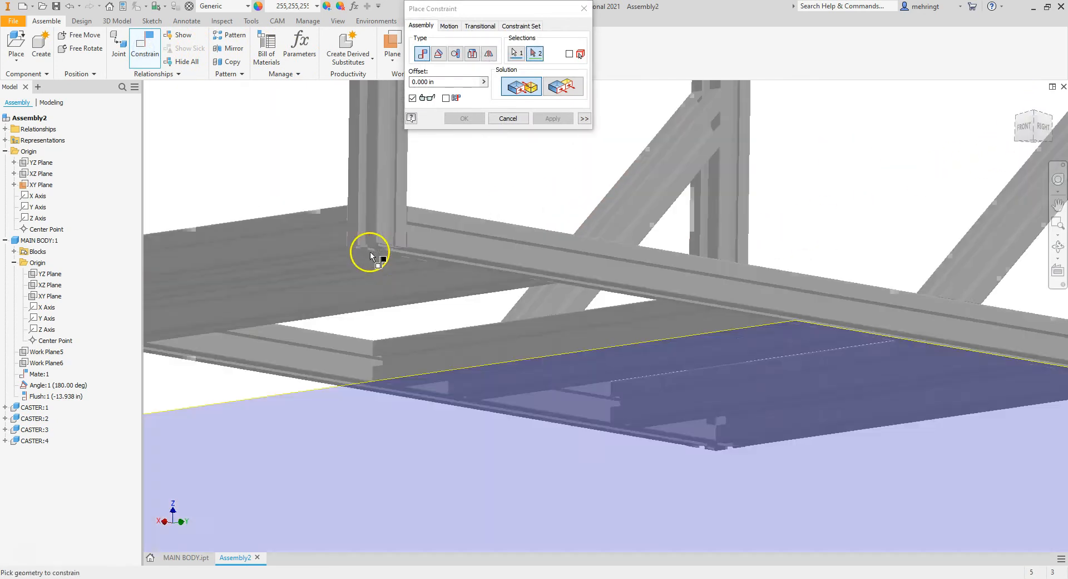
scroll(350, 247, "down", 5)
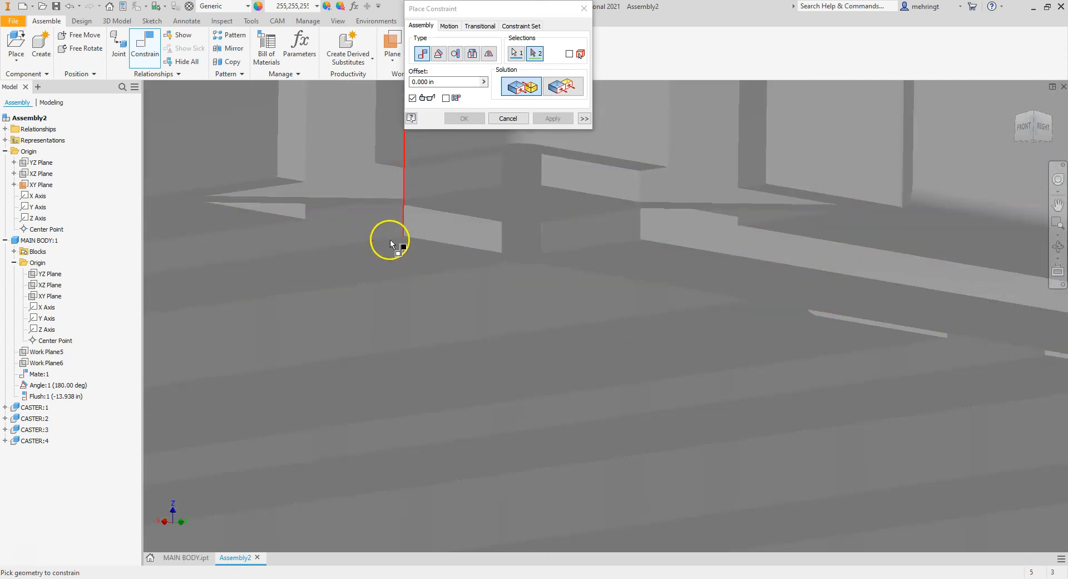
left_click(505, 206)
scroll(505, 248, "up", 5)
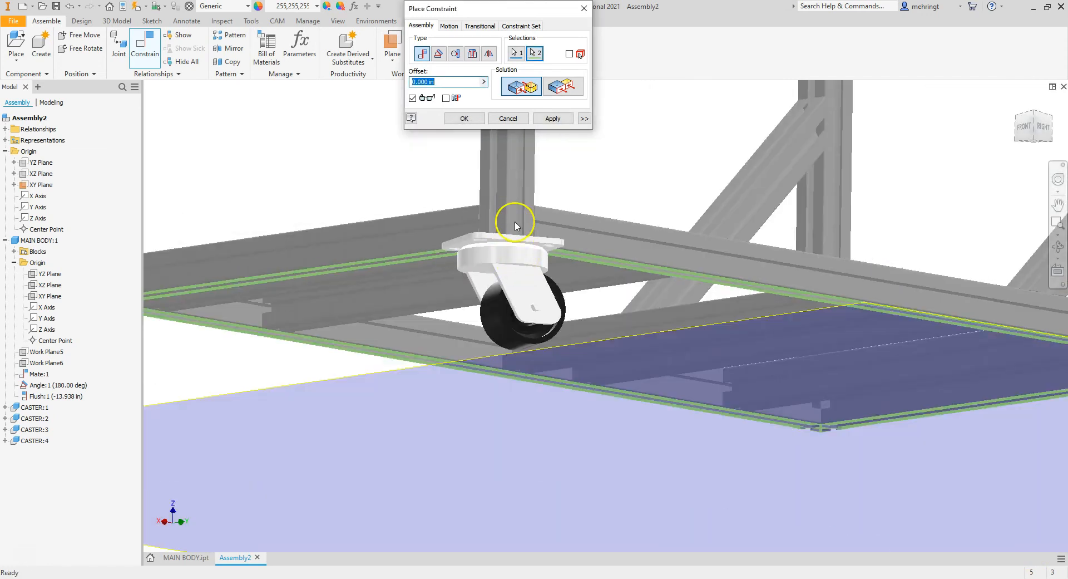
left_click(554, 118)
- Add a tangent constraint with a 0.000 in offset between the caster's wheel and the assembly's XY plane
left_click(1030, 124)
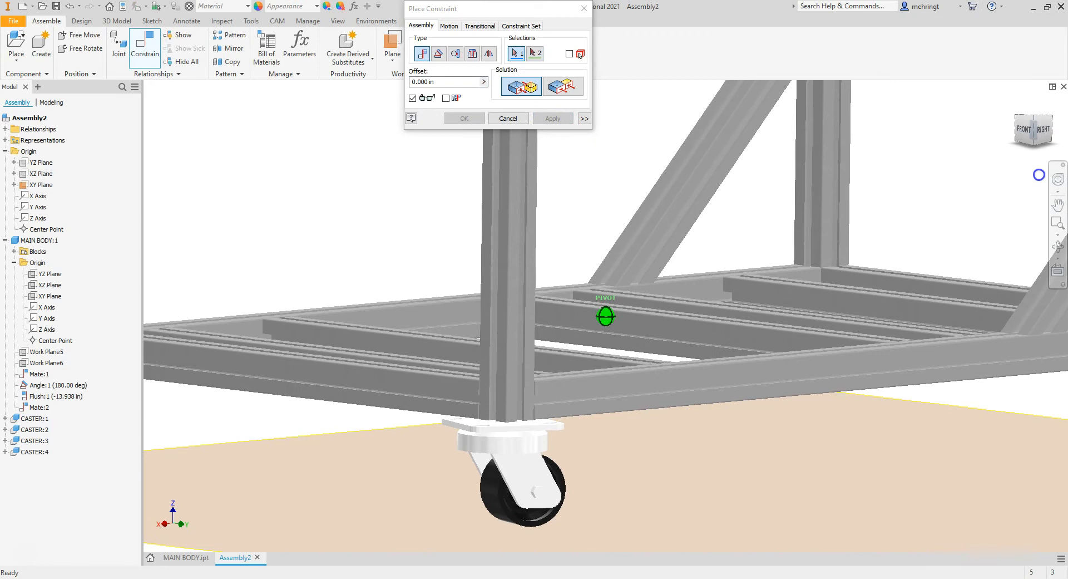
left_click(455, 53)
left_click(445, 490)
scroll(426, 445, "up", 3)
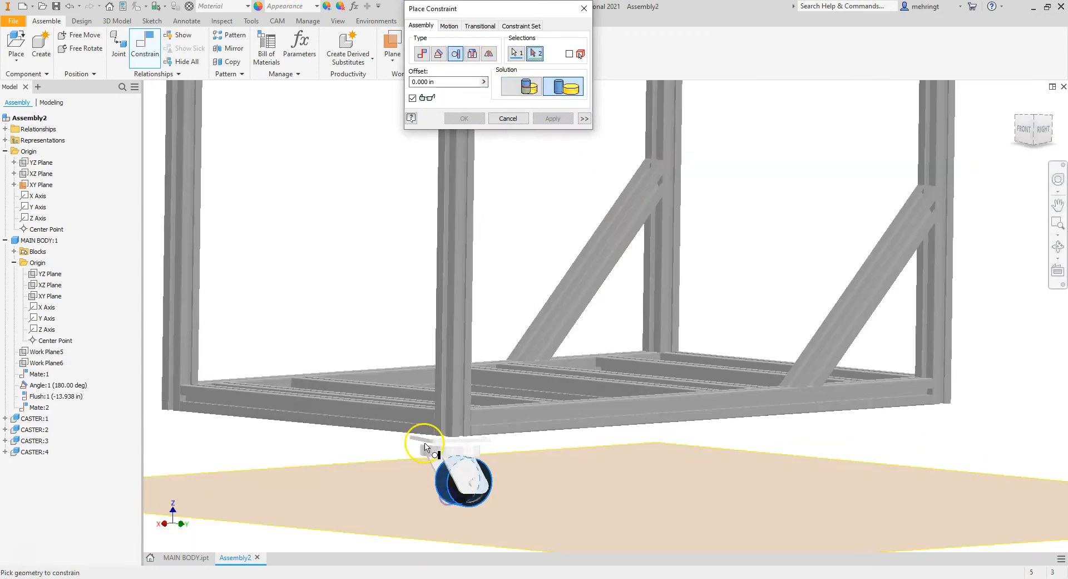
left_click(360, 530)
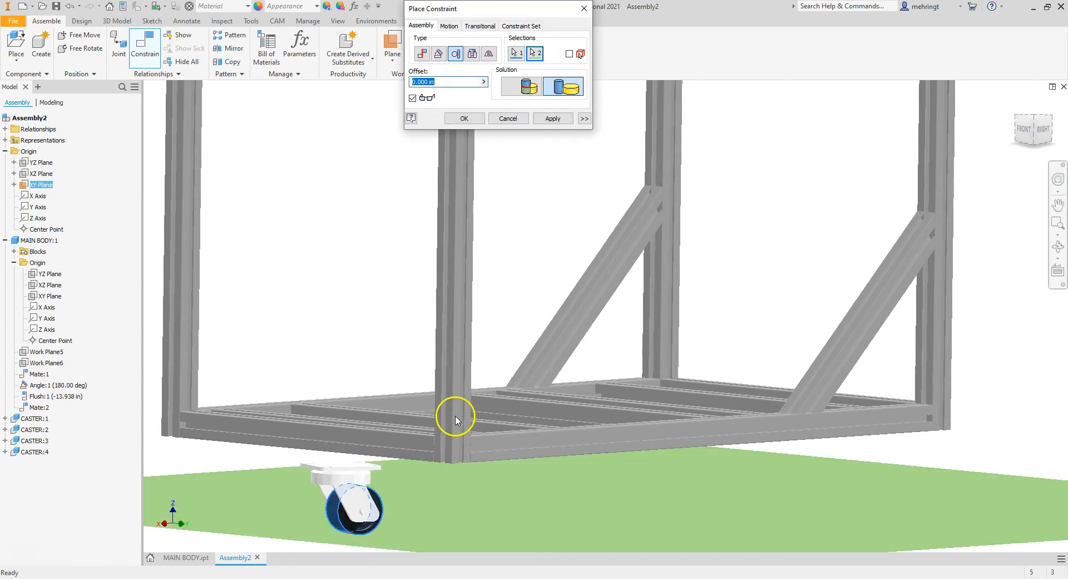
scroll(455, 420, "up", 3)
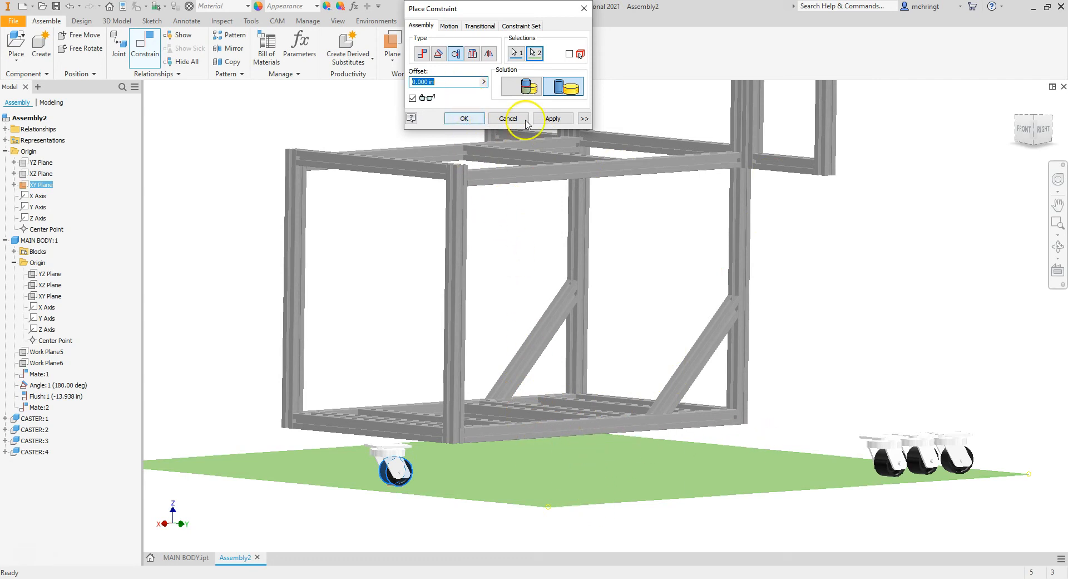
left_click(551, 118)
- Make the first caster's mounting plate flush with the right and front faces of the frame's bottom rails, offset 0.000 in
left_click(422, 54)
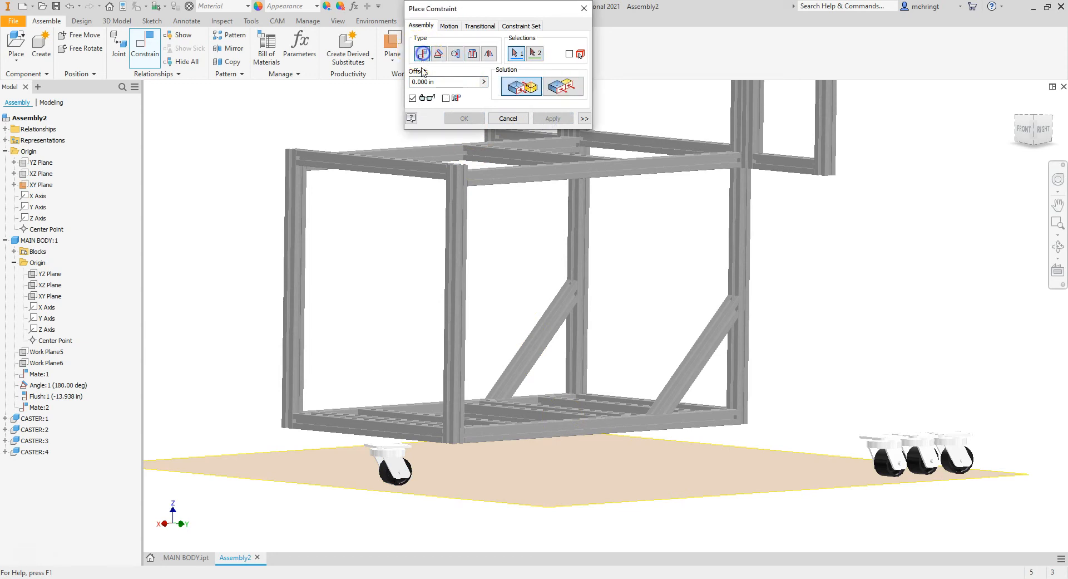
left_click(555, 92)
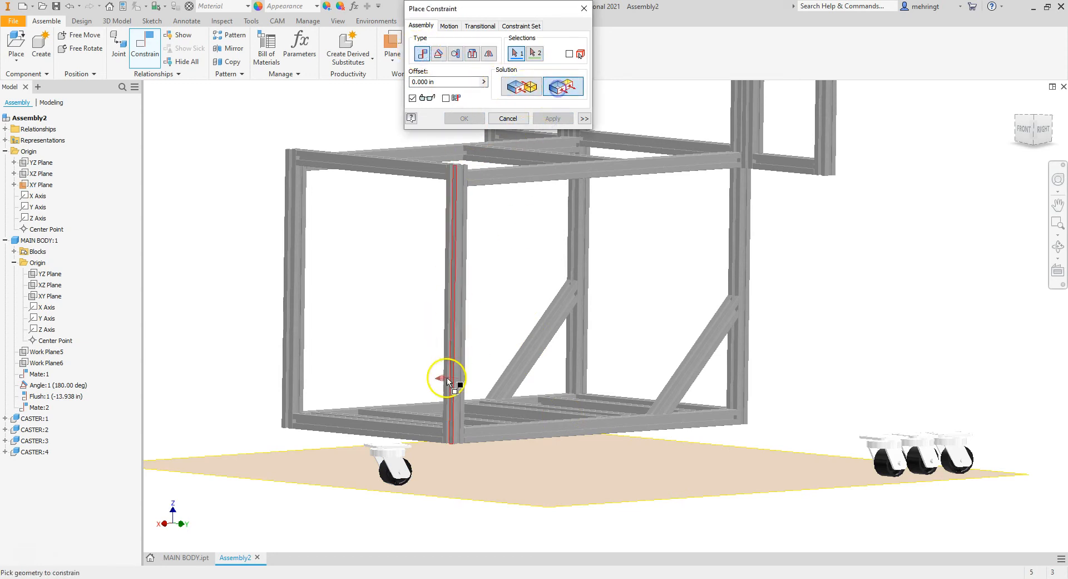
left_click(449, 382)
scroll(394, 449, "up", 6)
left_click(419, 445)
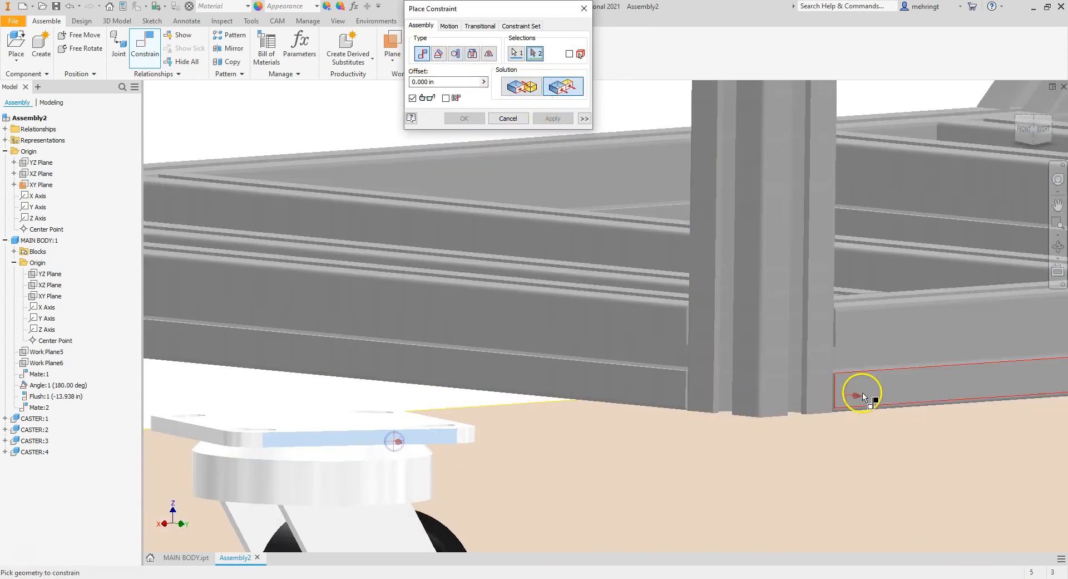
left_click(553, 118)
left_click(623, 383)
left_click(328, 444)
left_click(552, 118)
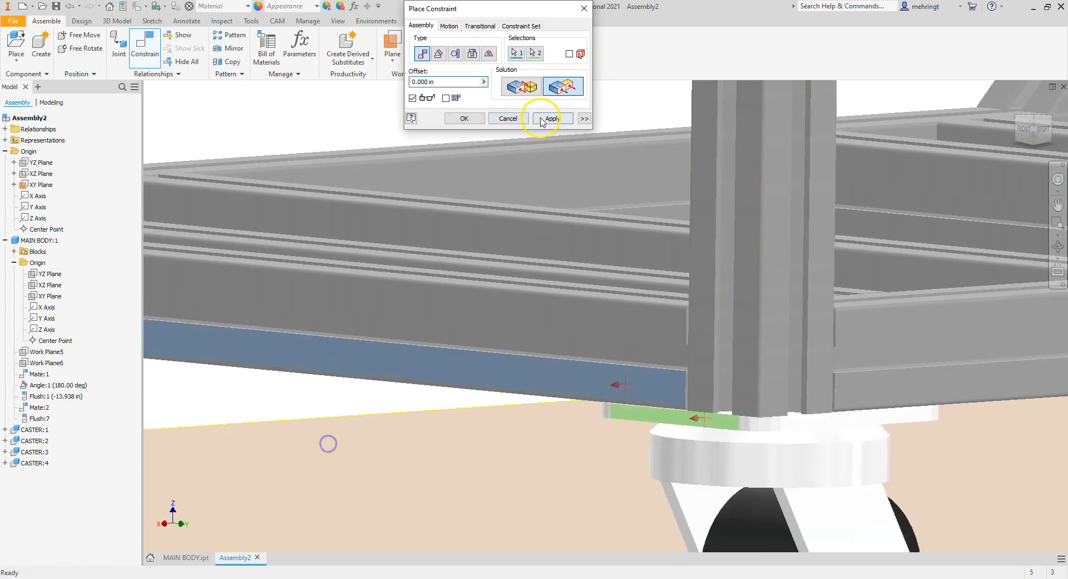
- Make the right rear caster's mounting plate flush with the back face of the frame's bottom rail, offset 0.000 in
scroll(543, 310, "down", 5)
scroll(876, 293, "up", 6)
middle_click_drag(975, 142, 818, 136, "shift")
scroll(723, 251, "down", 5)
scroll(740, 298, "up", 5)
left_click(761, 319)
scroll(779, 319, "down", 4)
scroll(849, 314, "up", 5)
left_click(849, 316)
scroll(851, 334, "down", 6)
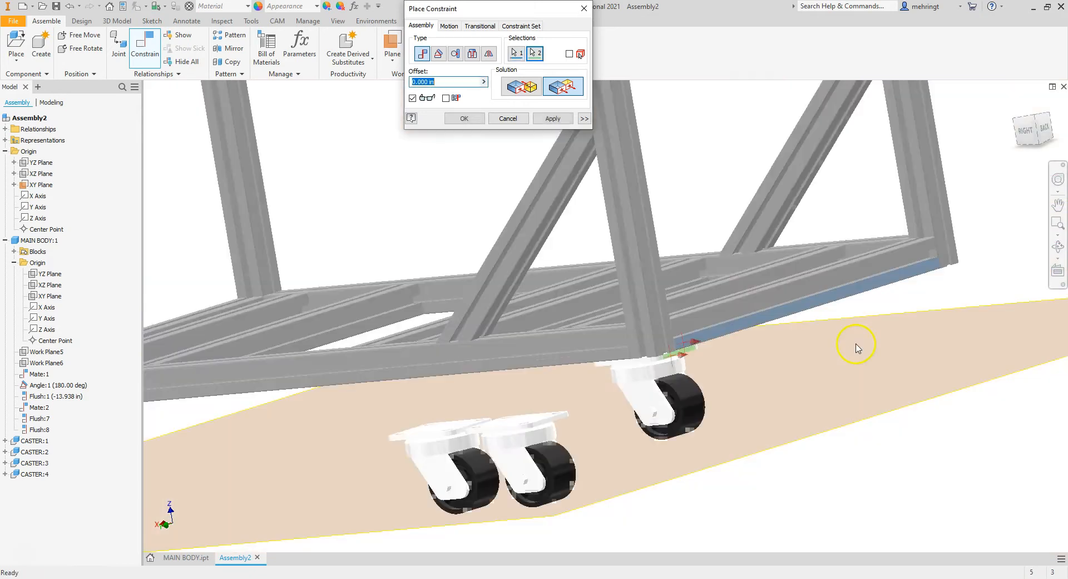
left_click(557, 118)
- Make a remaining caster's mounting-plate side face flush with the left side of the frame, offset 0.000 in
scroll(662, 398, "up", 4)
left_click_drag(1040, 147, 861, 164)
scroll(926, 238, "down", 5)
left_click_drag(1026, 138, 965, 151)
scroll(665, 328, "up", 8)
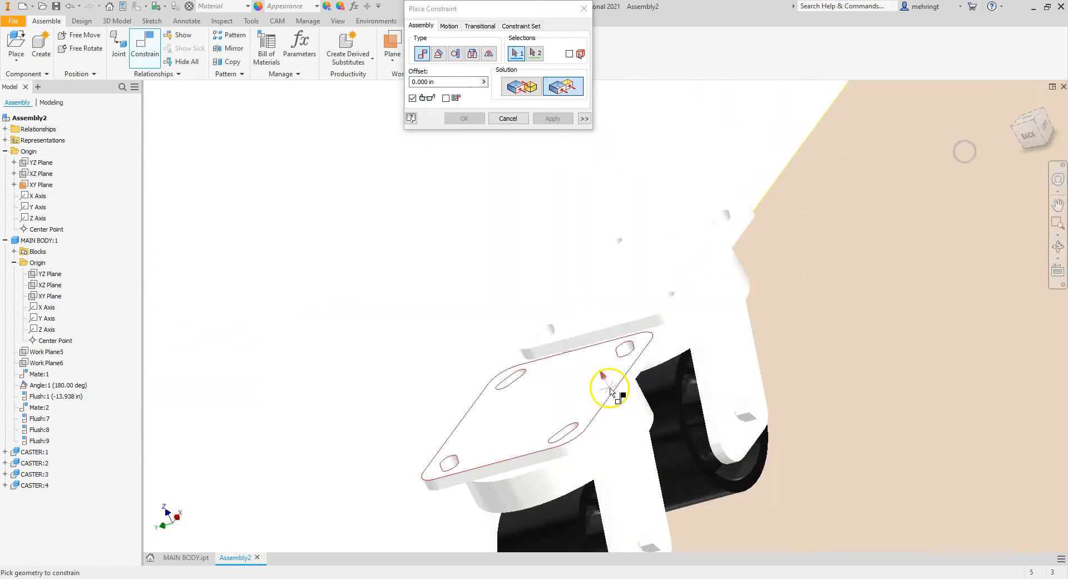
left_click(588, 431)
scroll(537, 367, "down", 8)
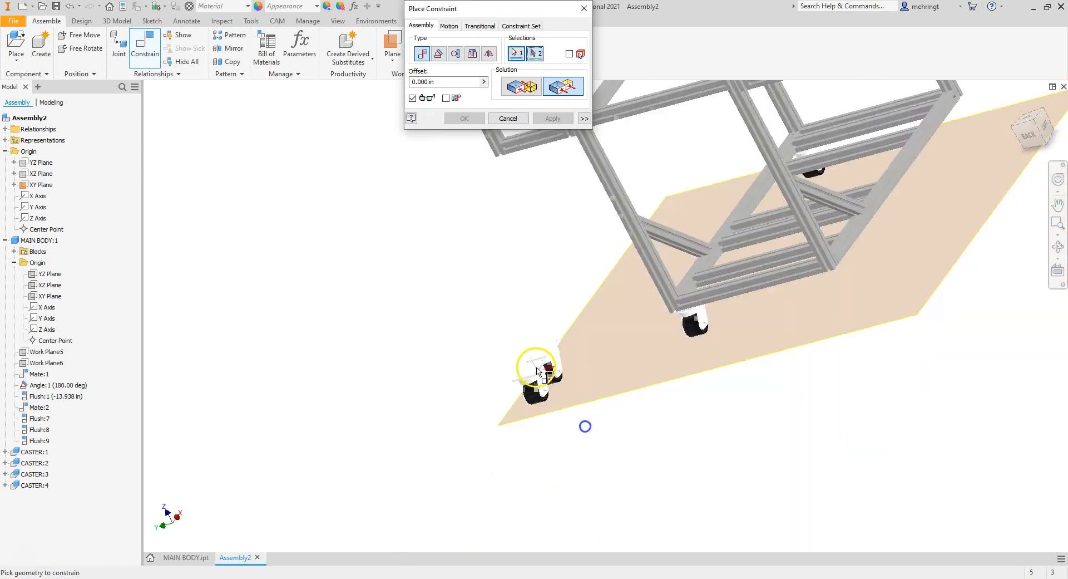
scroll(610, 345, "up", 7)
left_click(638, 367)
scroll(634, 345, "down", 6)
left_click(567, 117)
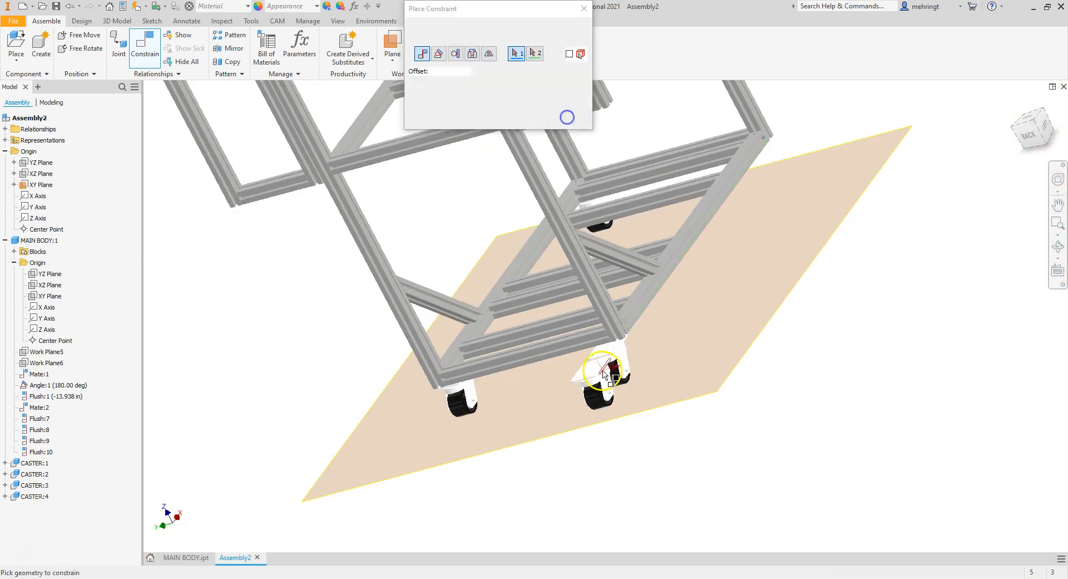
- Make the left rear caster's mounting plate flush with the frame's back rail, offset 0.000 in
scroll(598, 376, "up", 8)
left_click(625, 280)
left_click(621, 180)
left_click(552, 115)
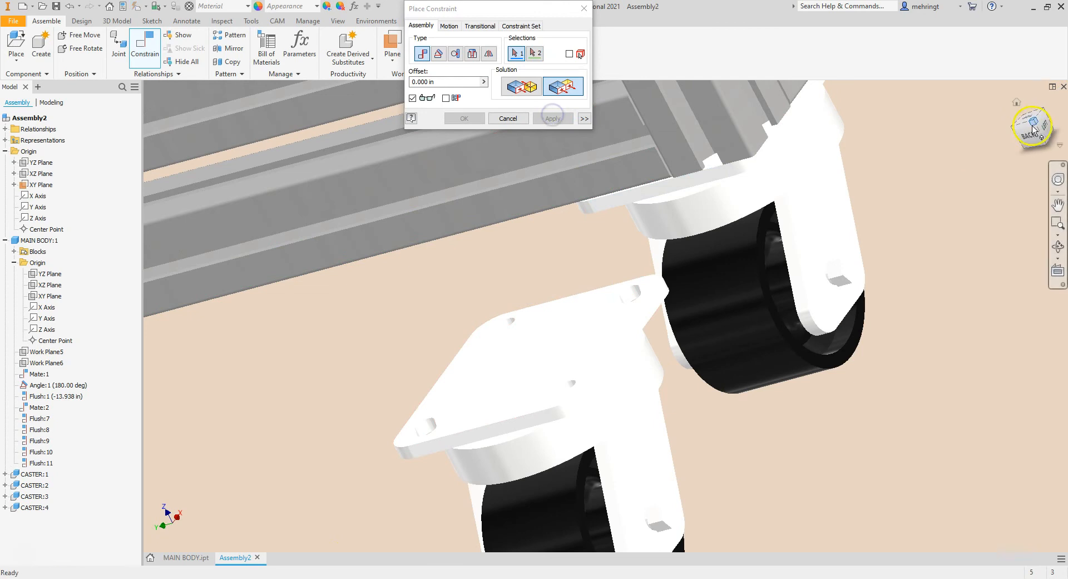
- Make the last caster's mounting plate flush with the frame's front face, offset 0.000 in, and finish placing constraints
left_click_drag(1037, 132, 852, 191)
scroll(855, 314, "down", 8)
scroll(690, 361, "up", 8)
left_click(686, 363)
scroll(651, 310, "down", 10)
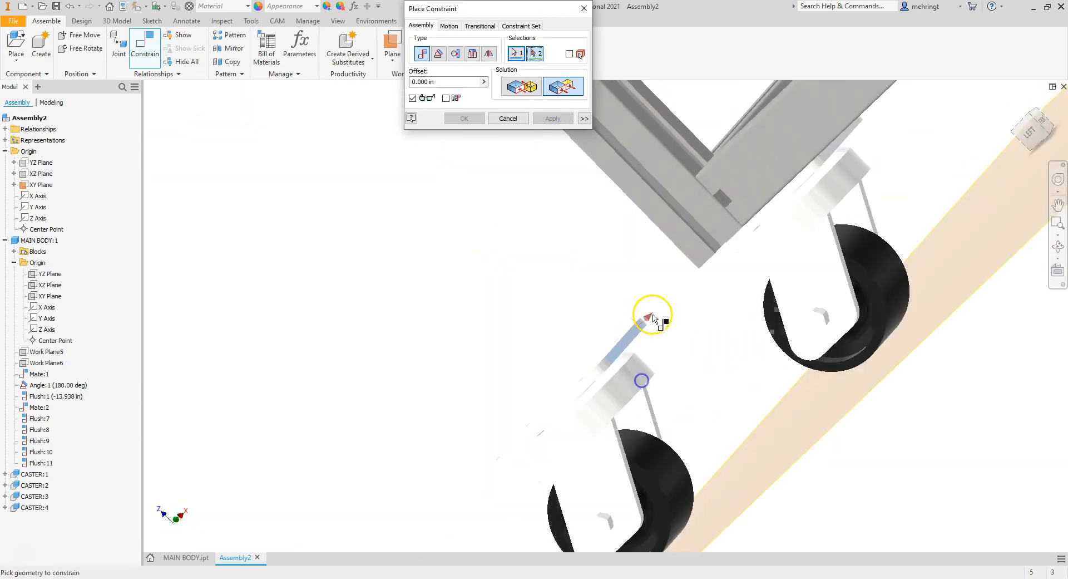
scroll(885, 234, "up", 8)
scroll(905, 211, "up", 5)
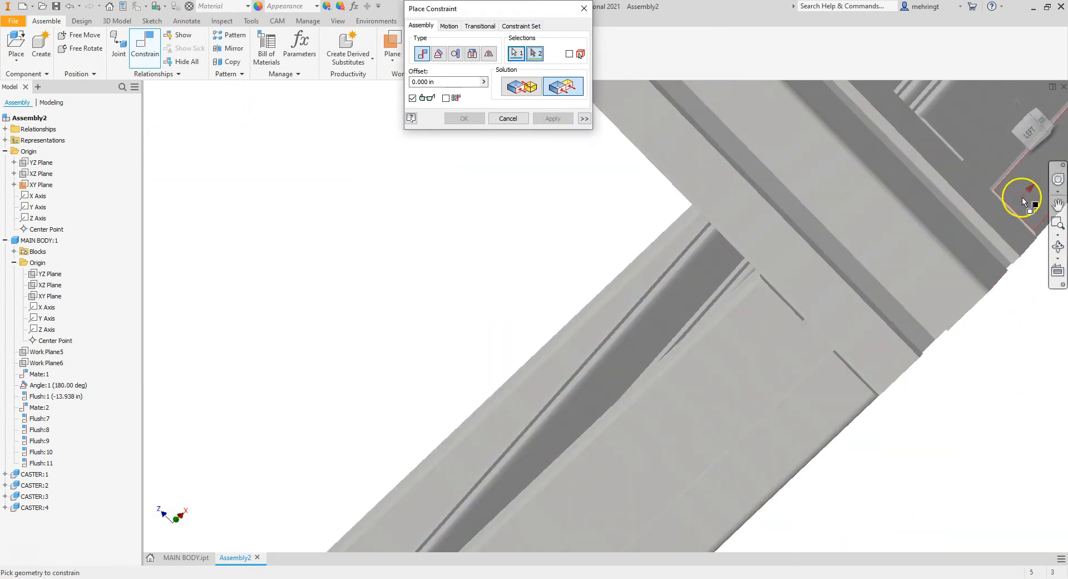
left_click(1022, 197)
left_click(552, 118)
left_click(512, 118)
- Check the placement of the four casters under the frame's bottom corners and inspect the whole cart
left_click(1019, 104)
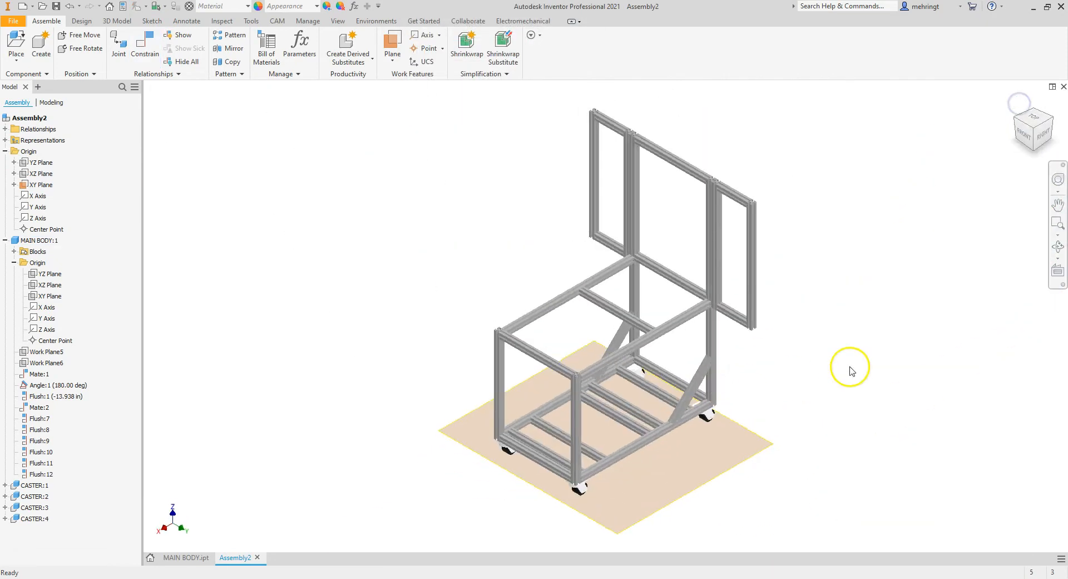
scroll(632, 470, "up", 8)
left_click(460, 535)
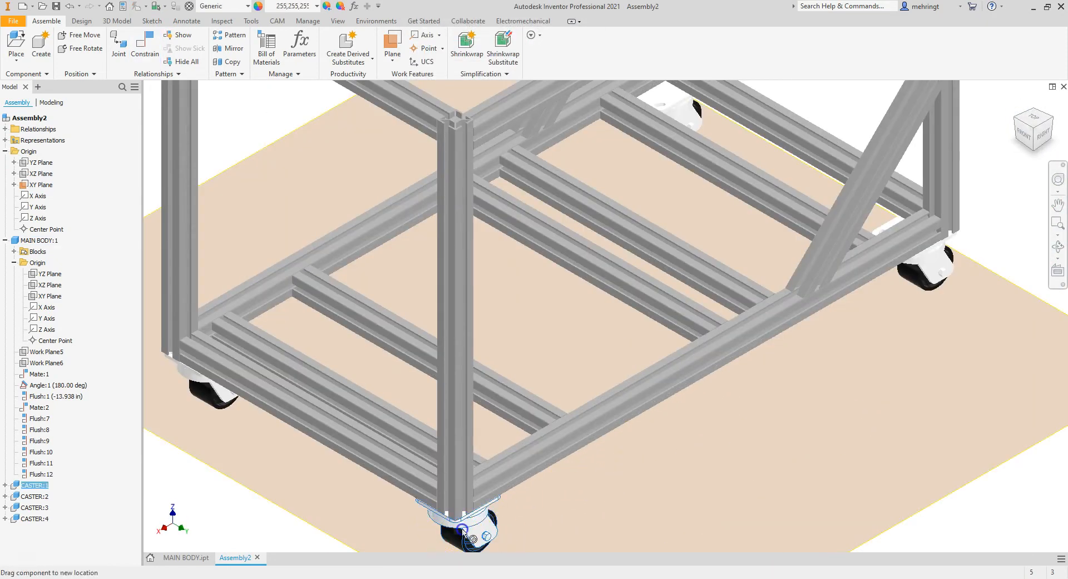
left_click(212, 391)
left_click(676, 114)
left_click(809, 261)
scroll(691, 364, "up", 5)
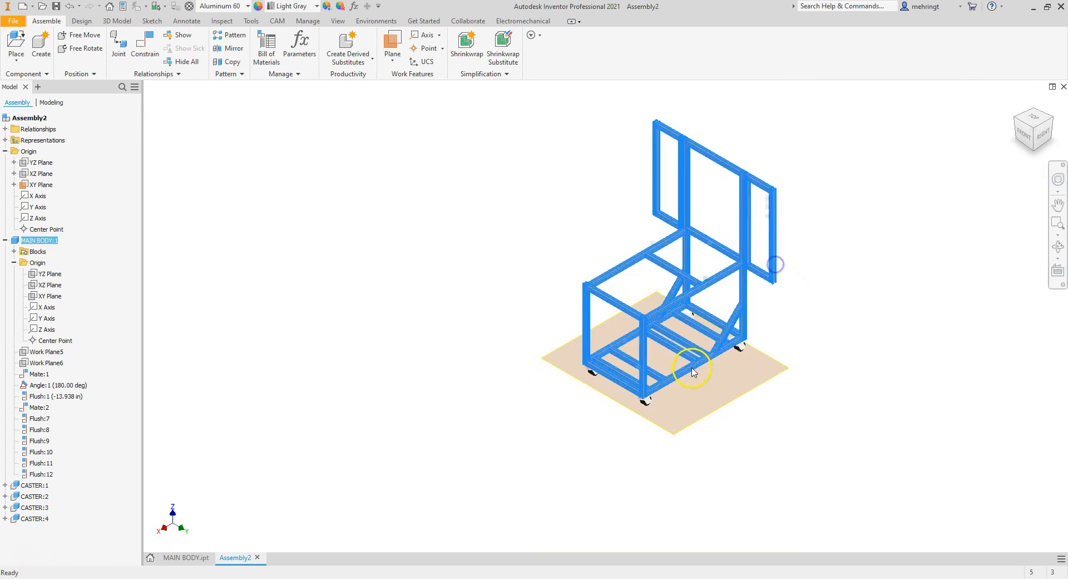
scroll(706, 328, "down", 2)
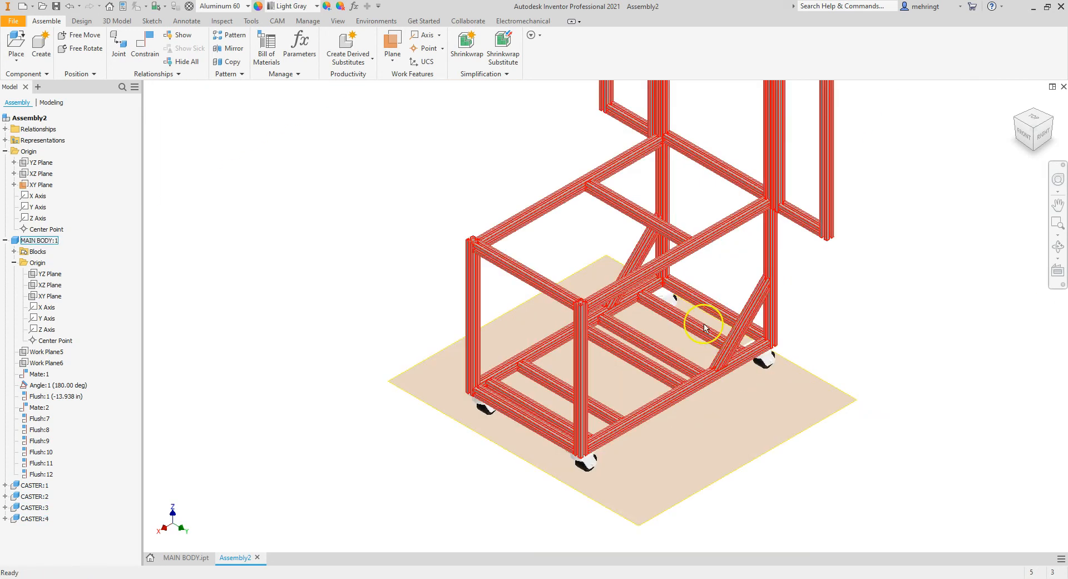
- Save the assembly as CERT CART ASSEMBLY in the INVENTOR MODELS folder
left_click(17, 23)
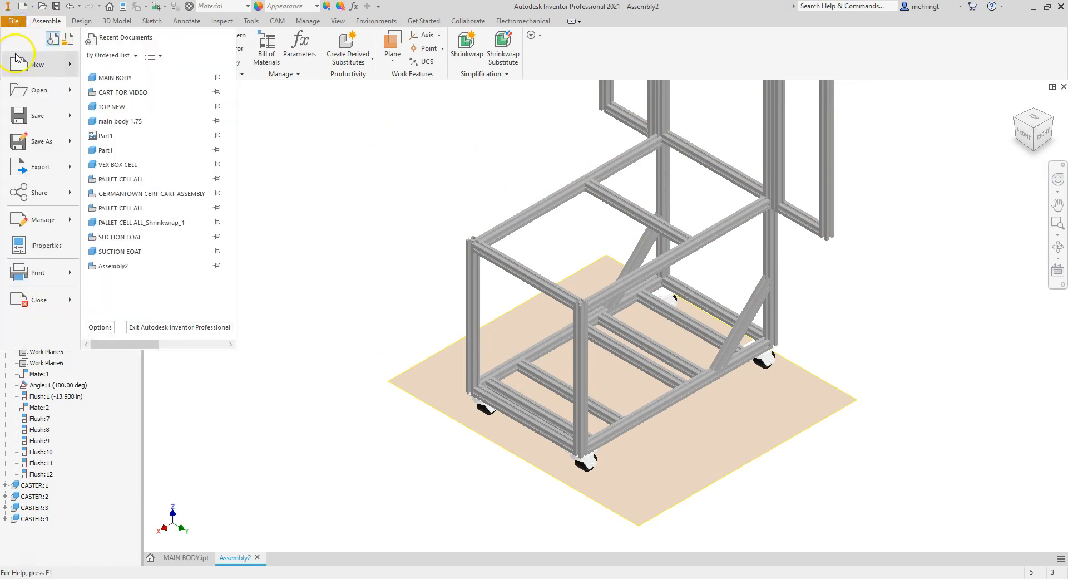
left_click(46, 140)
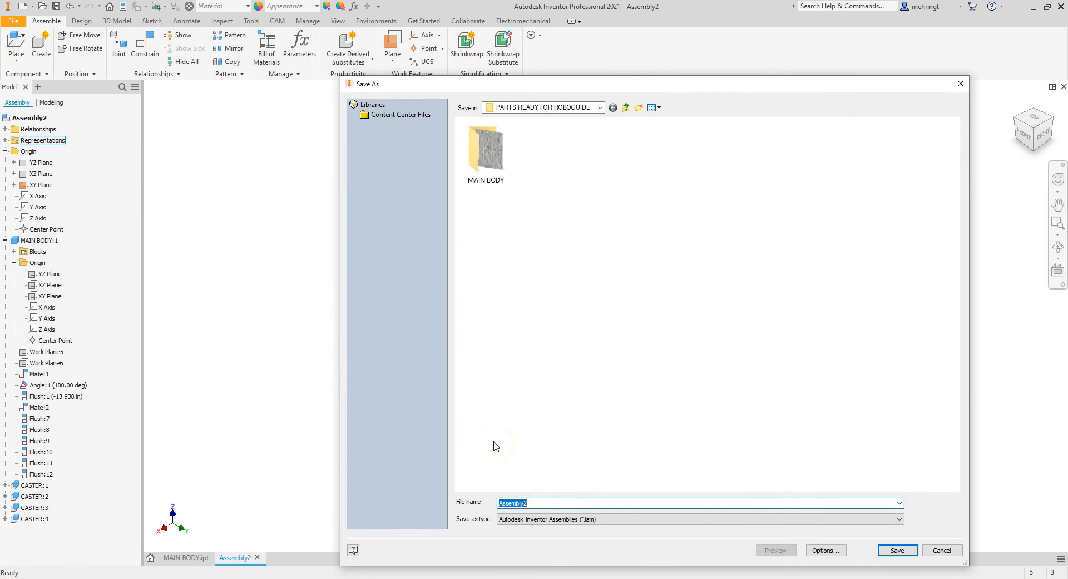
left_click(626, 107)
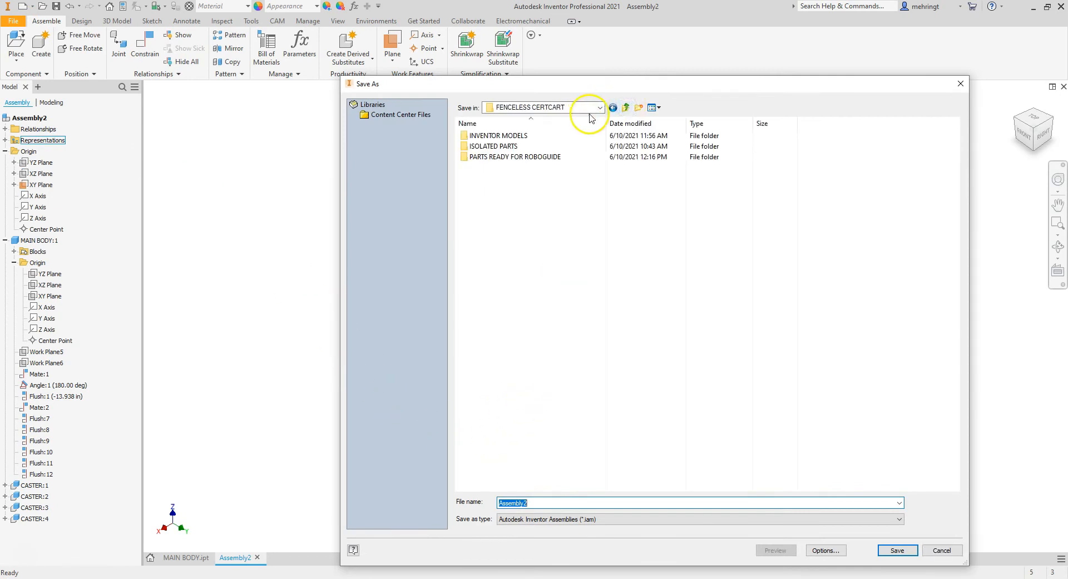
double_click(515, 135)
left_click(561, 502)
double_click(561, 502)
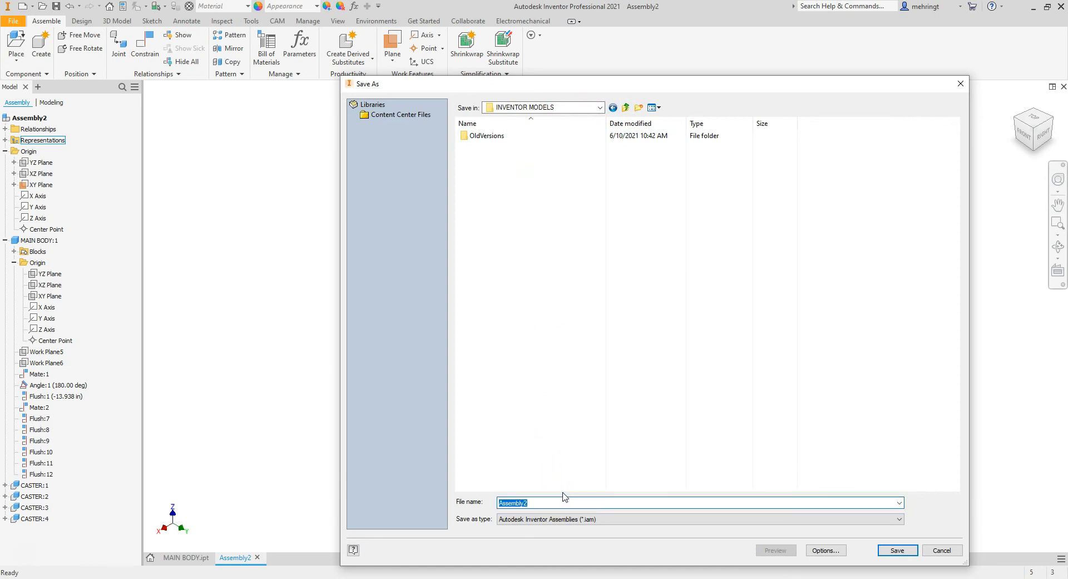
type("CERT CART ASSEMBLY")
left_click(896, 551)
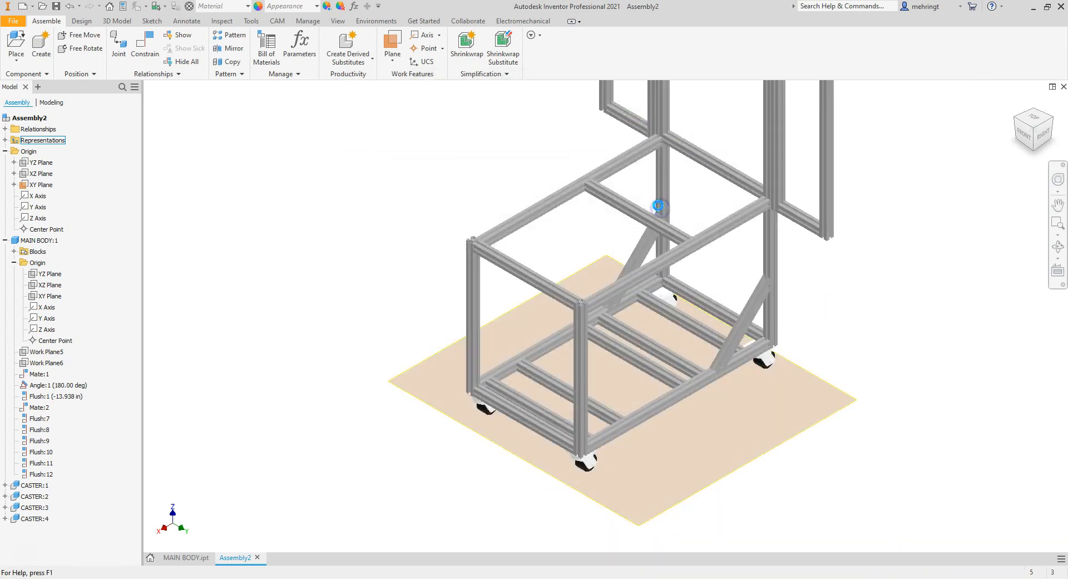
- Save a copy of the assembly as an OBJ file in PARTS READY FOR ROBOGUIDE, replacing the existing MAIN BODY file
left_click(14, 21)
mouse_move(42, 139)
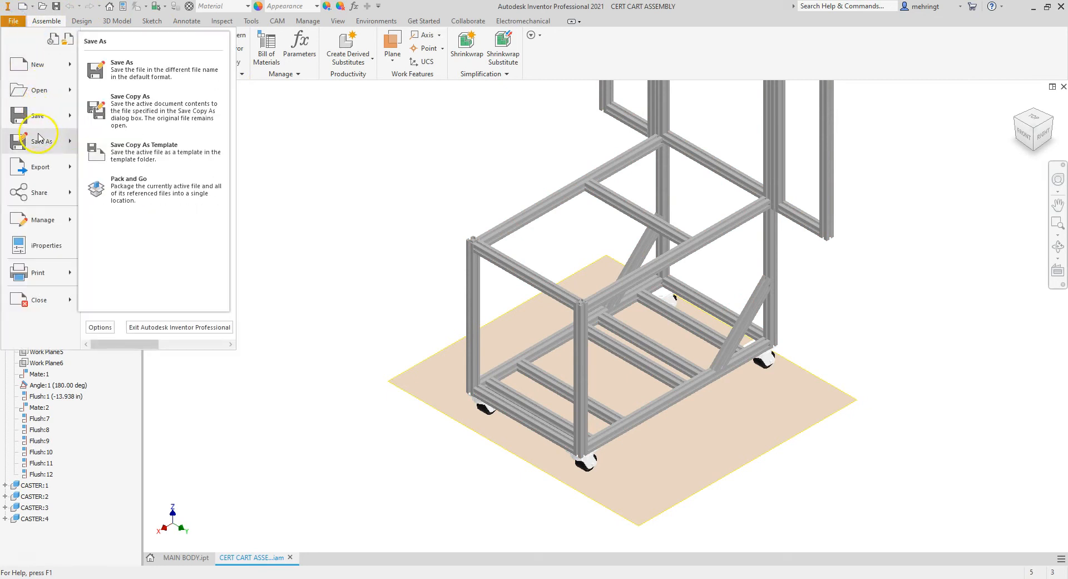
left_click(160, 117)
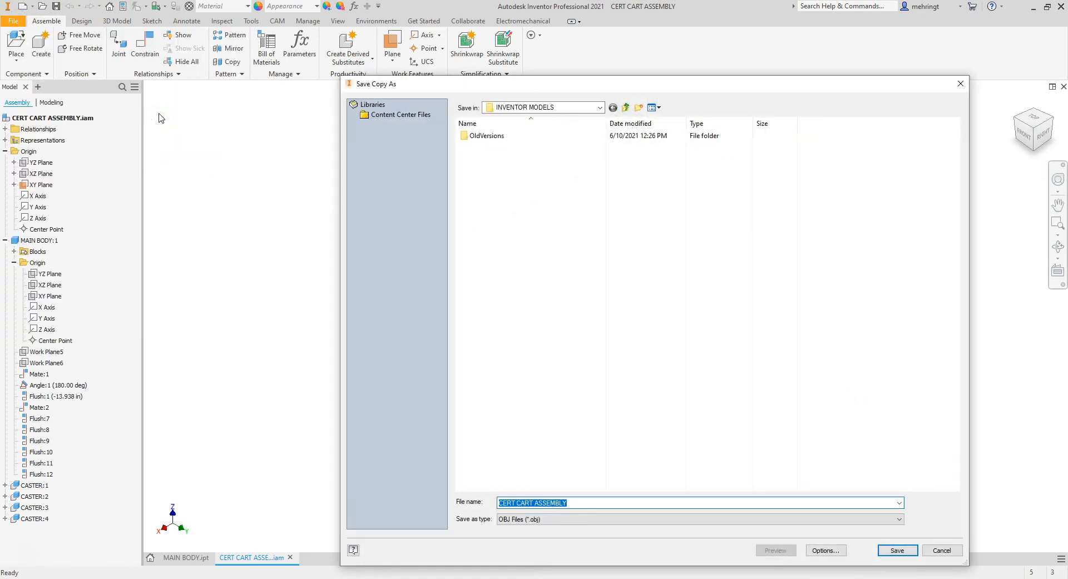
left_click(625, 108)
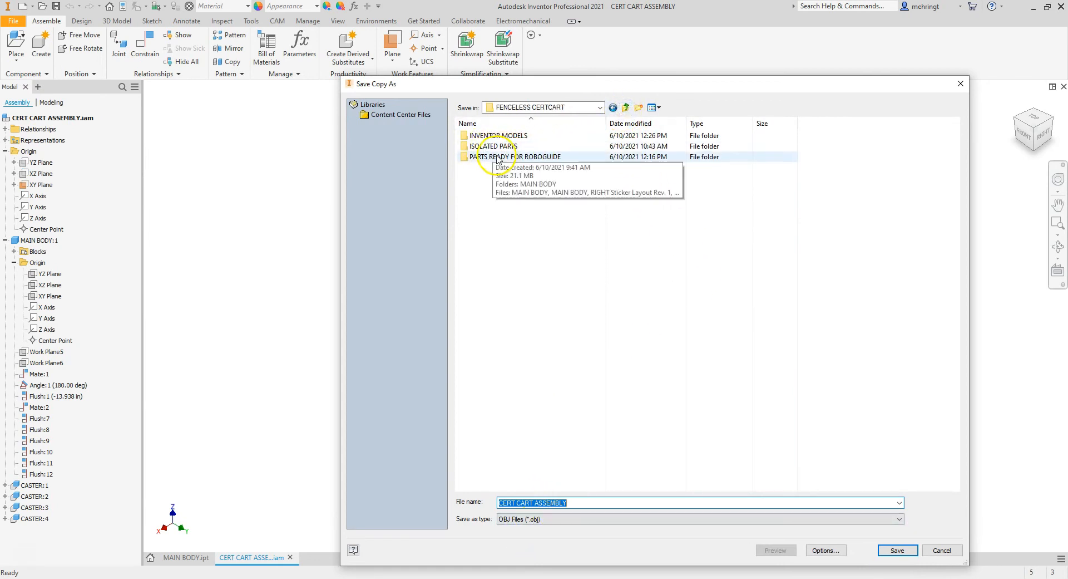
double_click(527, 157)
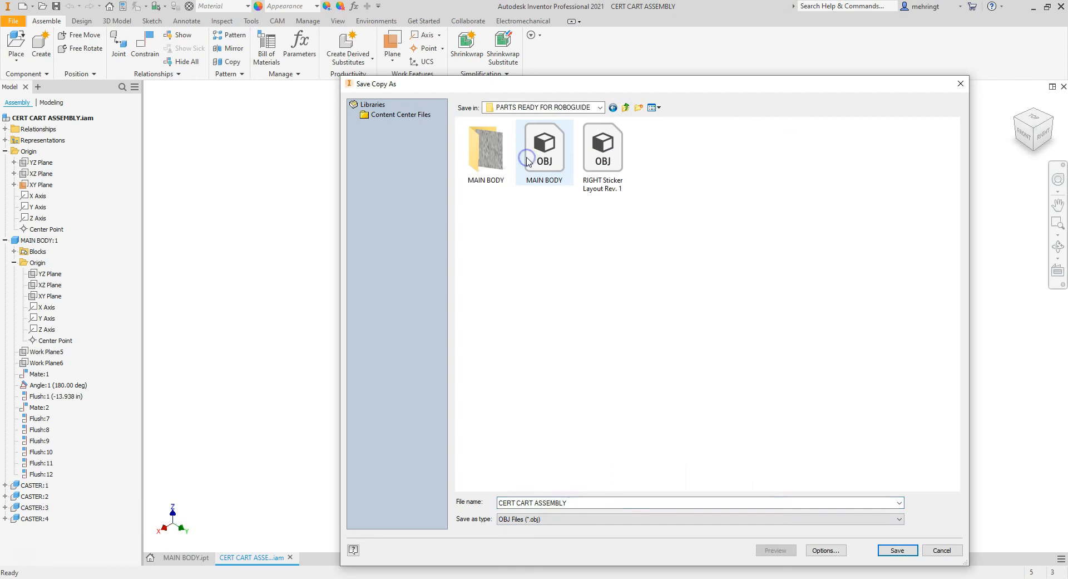
left_click(556, 503)
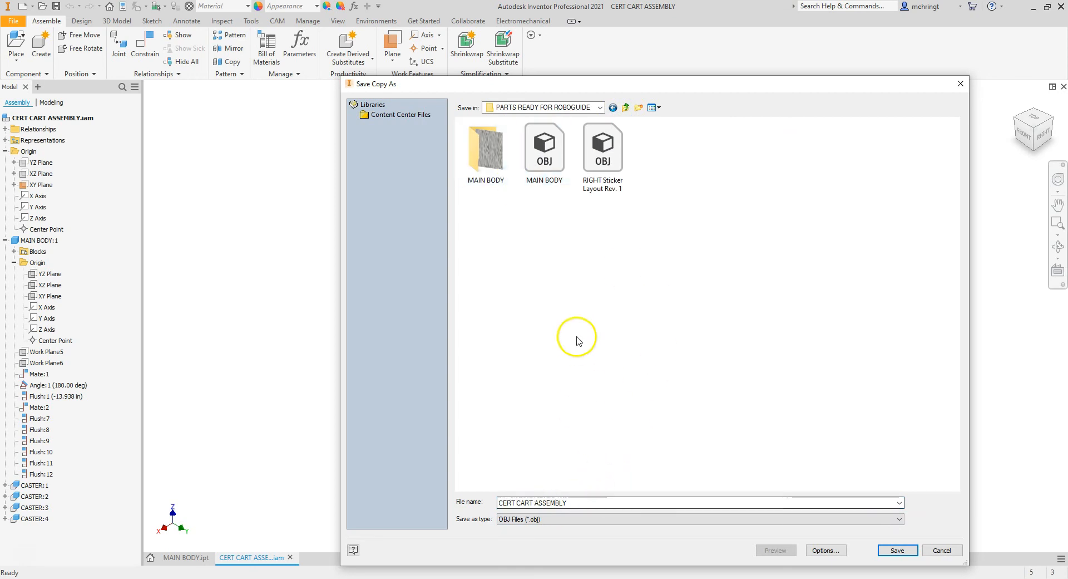
left_click(544, 170)
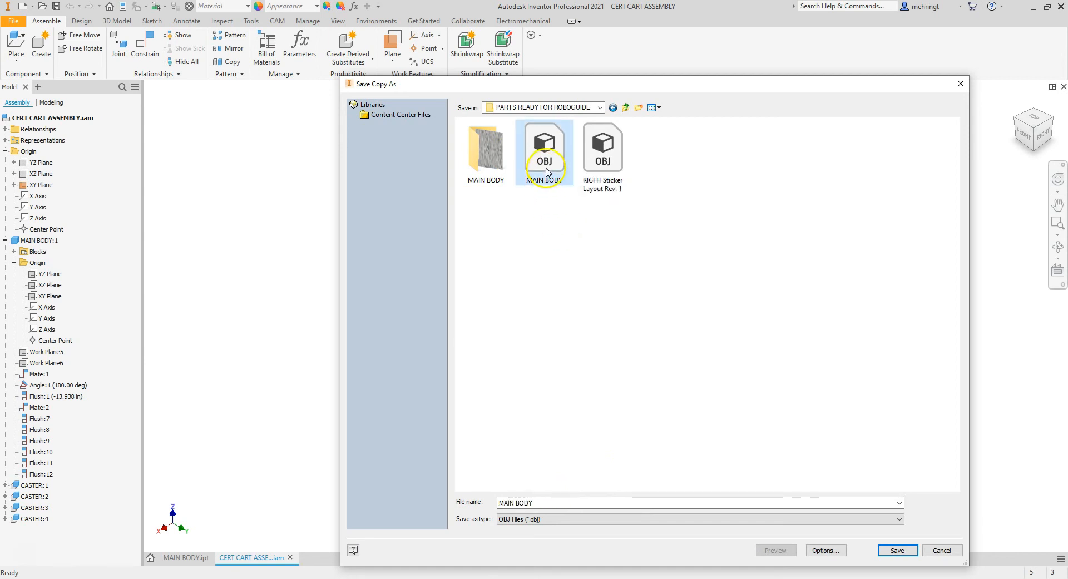
left_click(896, 551)
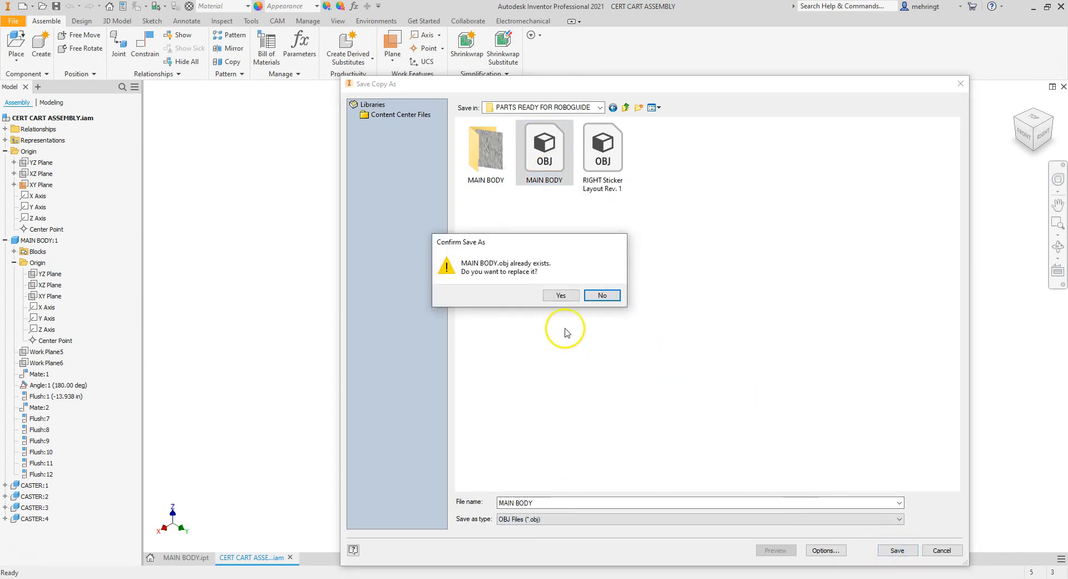
left_click(561, 296)
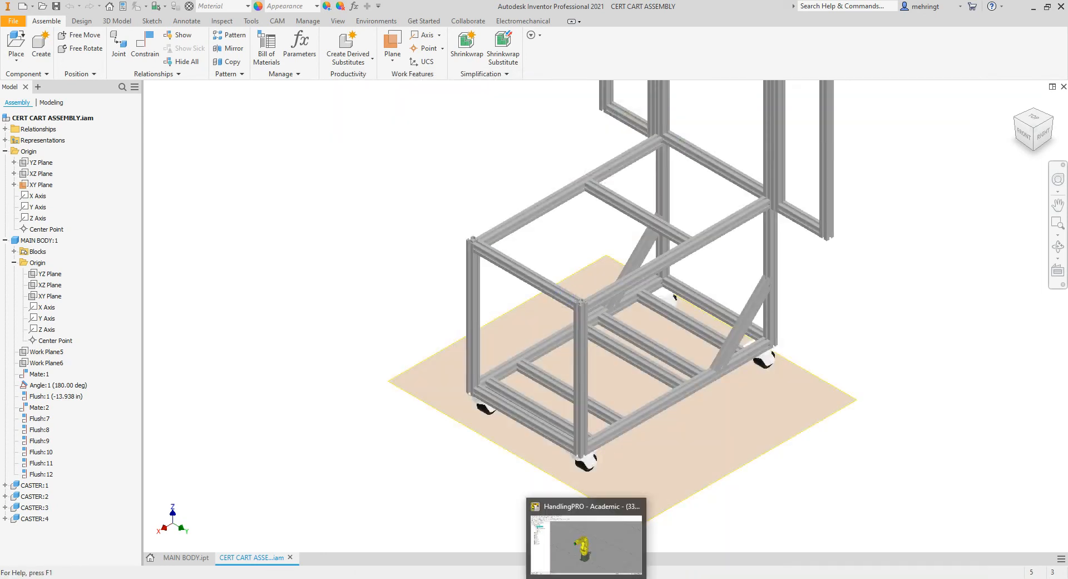
- Switch to ROBOGUIDE and add the MAIN BODY OBJ file to the cell as an obstacle from a single CAD file
left_click(588, 578)
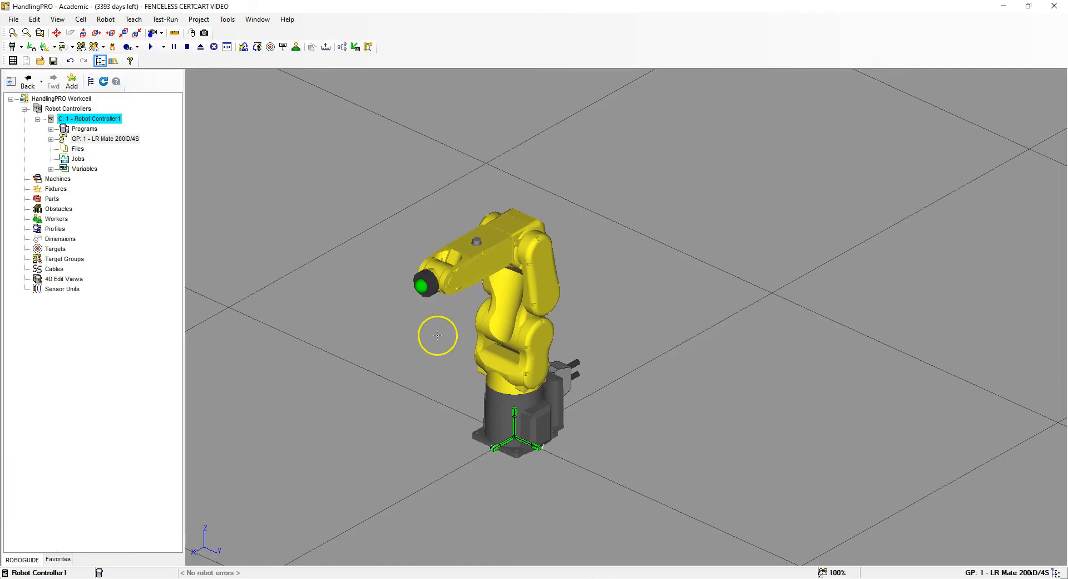
left_click(106, 19)
left_click(106, 19)
left_click(80, 19)
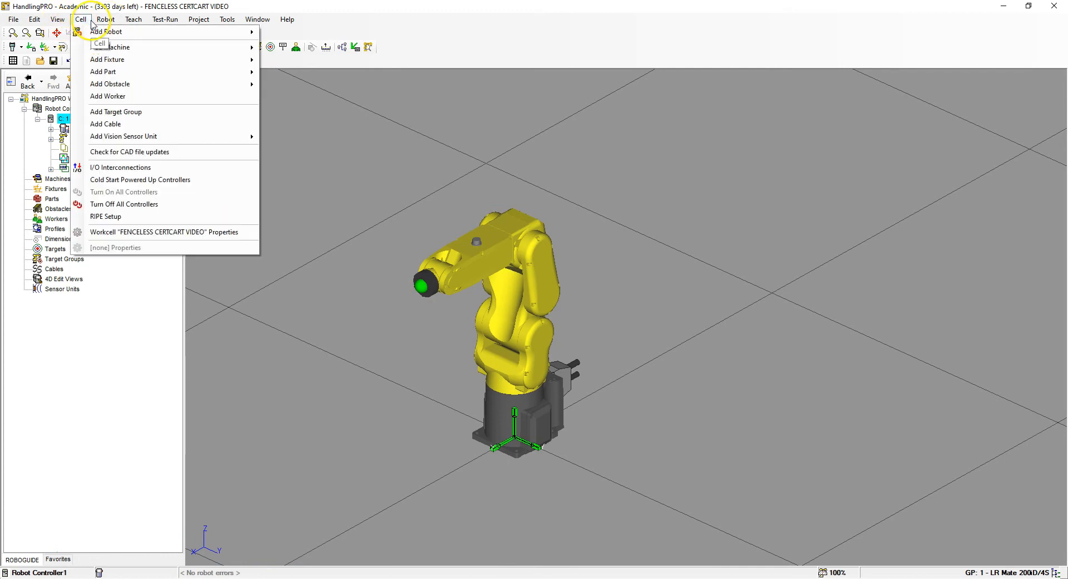
left_click(124, 84)
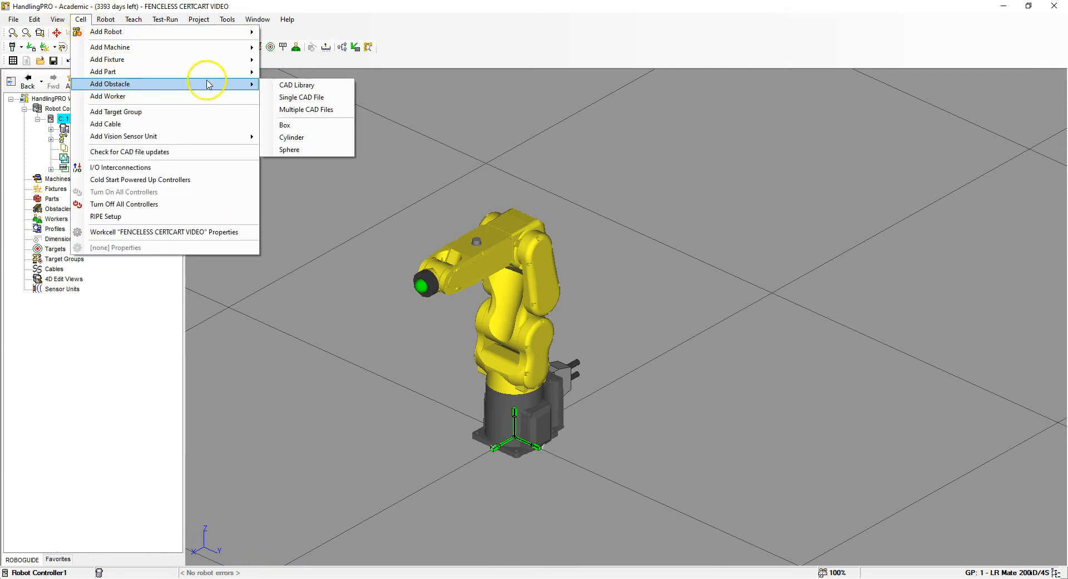
left_click(300, 97)
left_click(220, 128)
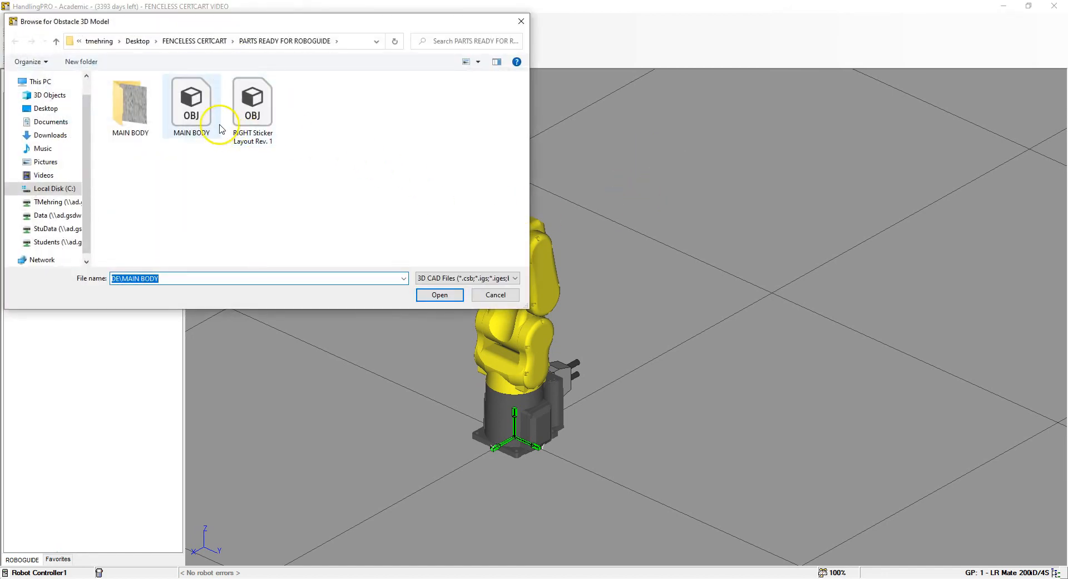
left_click(439, 294)
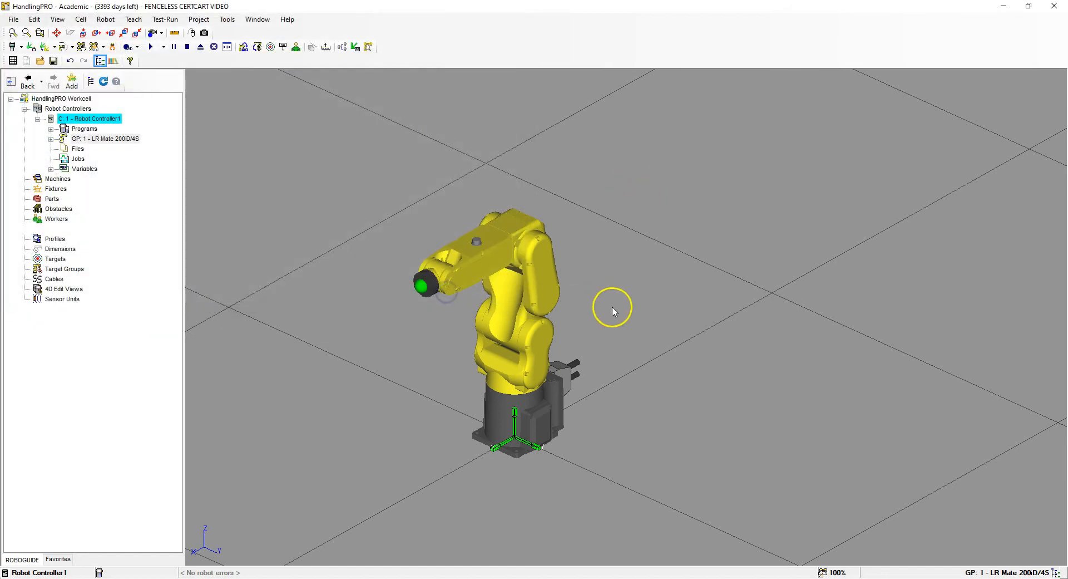
- Set the MAIN BODY obstacle's X, Y and Z location to 0 mm and apply it
scroll(616, 293, "up", 2)
scroll(512, 305, "up", 4)
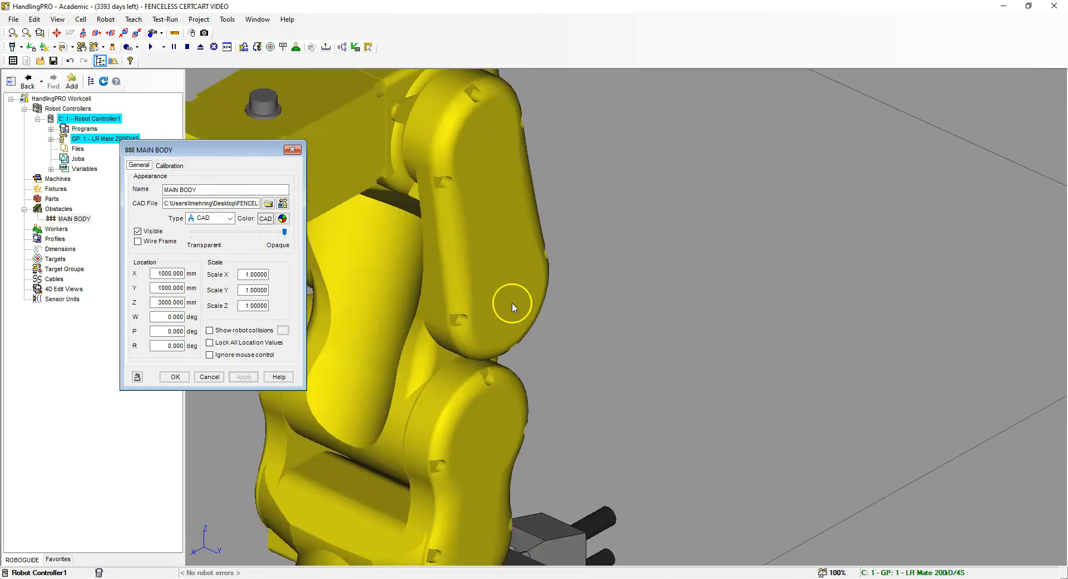
scroll(512, 305, "down", 6)
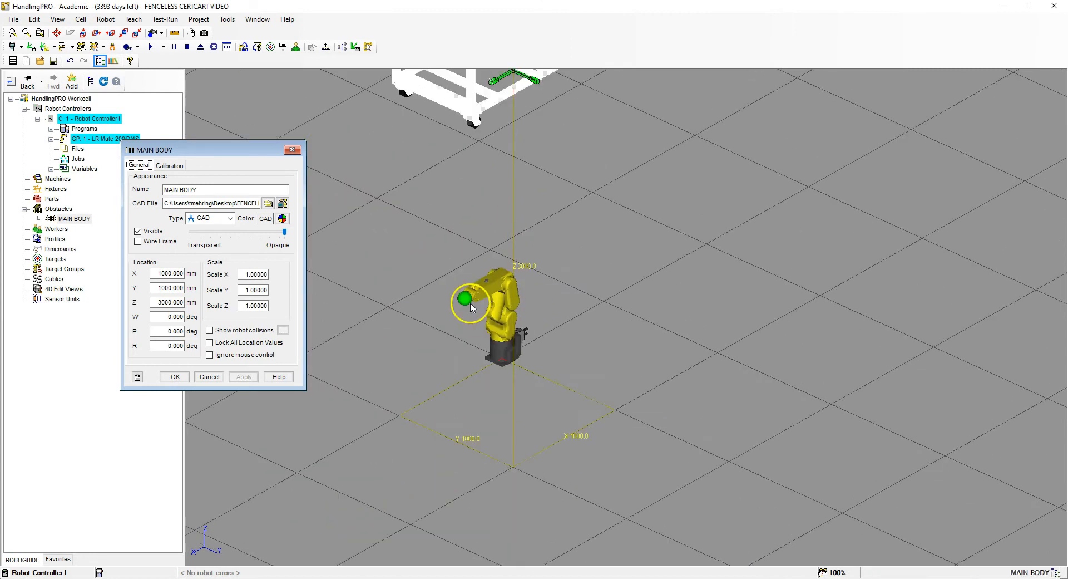
double_click(157, 273)
type("00")
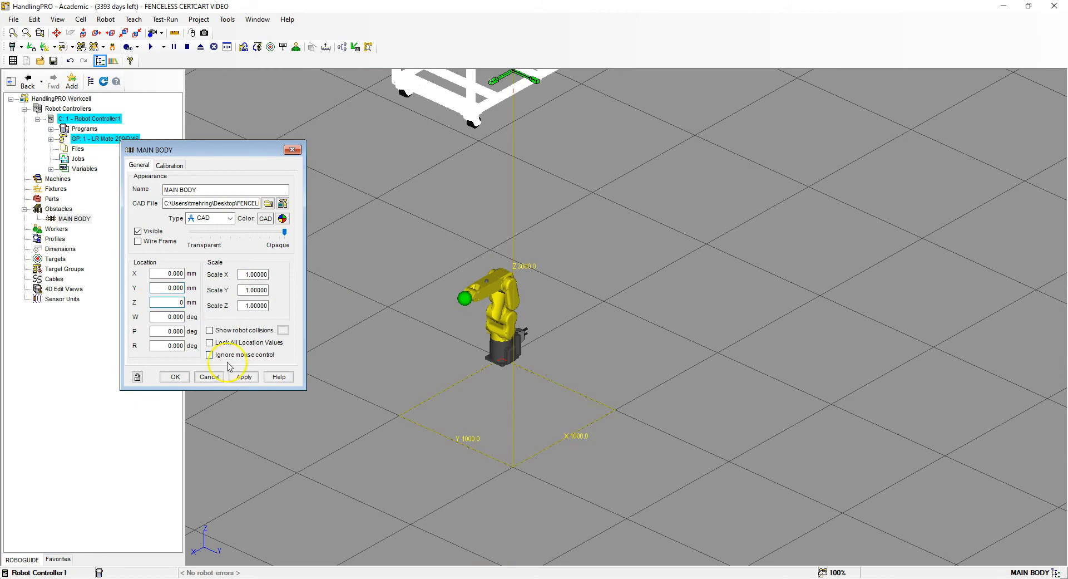
left_click(240, 377)
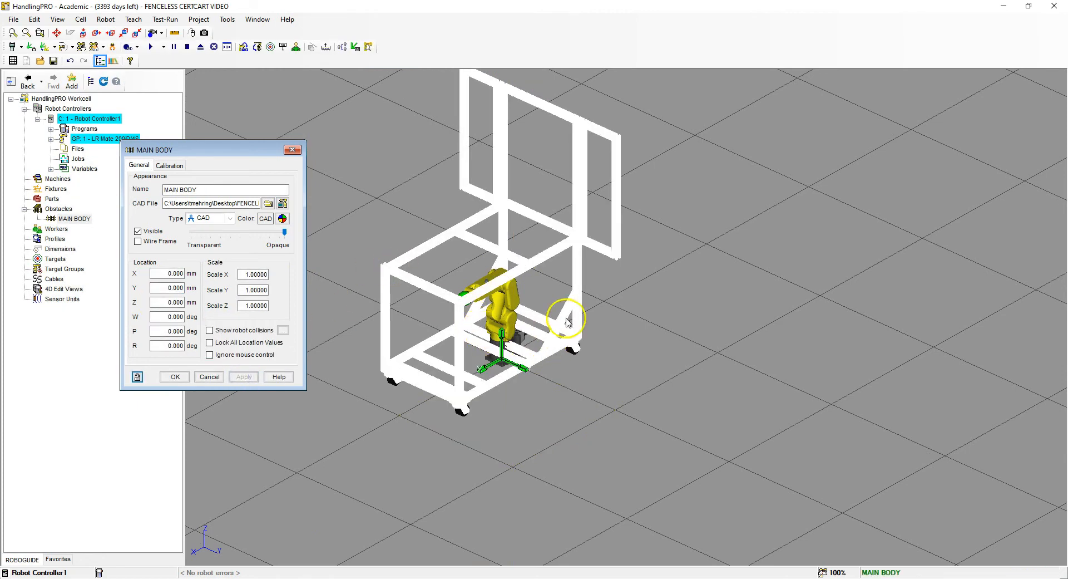
- Inspect the cart's orientation and casters around the robot, and close the obstacle's properties
mouse_move(629, 328)
right_mouse_down()
mouse_move(551, 301)
mouse_move(675, 309)
mouse_move(632, 322)
right_mouse_up()
left_click(544, 325)
left_click(164, 274)
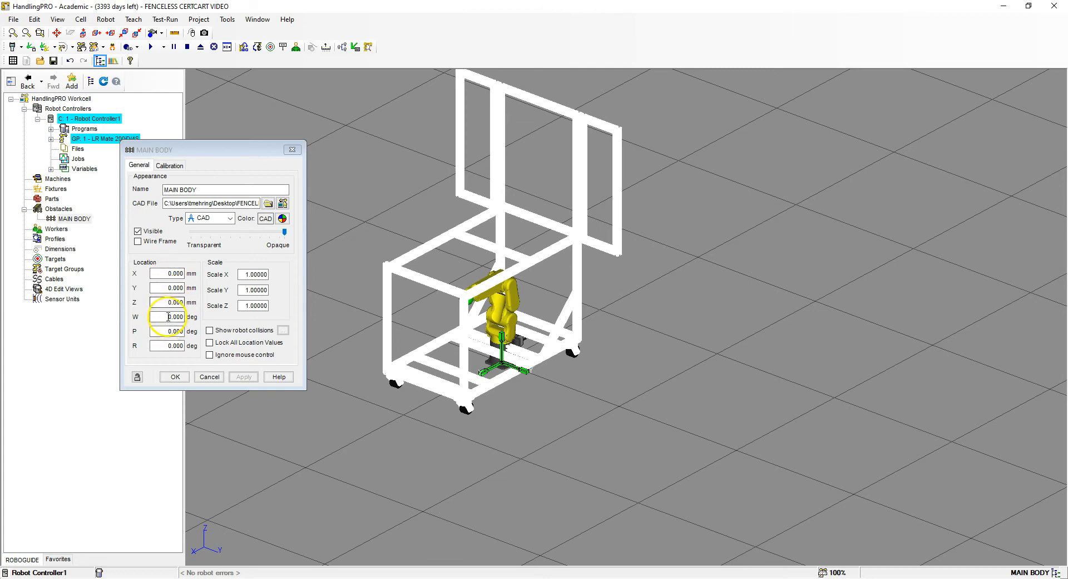
mouse_move(406, 336)
right_mouse_down()
mouse_move(423, 333)
mouse_move(404, 334)
right_mouse_up()
scroll(502, 327, "up", 2)
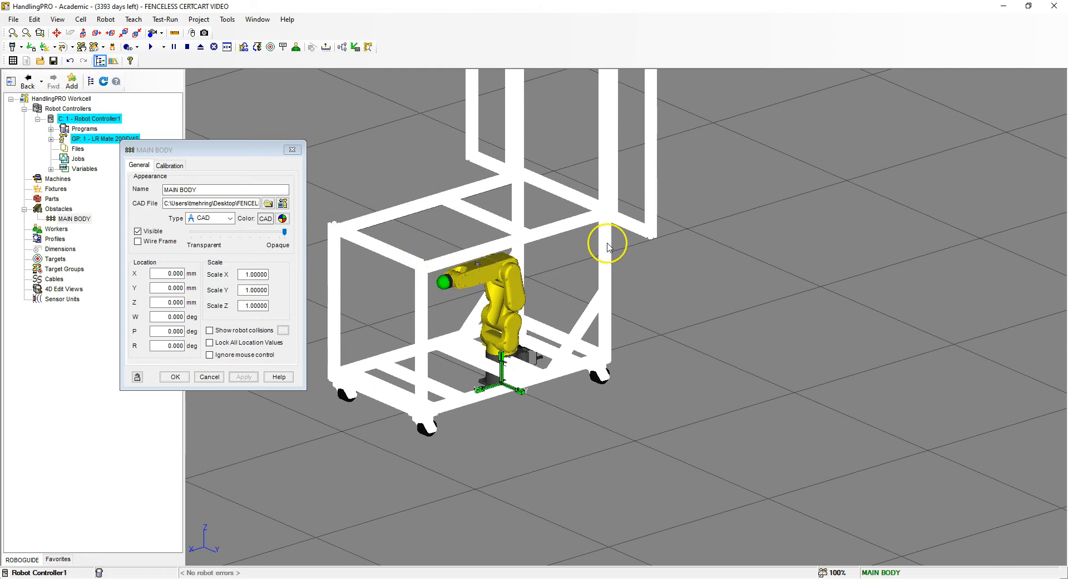
left_click(176, 377)
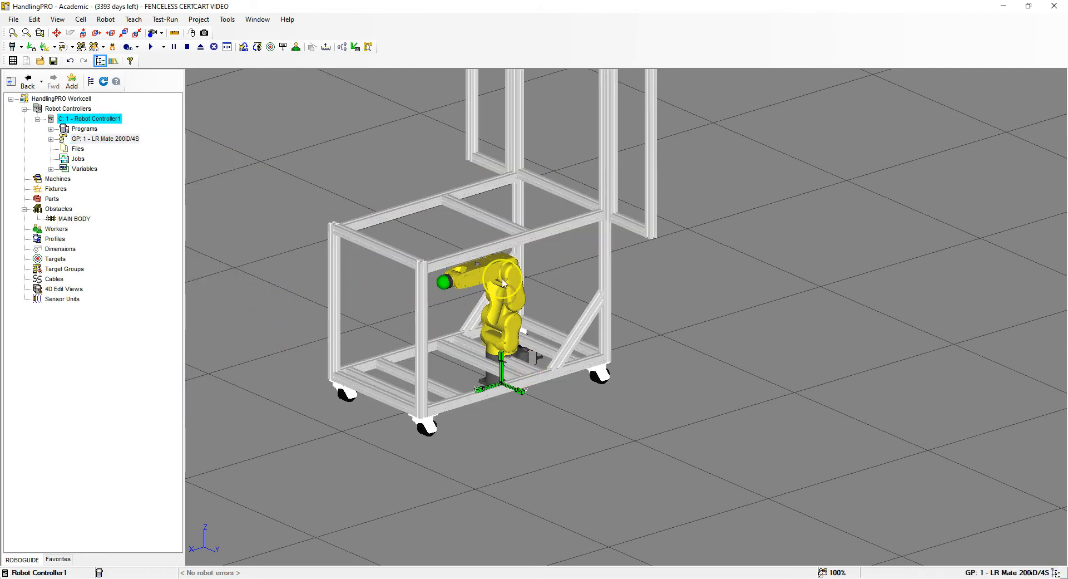
scroll(526, 323, "up", 1)
scroll(529, 320, "down", 3)
scroll(519, 238, "up", 1)
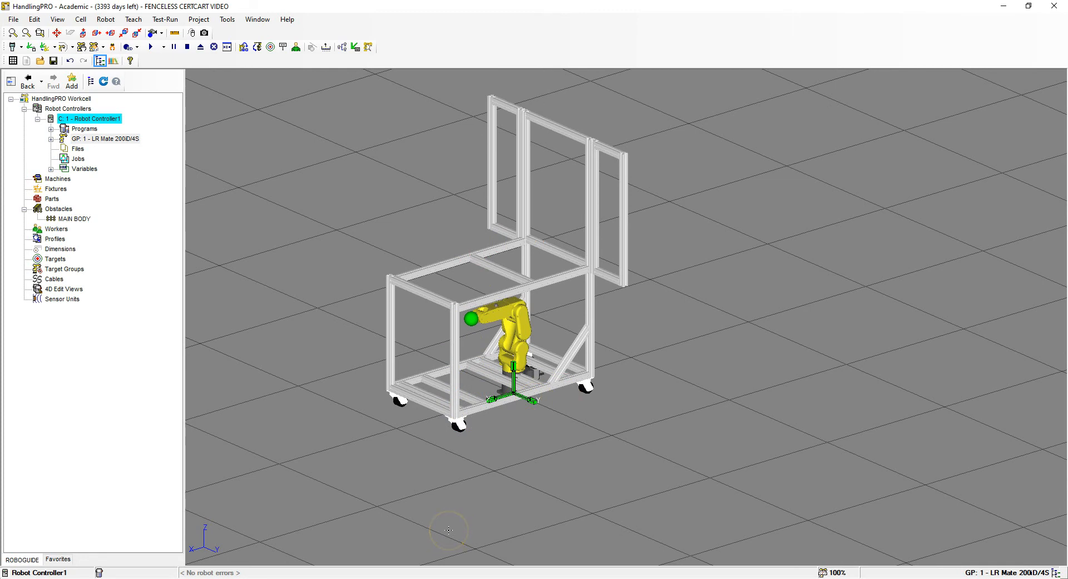
- Switch to Inventor and place one TOP component from the INVENTOR MODELS folder in the assembly
left_click(377, 577)
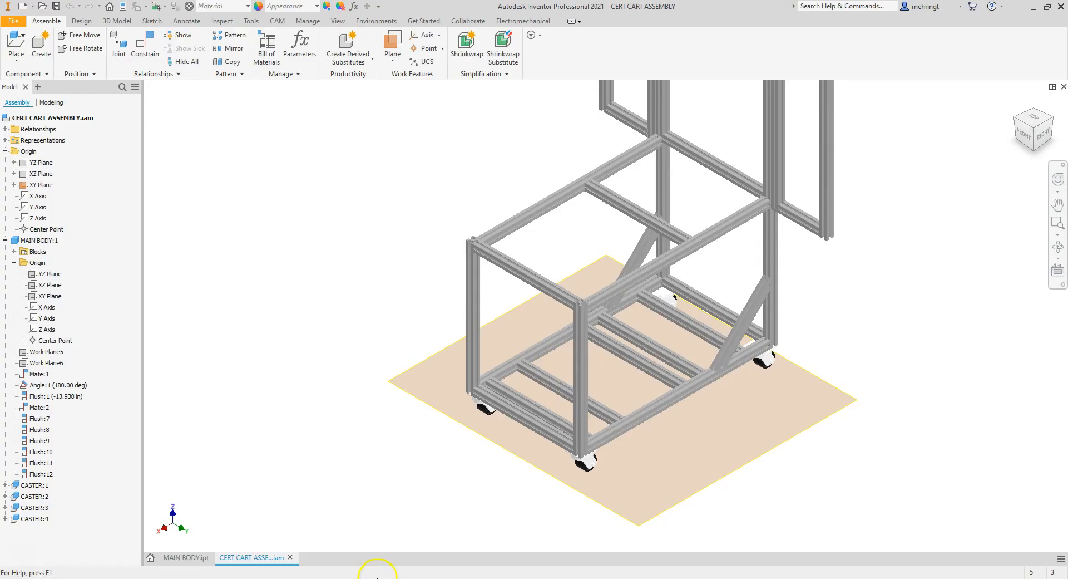
left_click(28, 39)
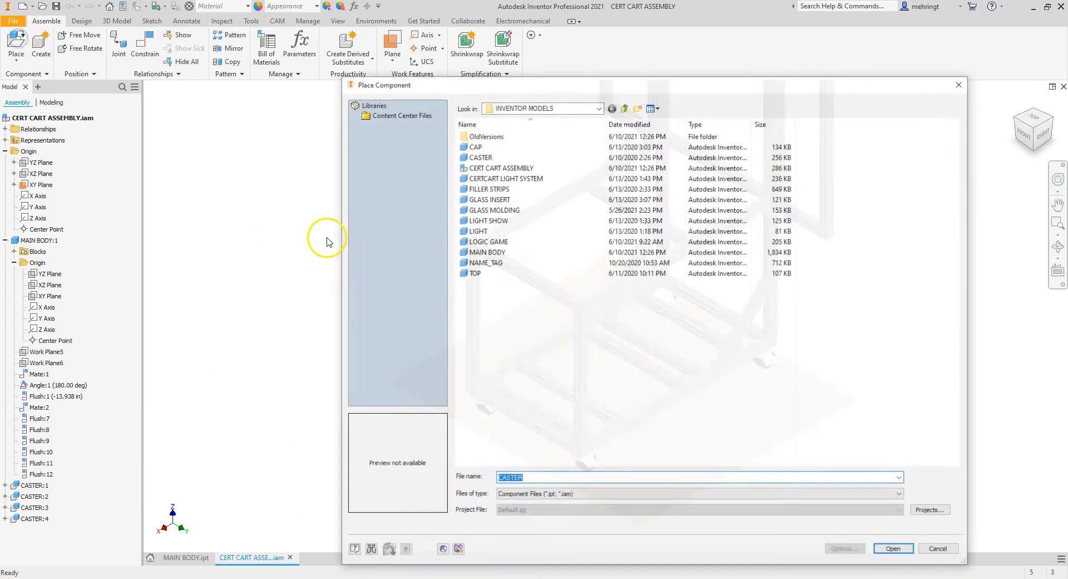
left_click(477, 273)
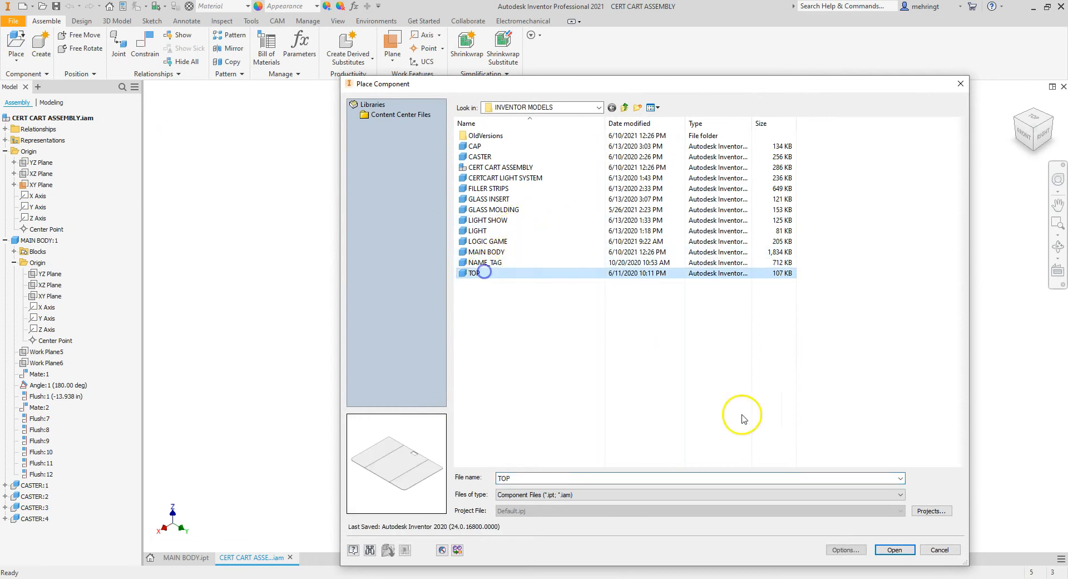
left_click(893, 549)
left_click(476, 289)
key("Escape")
- Mate the TOP panel's underside to the upper face of the cart frame, offset 0.000 in
mouse_move(997, 138)
middle_mouse_down("shift")
mouse_move(164, 126)
mouse_move(311, 132)
middle_mouse_up("shift")
left_click(145, 44)
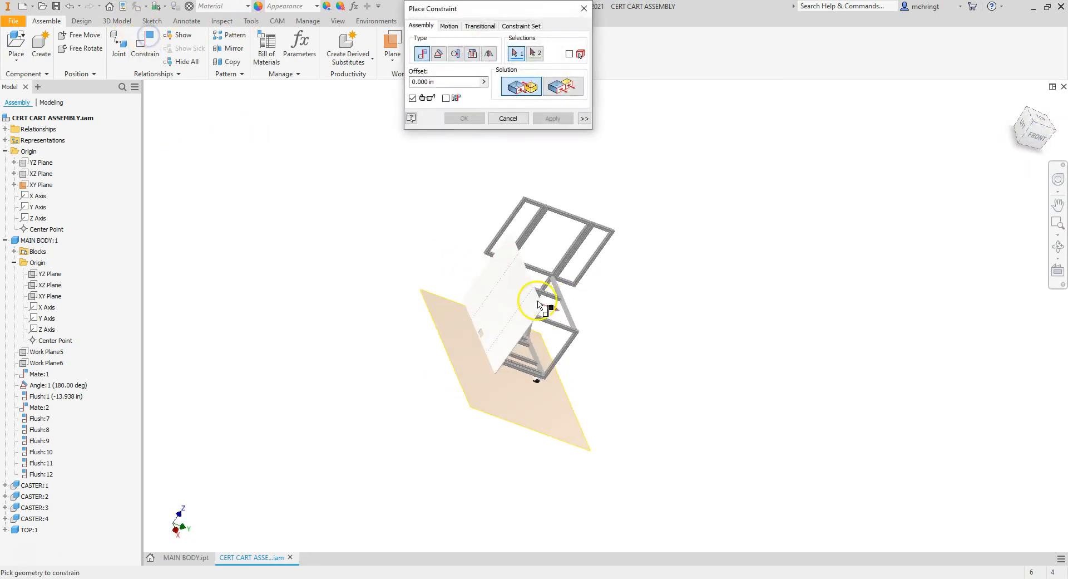
left_click(511, 295)
left_click(1047, 116)
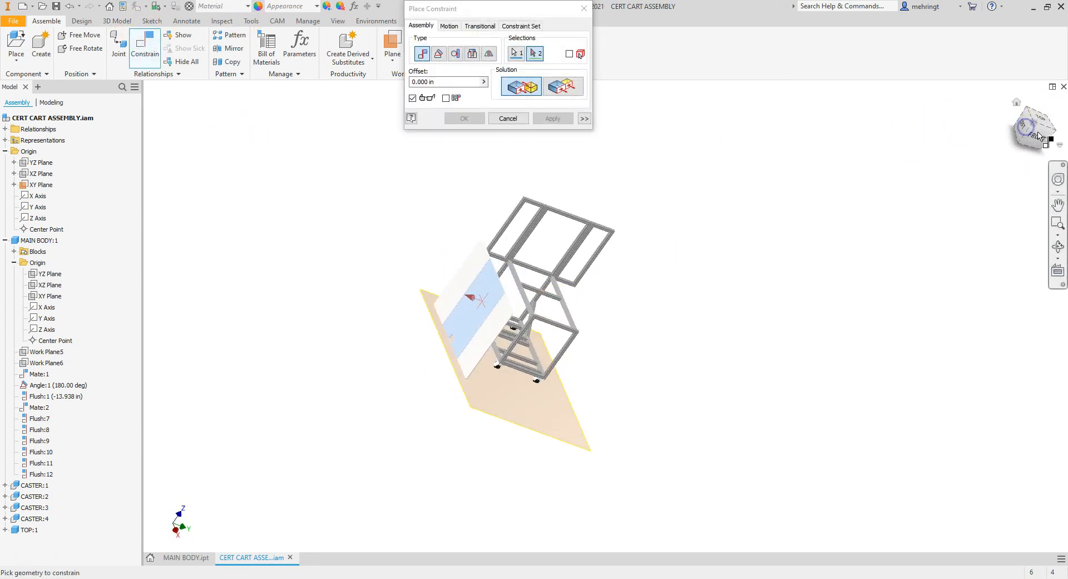
scroll(608, 287, "down", 10)
left_click(569, 286)
left_click(547, 126)
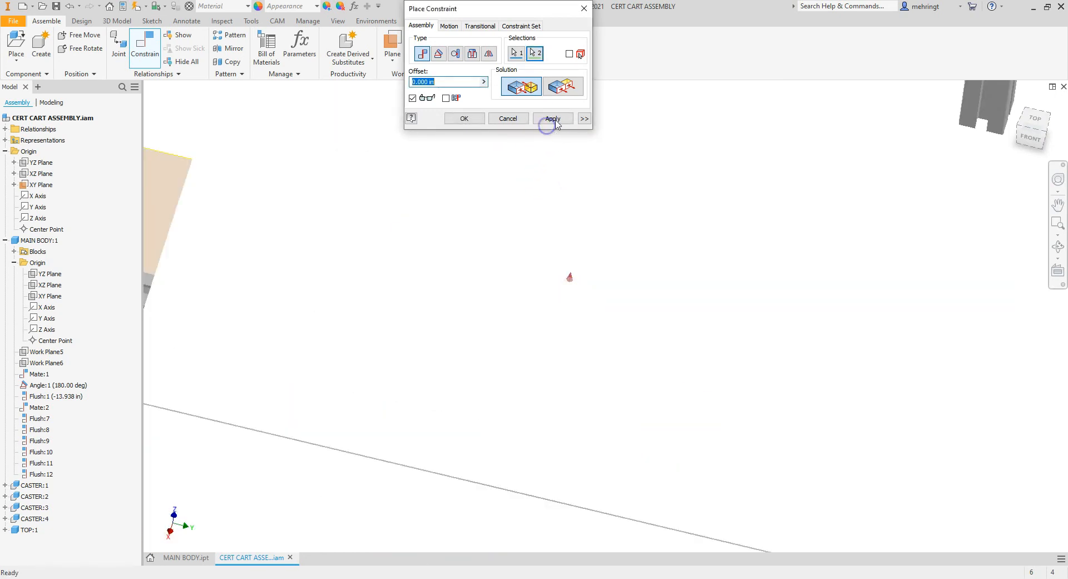
- Mate the TOP panel's rear edge face to the front face of the upright panel frame's lower rail, offset 0.000 in
scroll(585, 234, "up", 8)
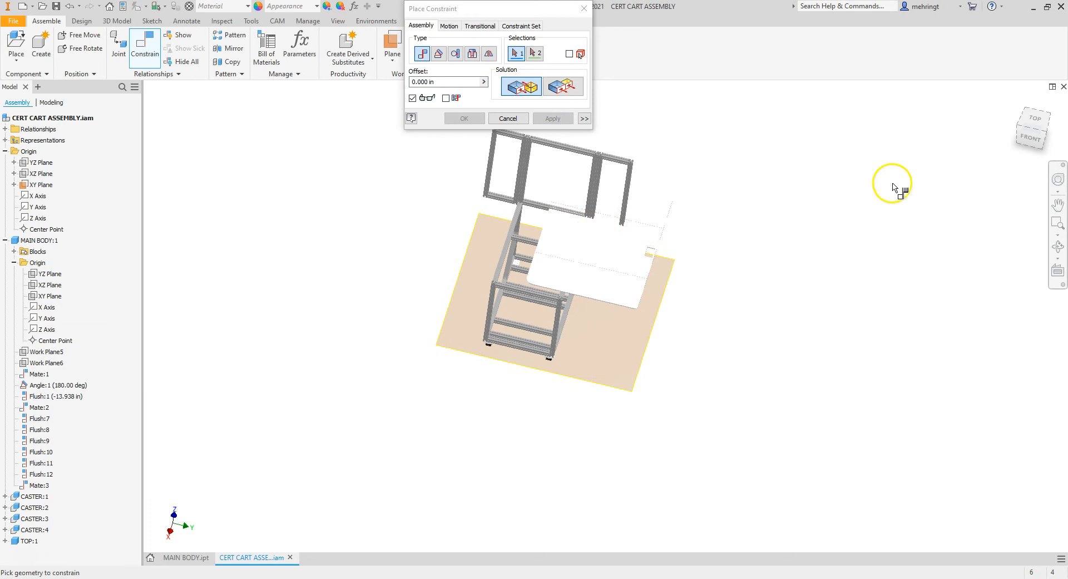
left_click_drag(1035, 118, 964, 108)
scroll(661, 233, "down", 8)
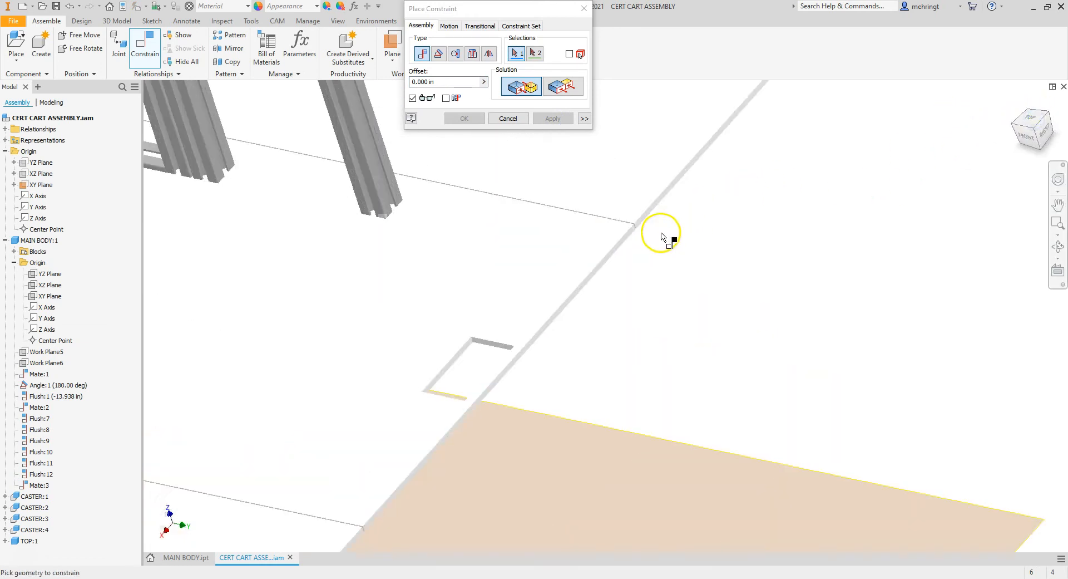
scroll(597, 244, "down", 2)
left_click(597, 242)
scroll(706, 295, "up", 6)
scroll(551, 272, "down", 8)
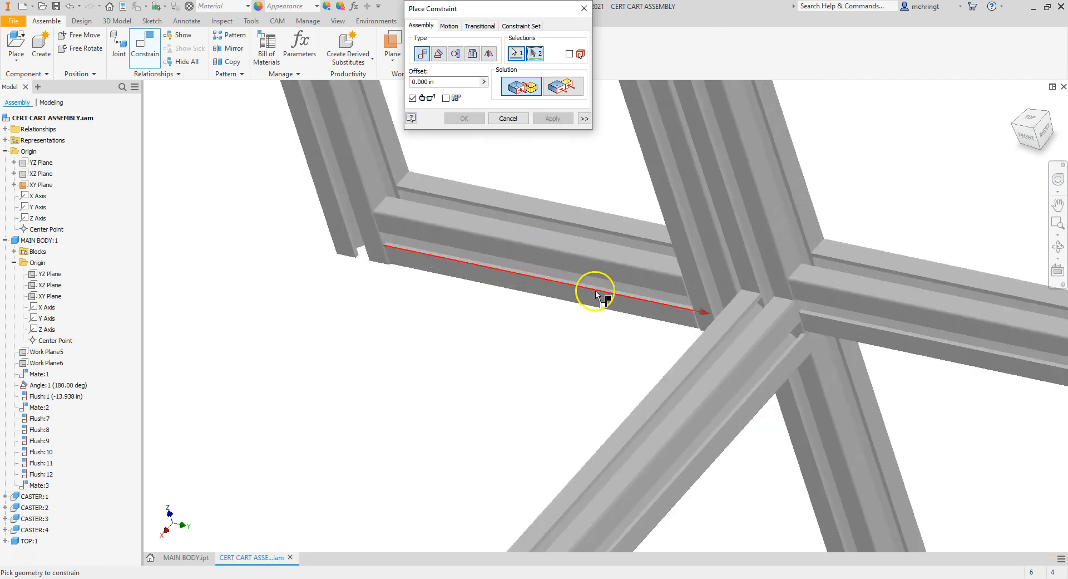
left_click(842, 301)
scroll(835, 303, "up", 5)
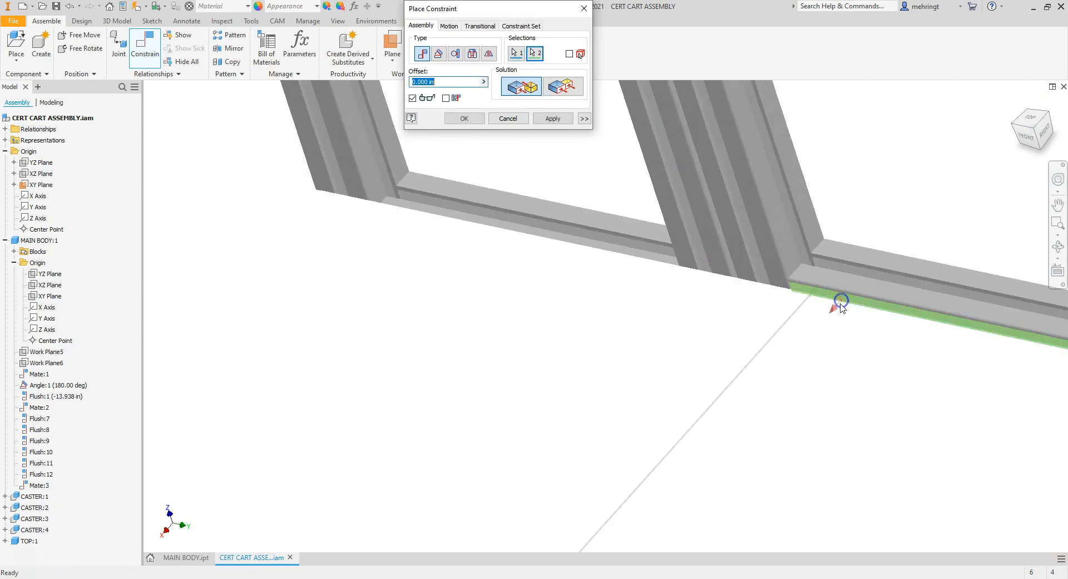
left_click(553, 121)
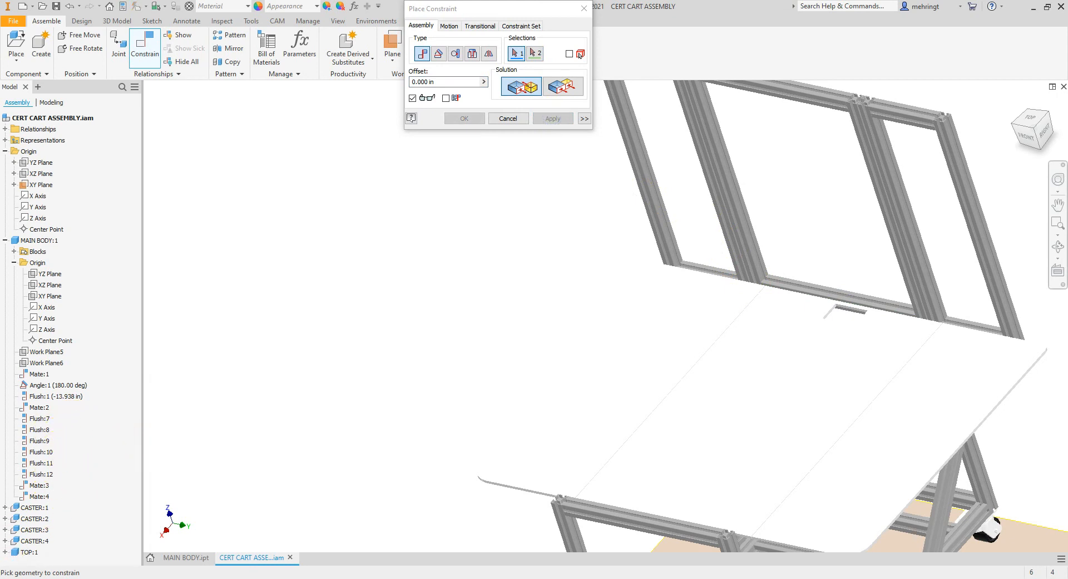
- Center the TOP panel by making its YZ plane flush with the assembly's XZ plane, offset 0.000 in
left_click(4, 552)
left_click(14, 473)
left_click(50, 485)
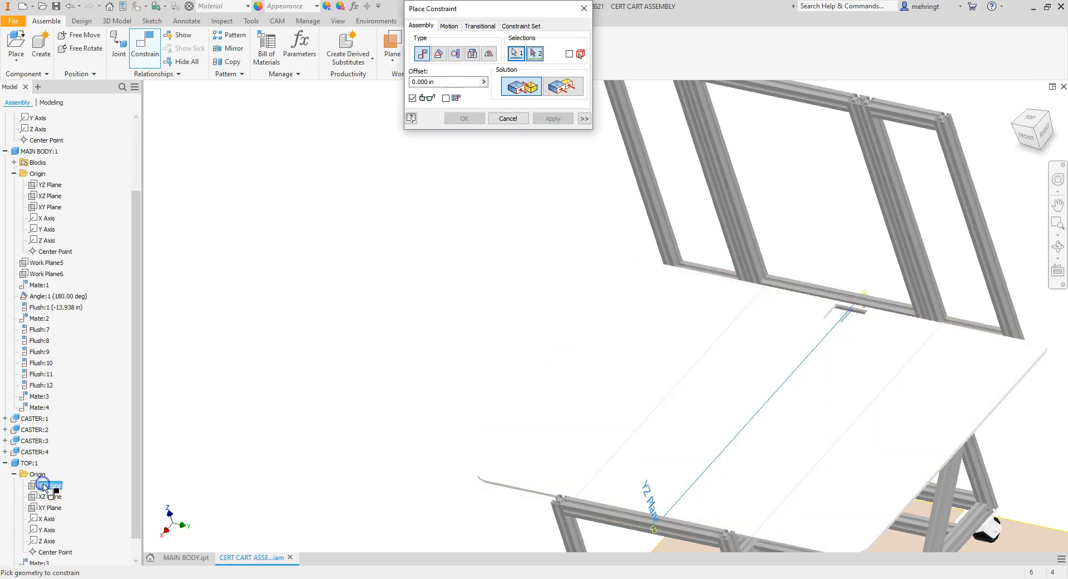
scroll(59, 302, "up", 3)
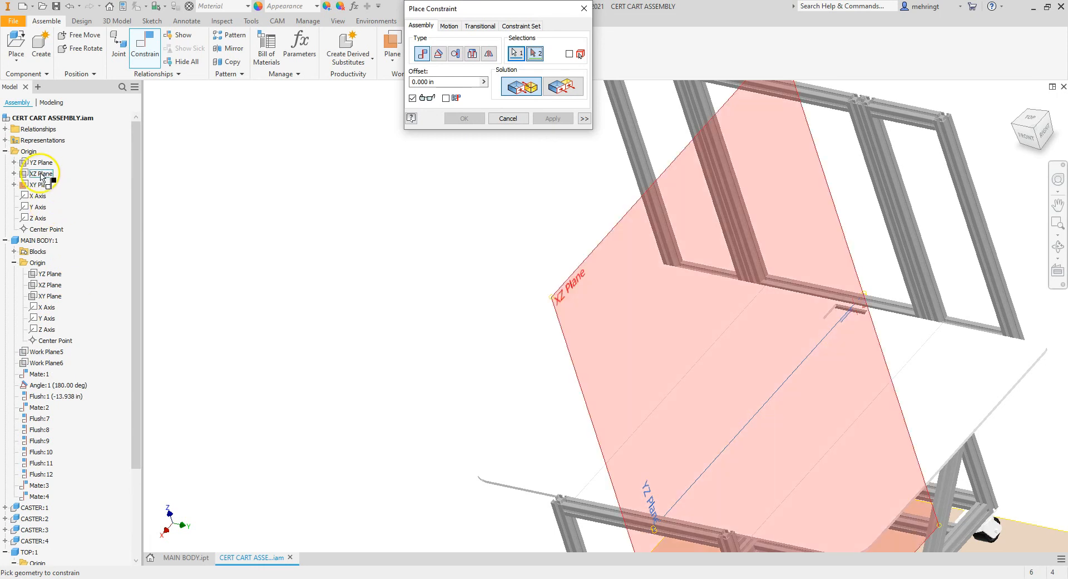
left_click(41, 173)
left_click(674, 165)
left_click(560, 90)
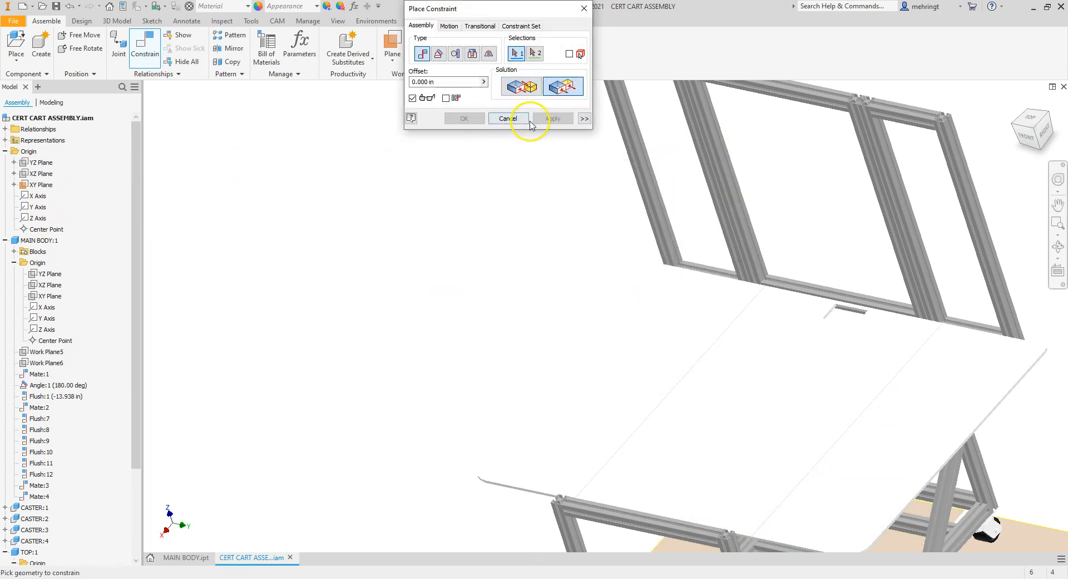
- Apply the flush constraint between TOP's YZ plane and the assembly's XZ plane, and test whether the panel can still move
scroll(50, 445, "down", 3)
left_click(44, 462)
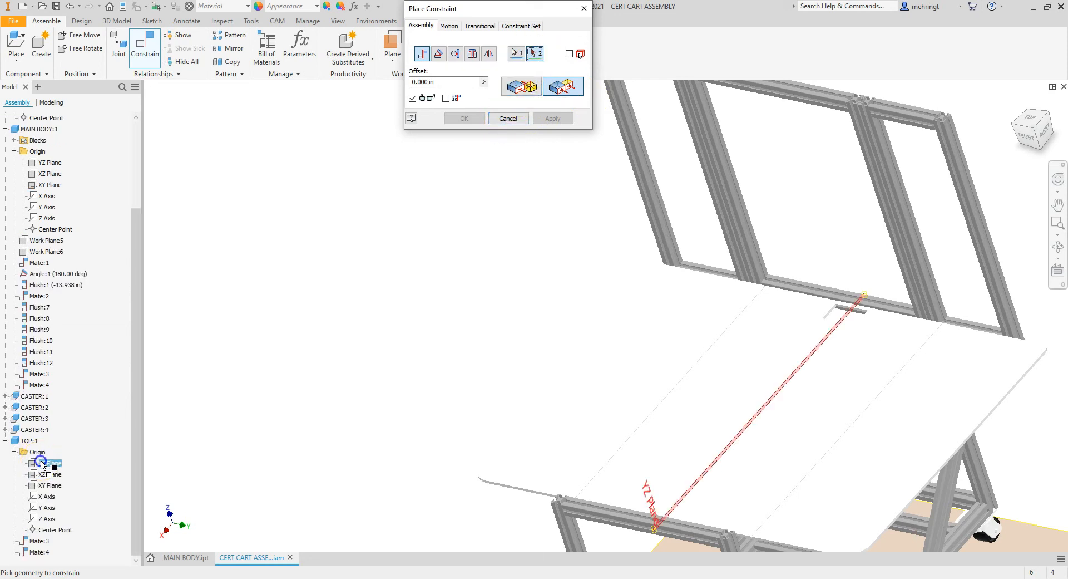
scroll(46, 182, "up", 3)
left_click(45, 182)
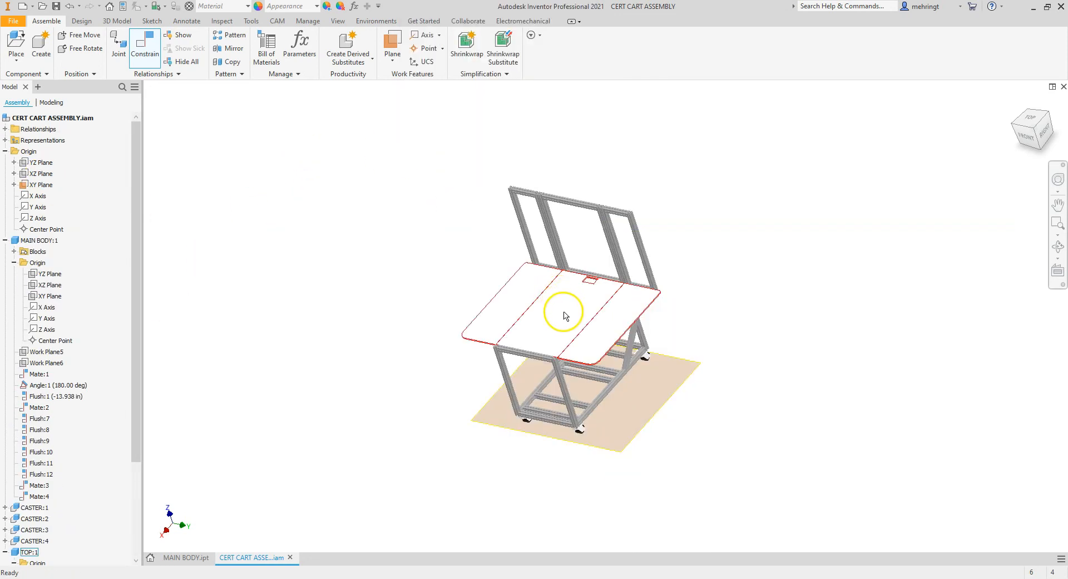
scroll(565, 316, "up", 5)
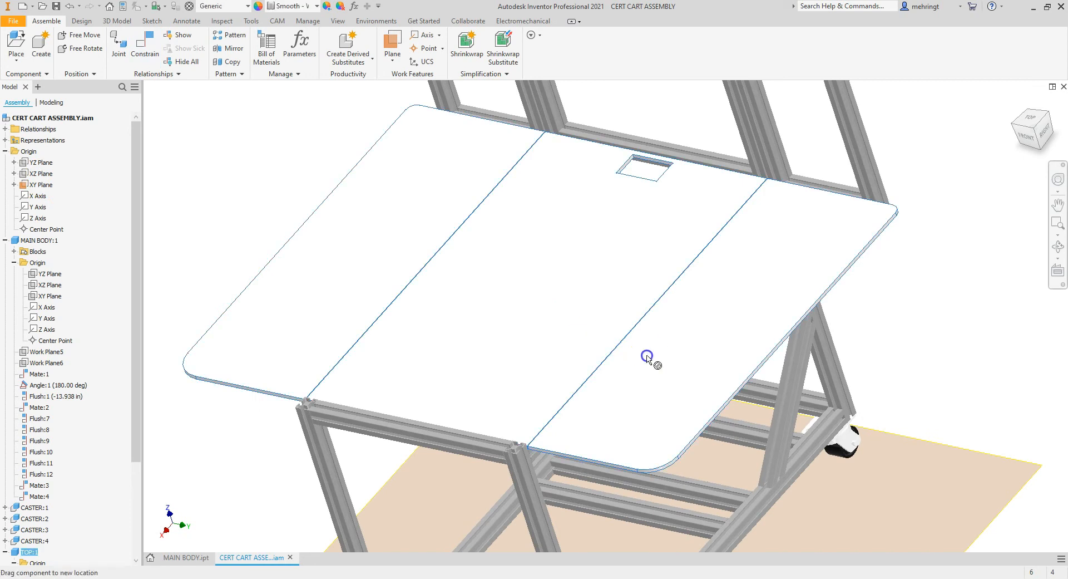
left_click_drag(658, 367, 566, 327)
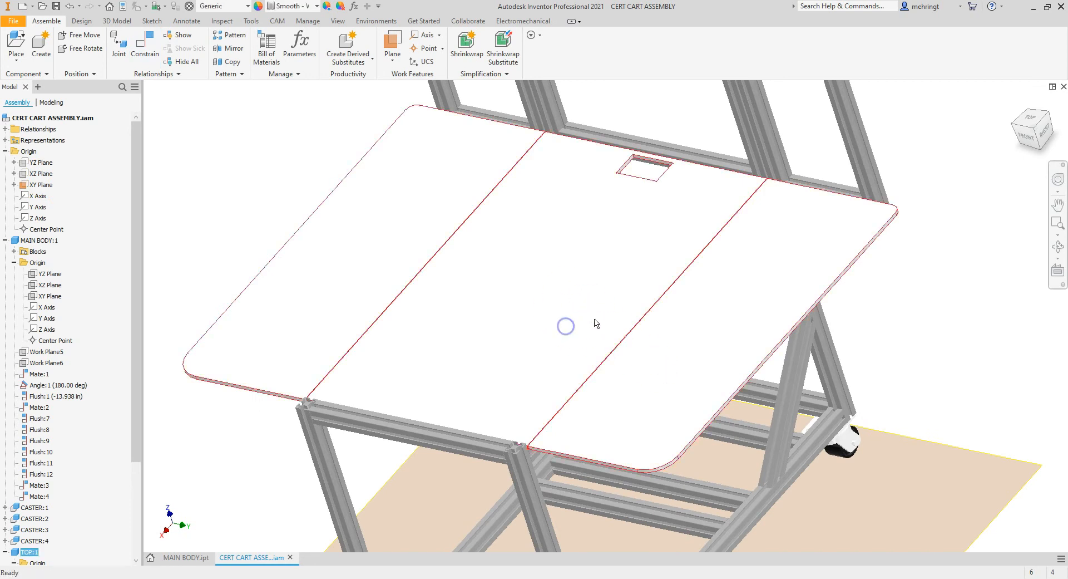
- Save the assembly and its dependents, and export an OBJ copy over MAIN BODY in the PARTS READY FOR ROBOGUIDE folder
left_click(57, 6)
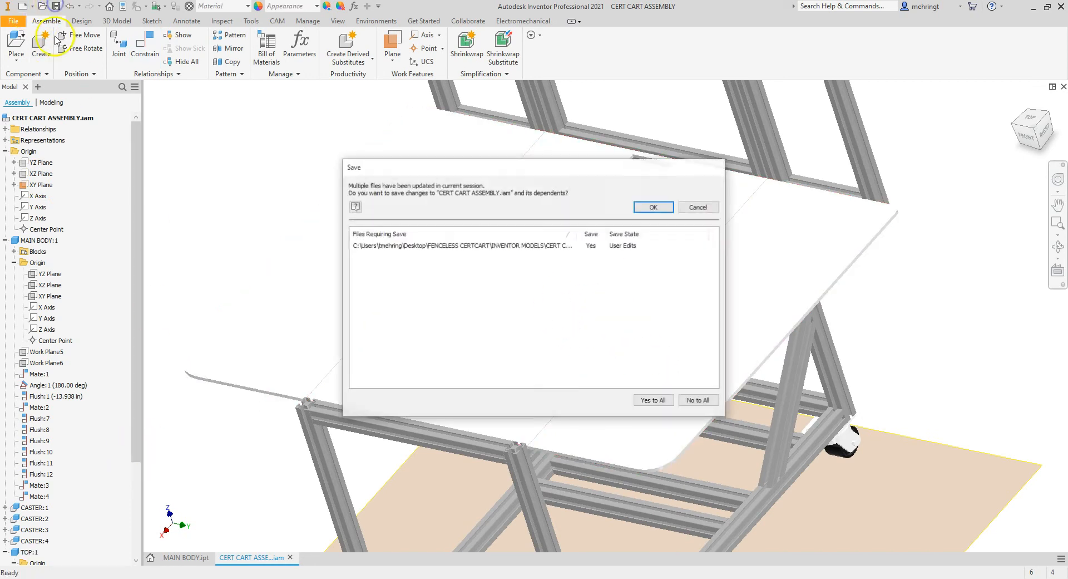
left_click(654, 207)
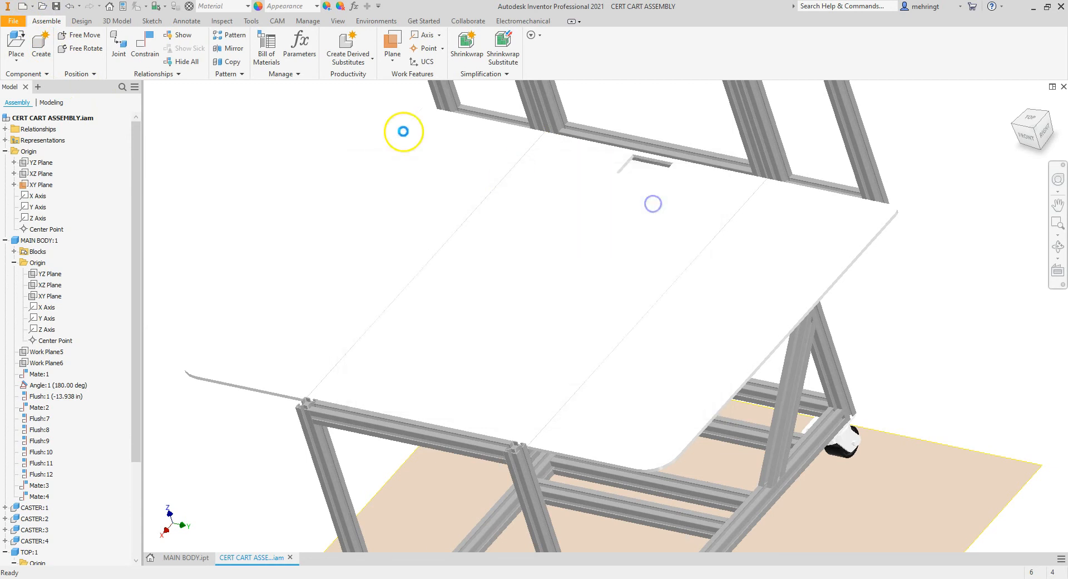
left_click(17, 24)
left_click(42, 156)
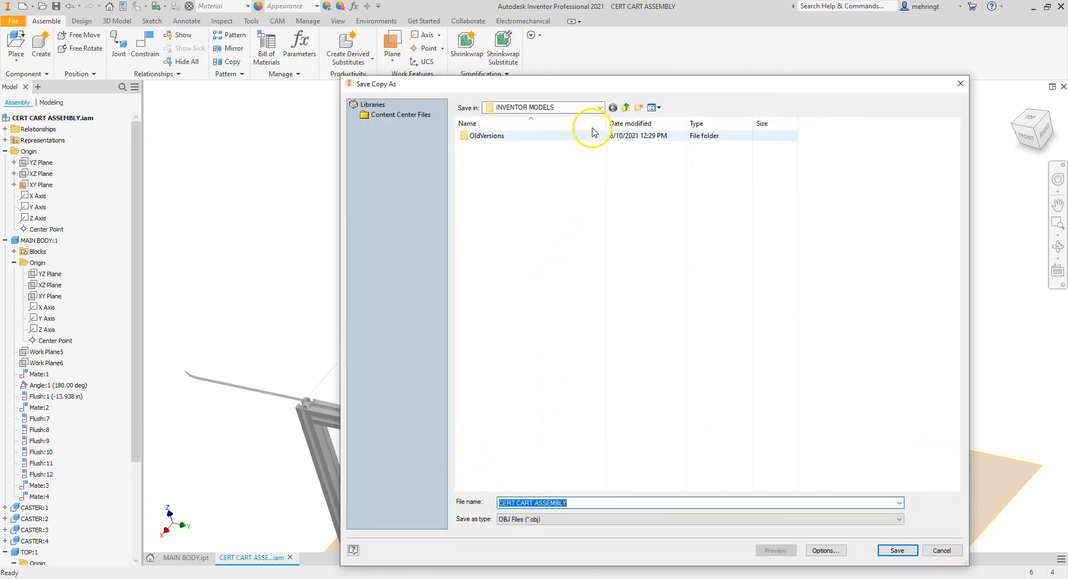
left_click(625, 107)
double_click(539, 158)
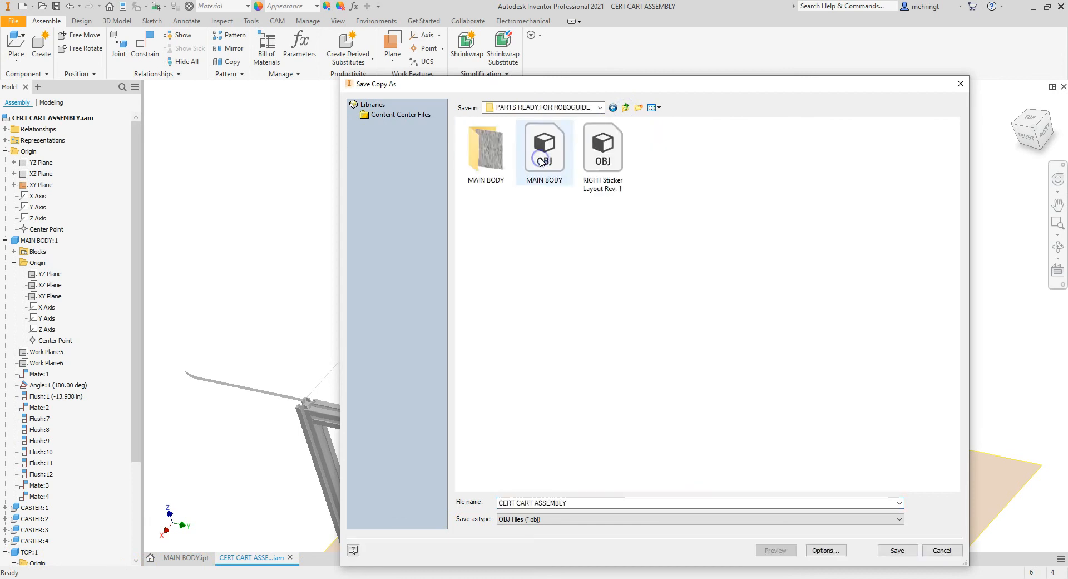
left_click(544, 159)
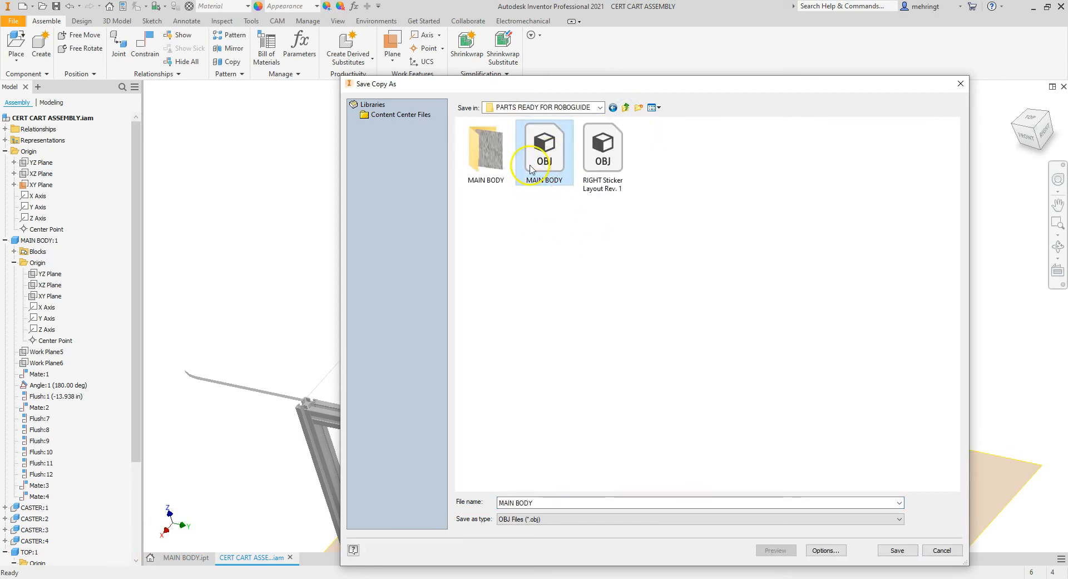
left_click(897, 550)
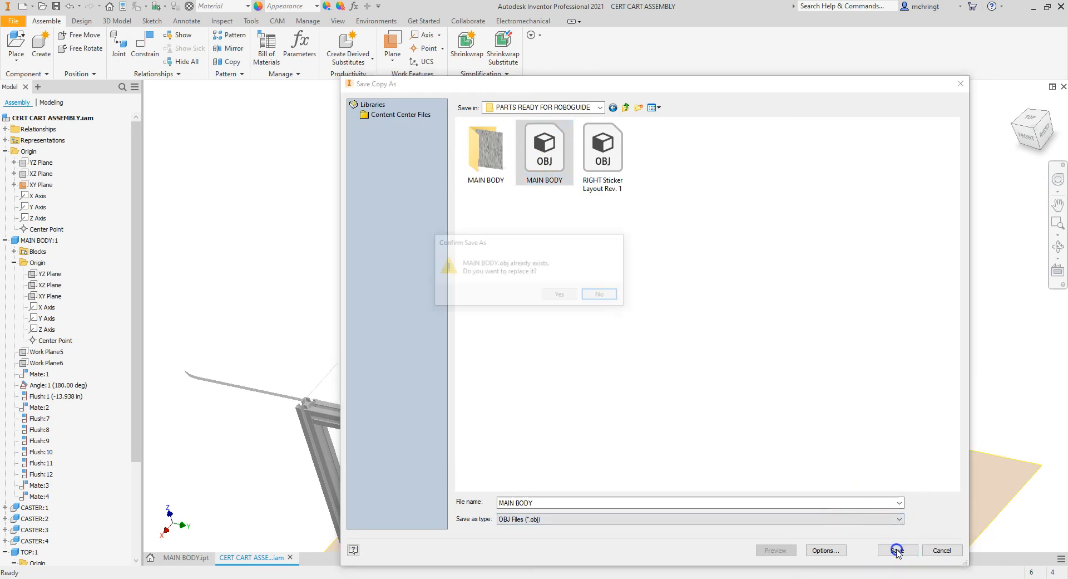
left_click(561, 296)
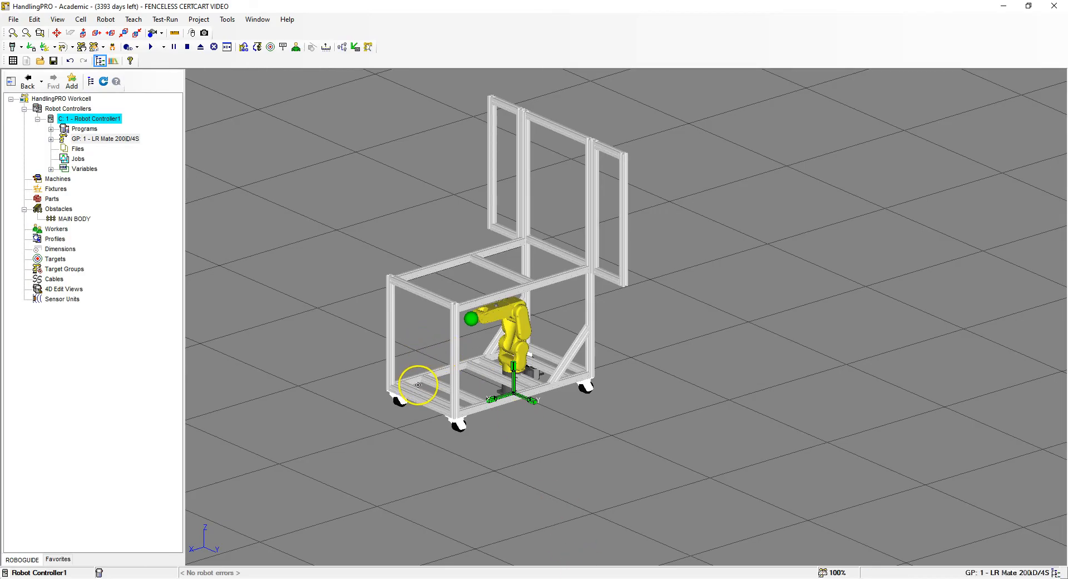
- Switch to ROBOGUIDE, refresh the MAIN BODY obstacle with the re-exported model, and briefly open the robot's properties
left_click(414, 391)
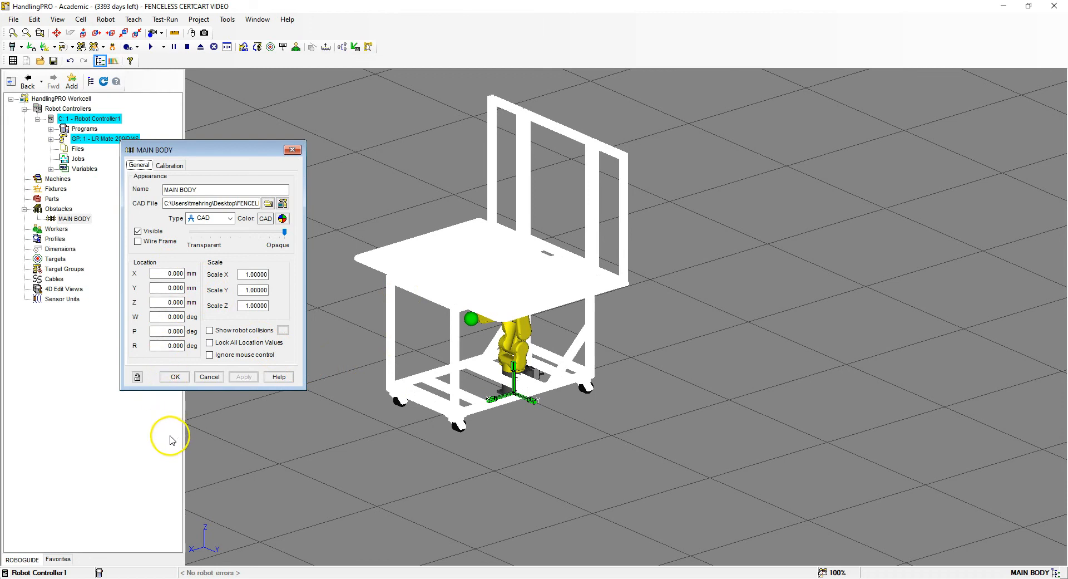
left_click(175, 376)
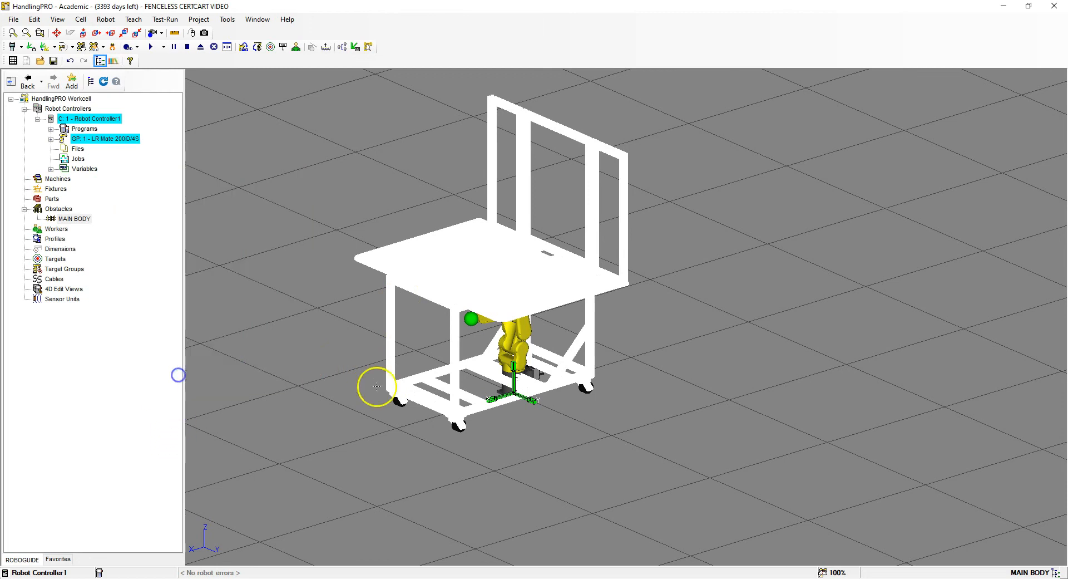
double_click(515, 351)
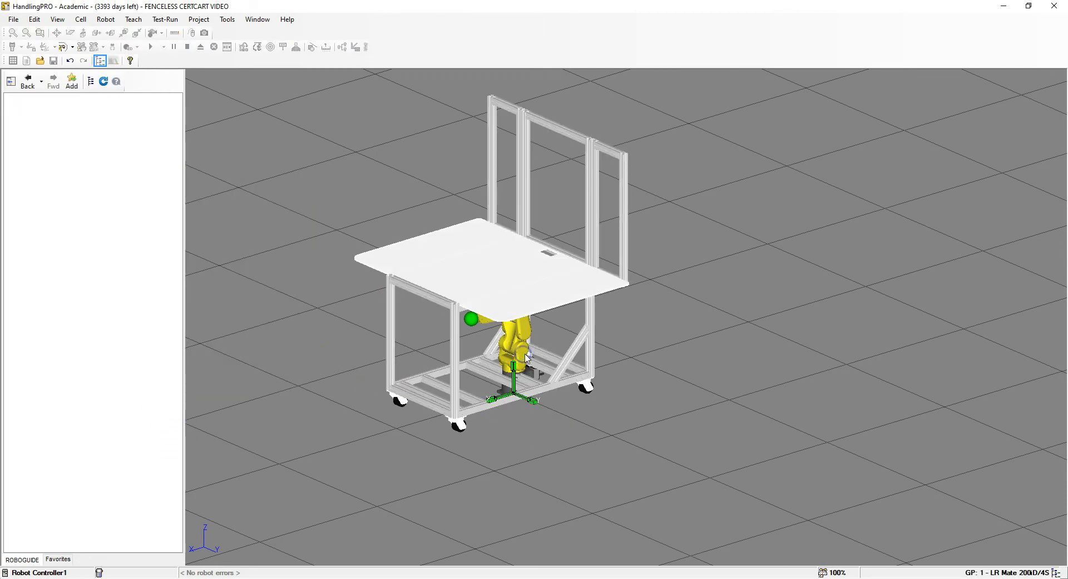
left_click(287, 150)
scroll(448, 260, "up", 2)
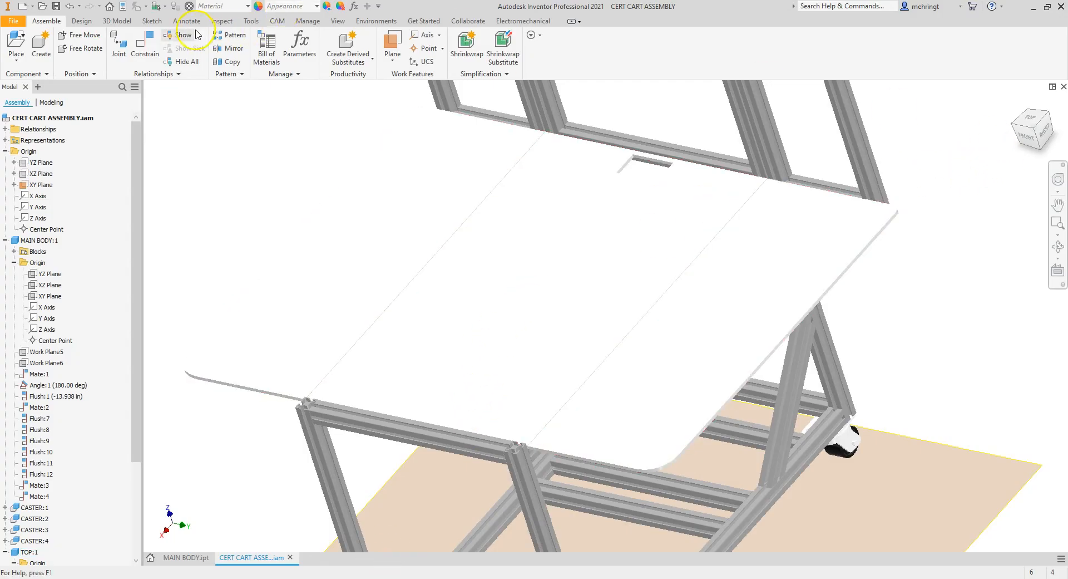
- Switch to Inventor and measure the distance from the tabletop's upper face to the assembly's XY plane at floor level
left_click(228, 23)
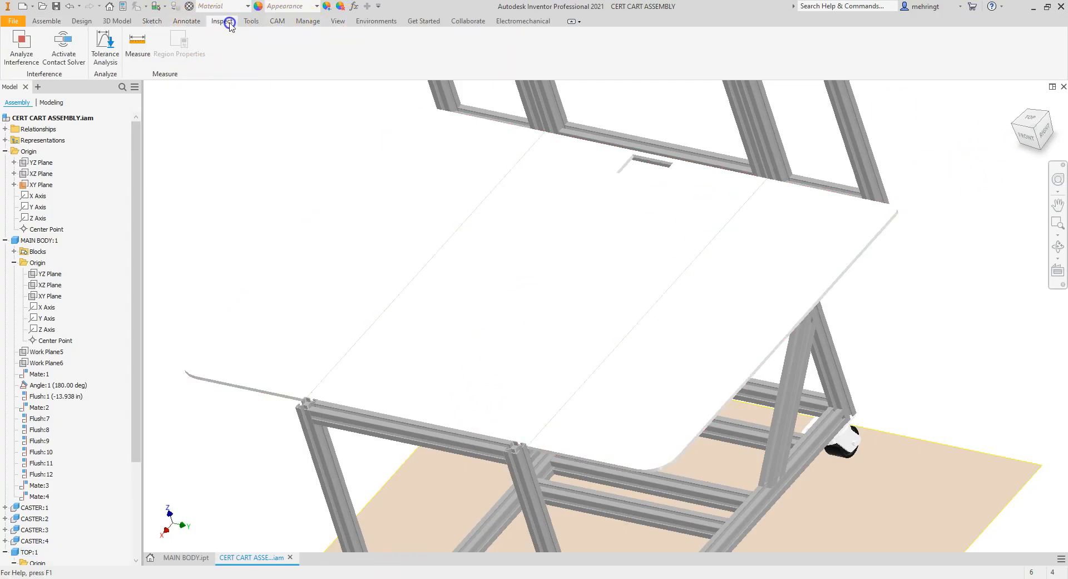
left_click(569, 241)
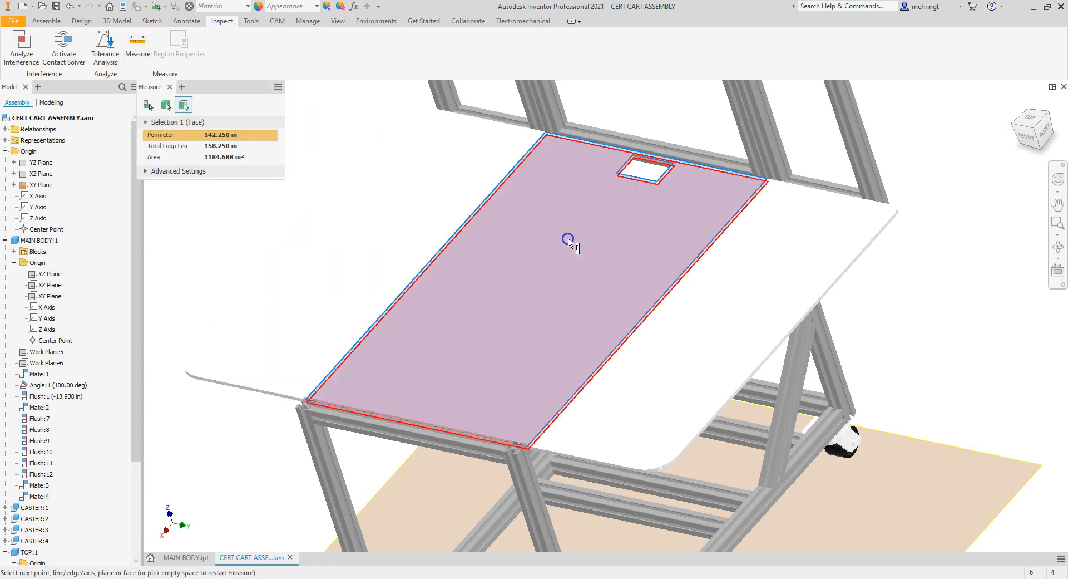
left_click(1052, 131)
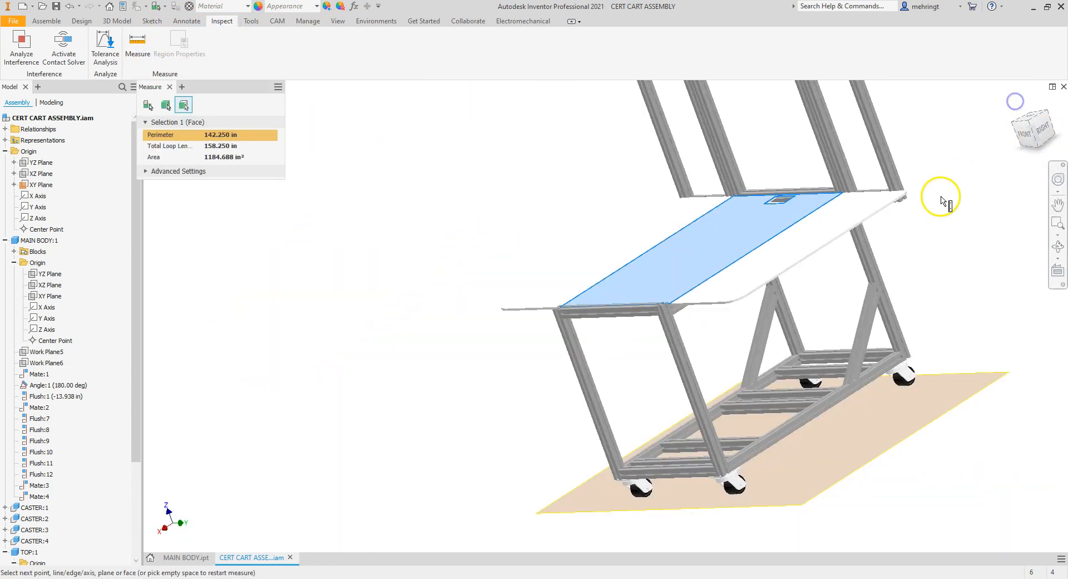
left_click(950, 379)
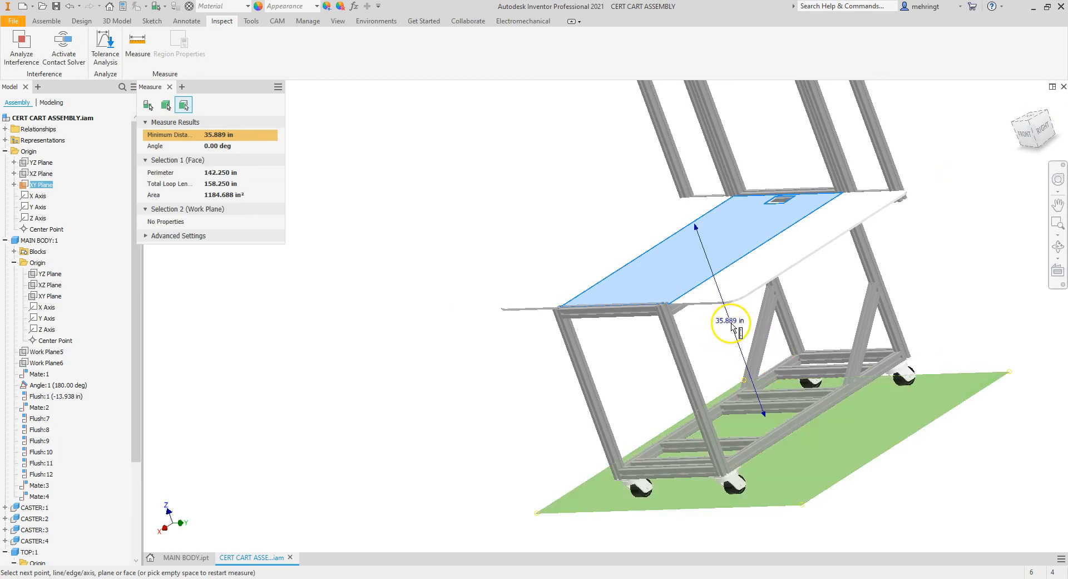
- Switch to ROBOGUIDE and set the LR Mate 200iD/4S robot's Z location to 911.5806 mm
left_click(33, 551)
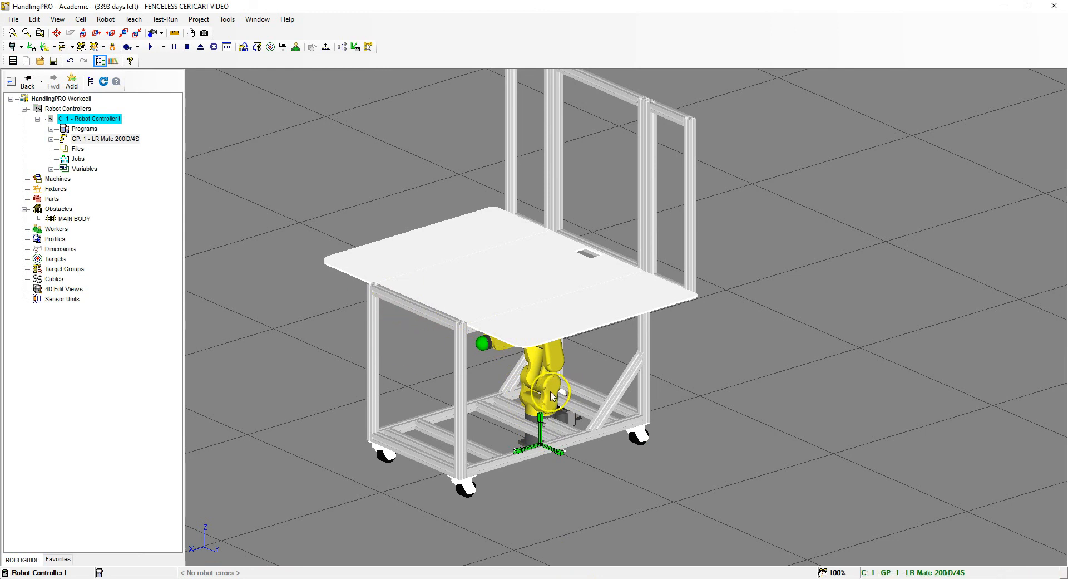
double_click(553, 396)
left_click_drag(158, 359, 232, 360)
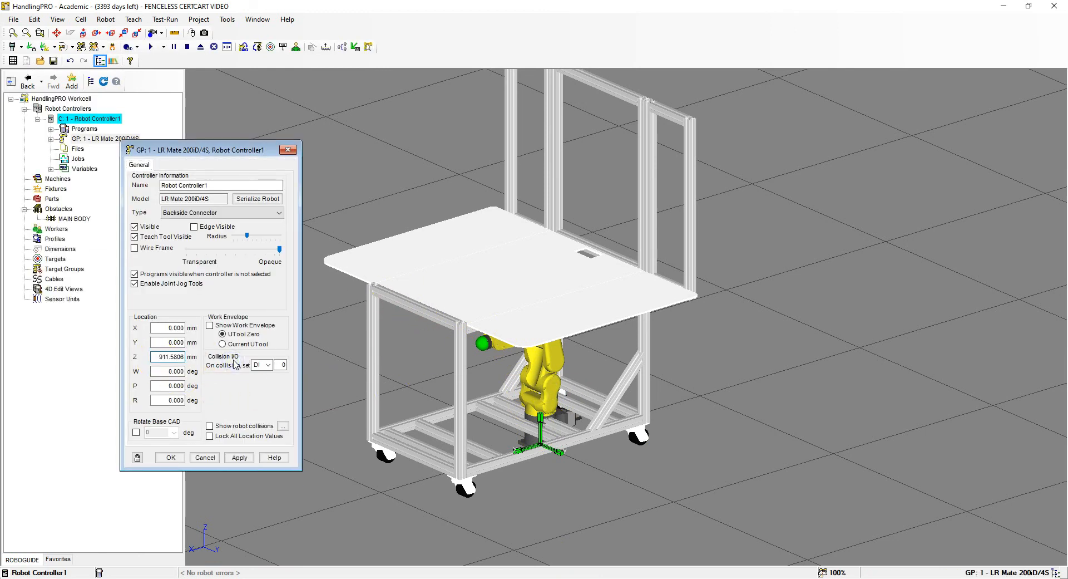
left_click(238, 457)
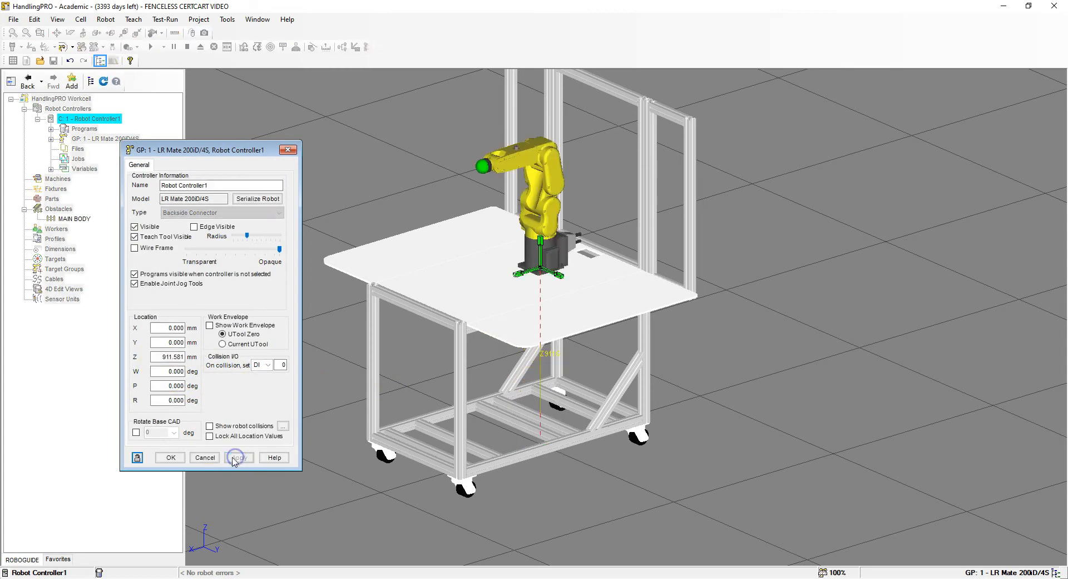
left_click(171, 458)
right_click_drag(755, 274, 761, 305)
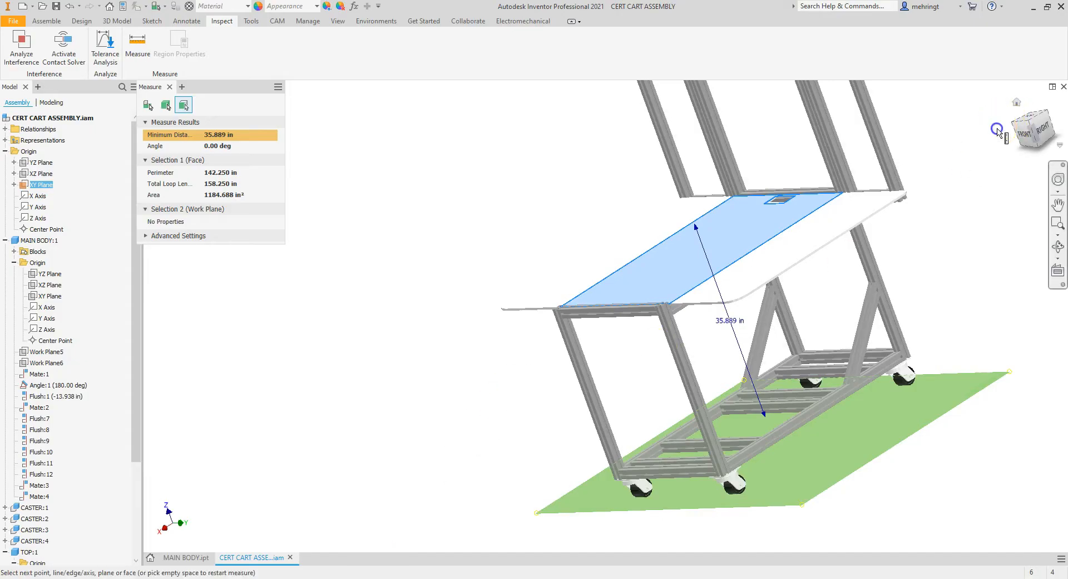
- Switch to Inventor, clear the tabletop height measurement, restore the home view and close the Measure tool
left_click(998, 128)
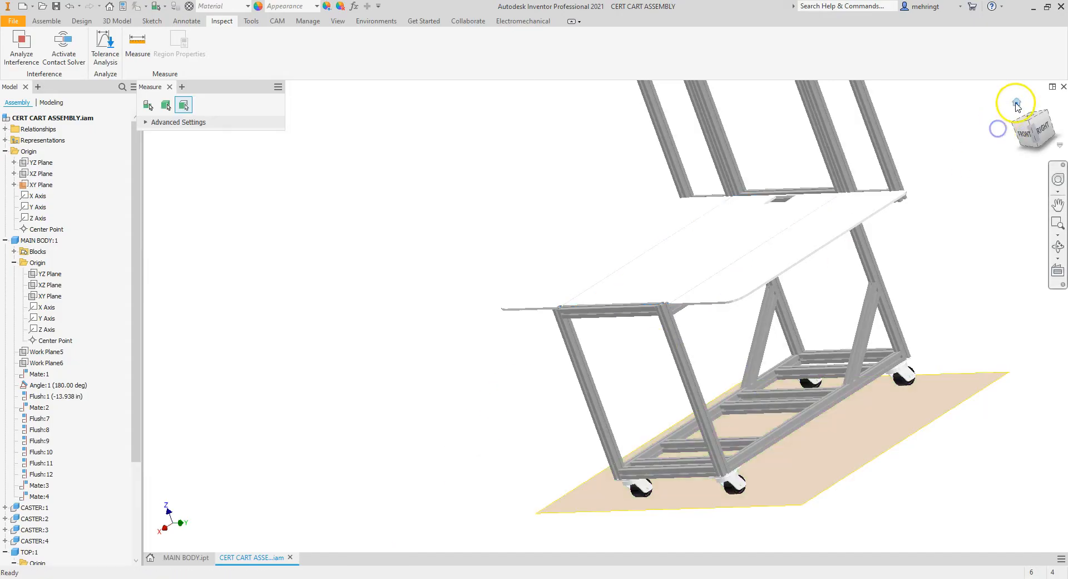
left_click(1016, 104)
left_click(179, 99)
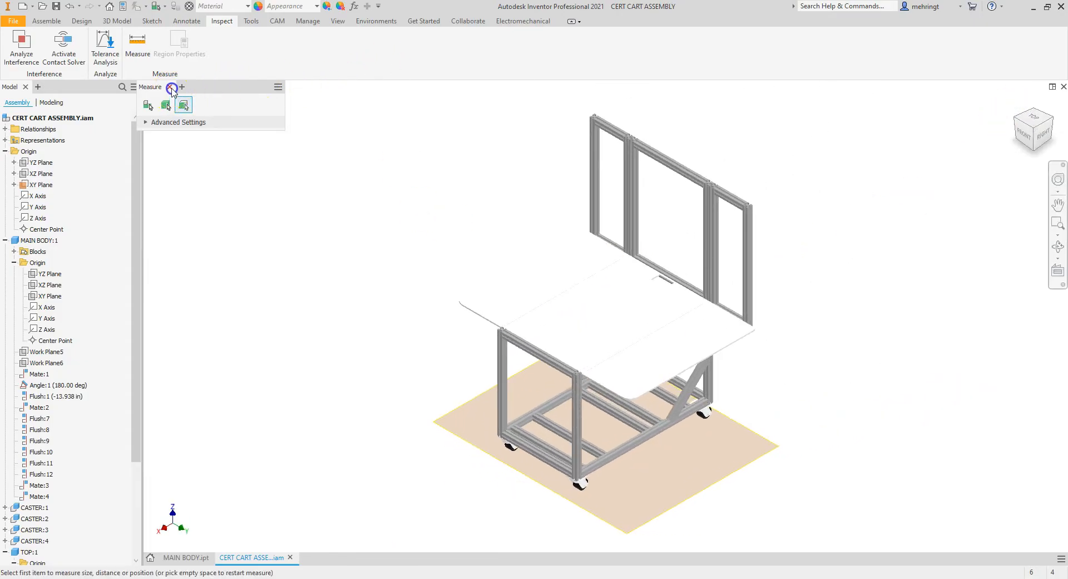
left_click(172, 87)
left_click(46, 21)
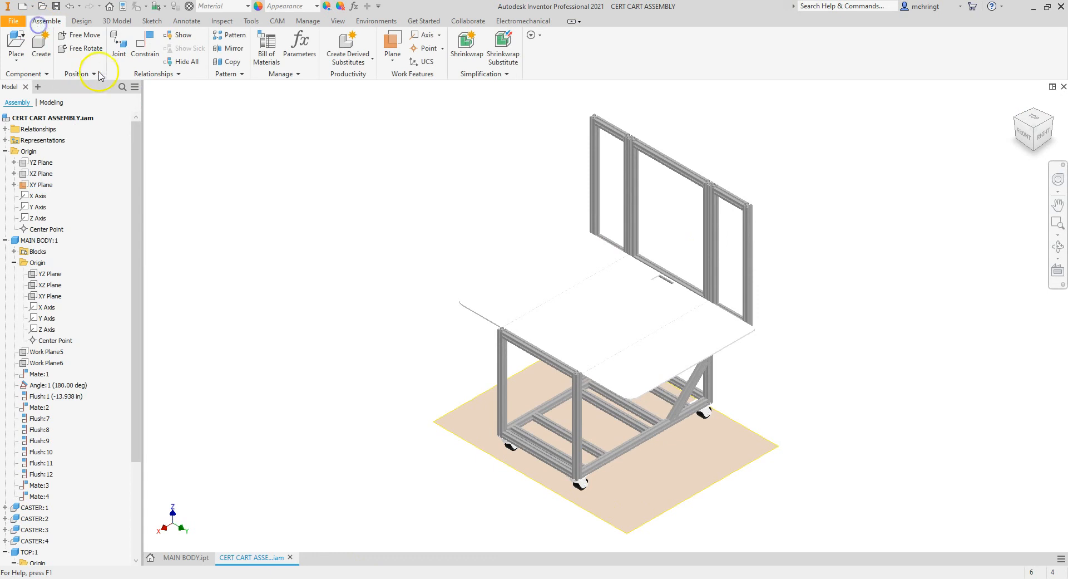
- Place one LOGIC GAME component from the INVENTOR MODELS folder in the open space beside the cart
left_click(15, 43)
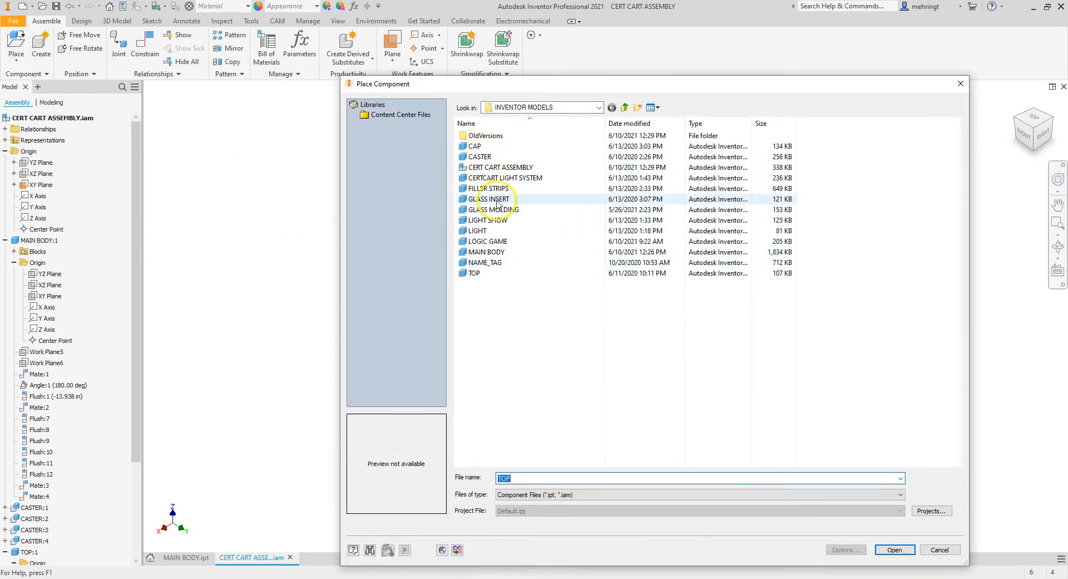
left_click(494, 241)
left_click(894, 550)
left_click(358, 321)
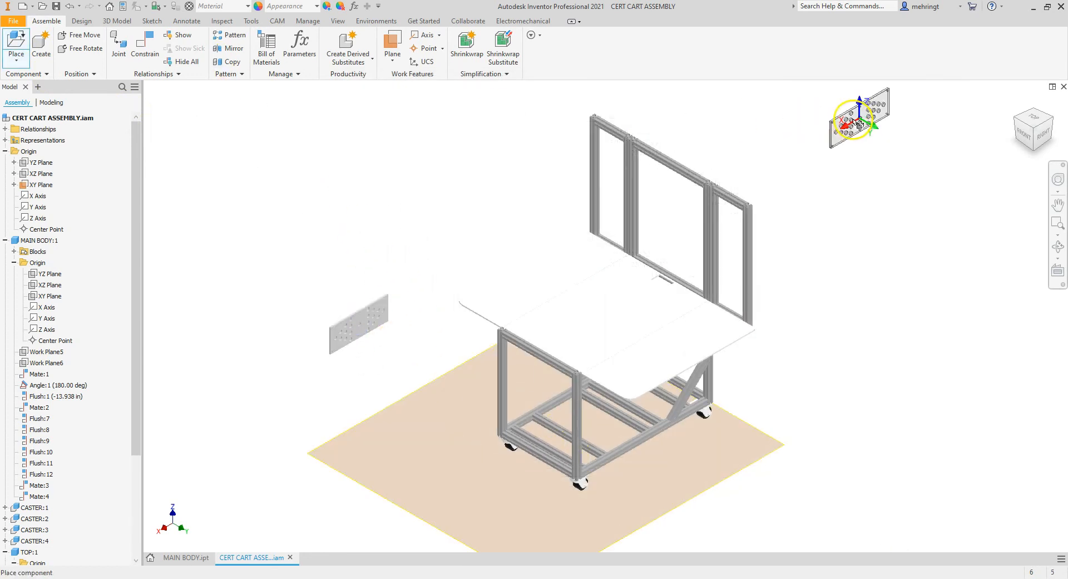
- Mate the back face of the LOGIC GAME plate to the tabletop's upper face, offset 0.000 in
left_click_drag(1050, 129, 243, 125)
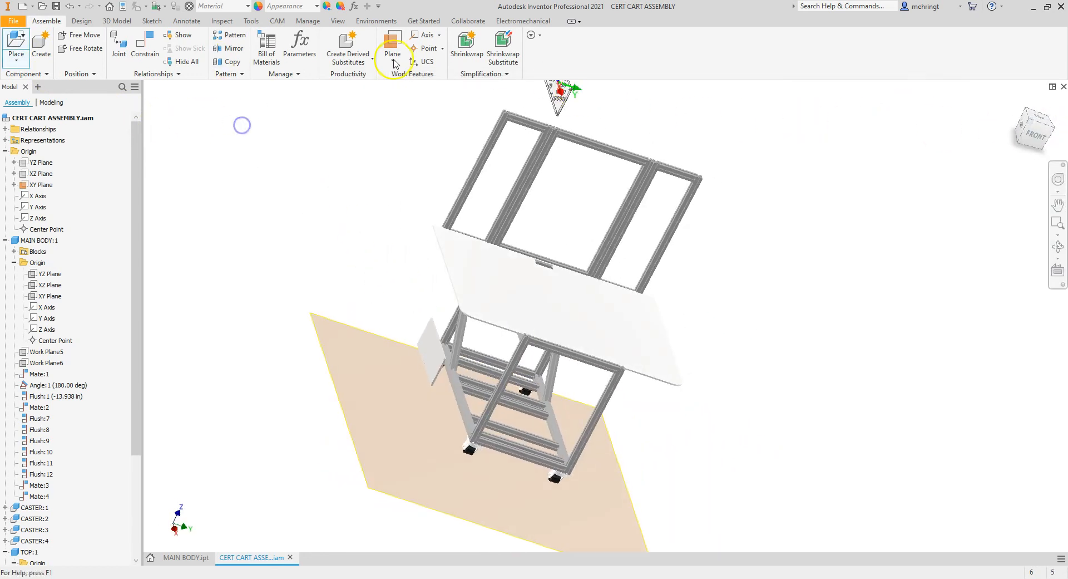
left_click(144, 47)
scroll(426, 346, "down", 5)
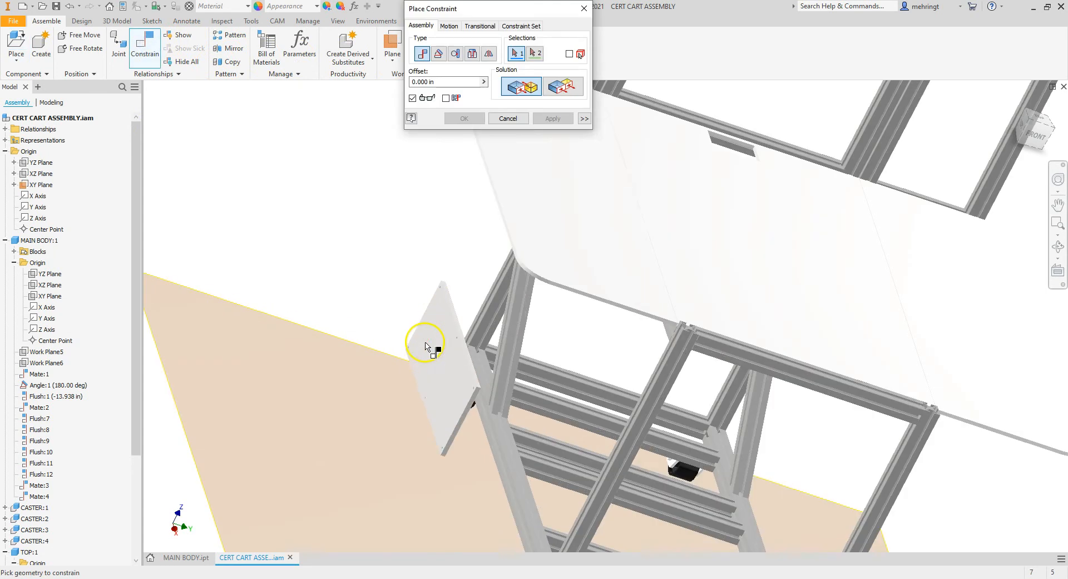
left_click(429, 341)
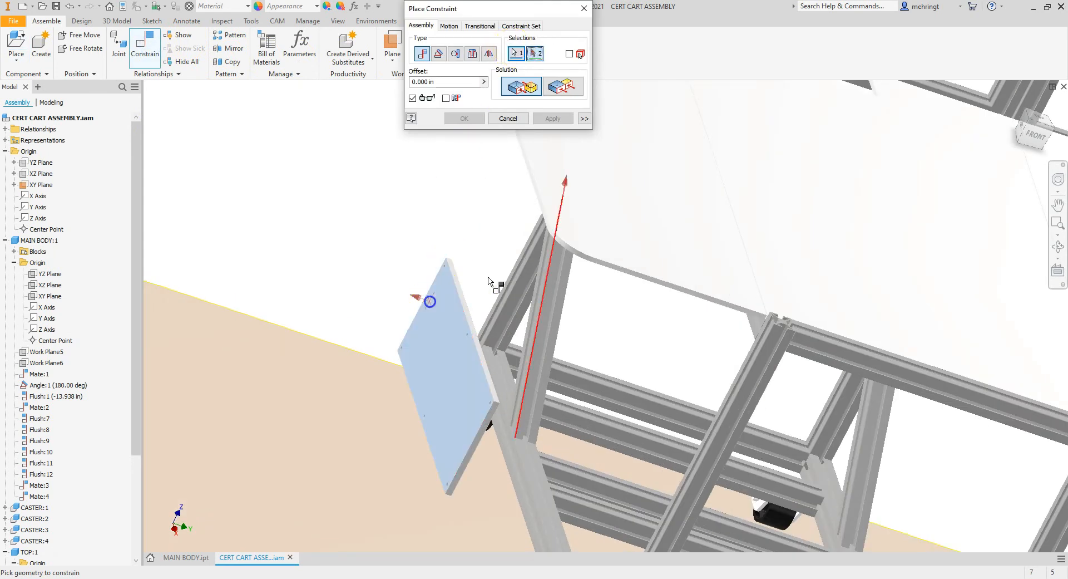
left_click(874, 242)
scroll(706, 267, "up", 4)
middle_click_drag(707, 267, 403, 301)
left_click(553, 119)
- Mate the LOGIC GAME plate's YZ plane to the assembly's XZ plane, offset 0.000 in, to center it on the tabletop
scroll(41, 410, "down", 1)
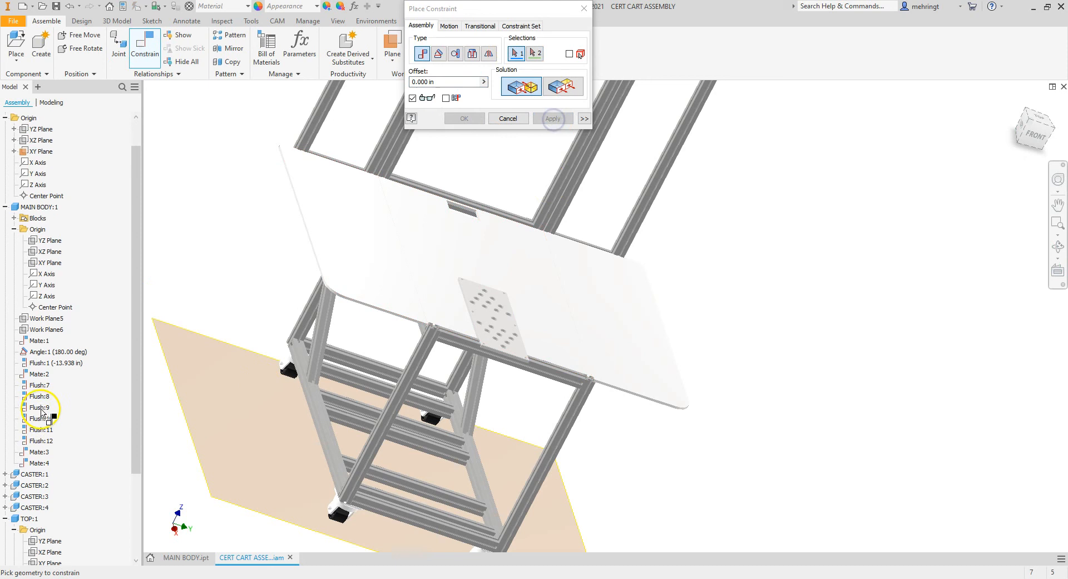
scroll(40, 410, "down", 3)
left_click(5, 407)
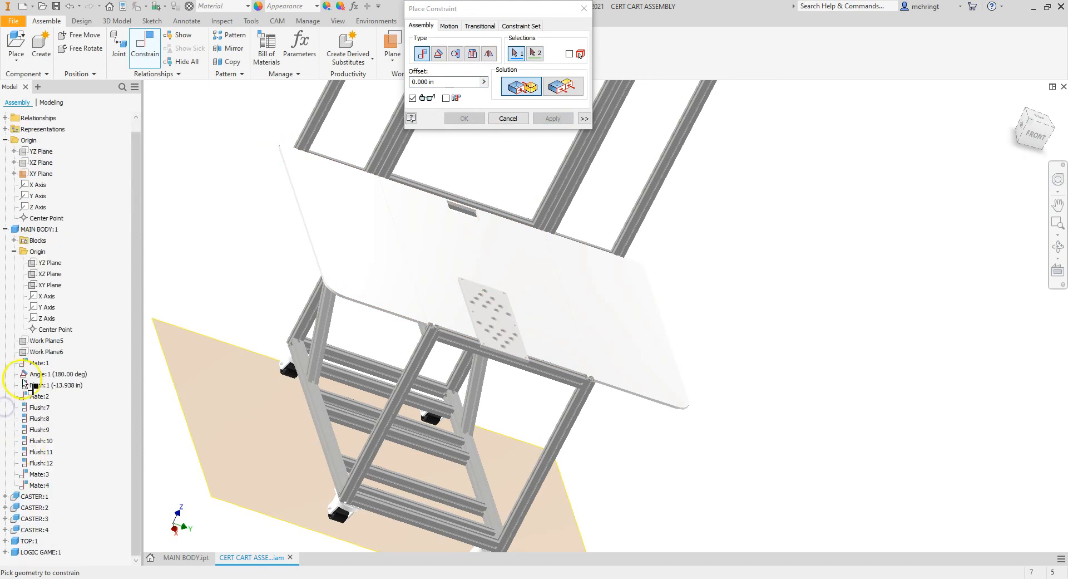
left_click(6, 229)
left_click(5, 307)
left_click(14, 318)
left_click(43, 329)
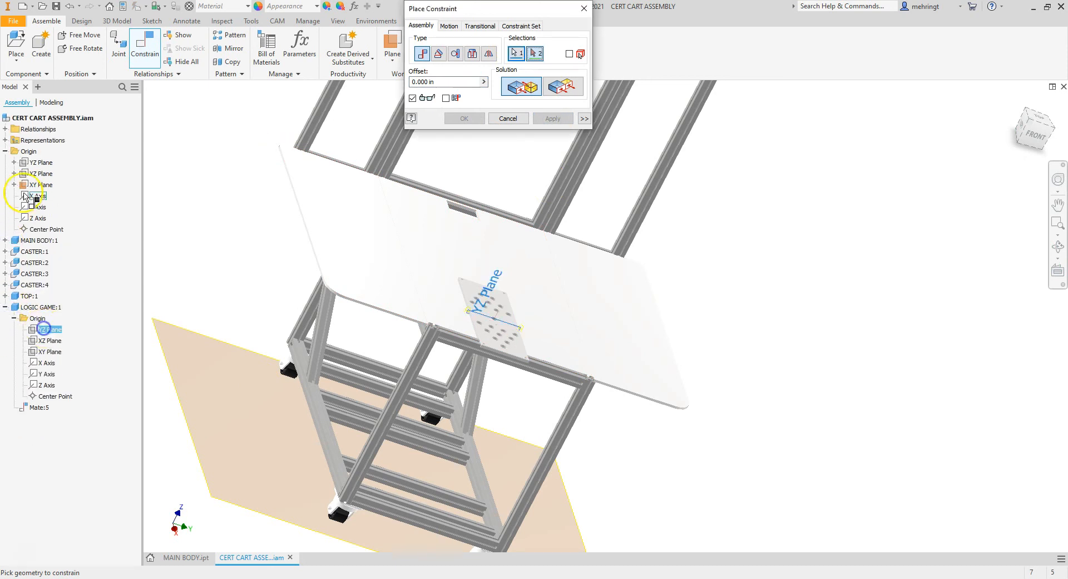
left_click(39, 184)
left_click(553, 118)
scroll(523, 201, "down", 5)
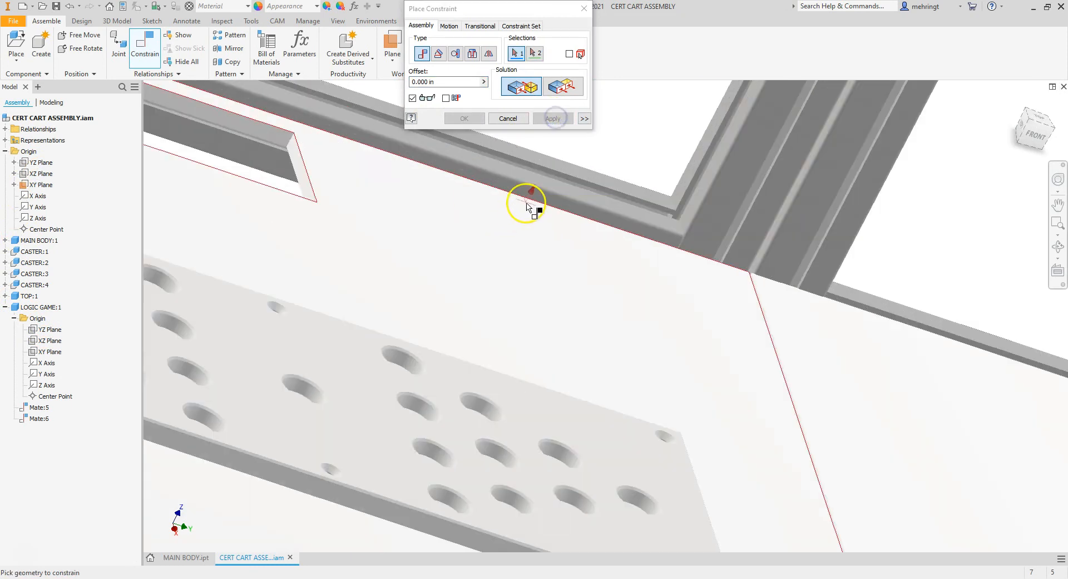
- Mate the LOGIC GAME plate's long side face to the tabletop's rear edge face beside the upright frame, offset 26 in
left_click(535, 200)
scroll(560, 238, "up", 5)
left_click_drag(1038, 129, 684, 157)
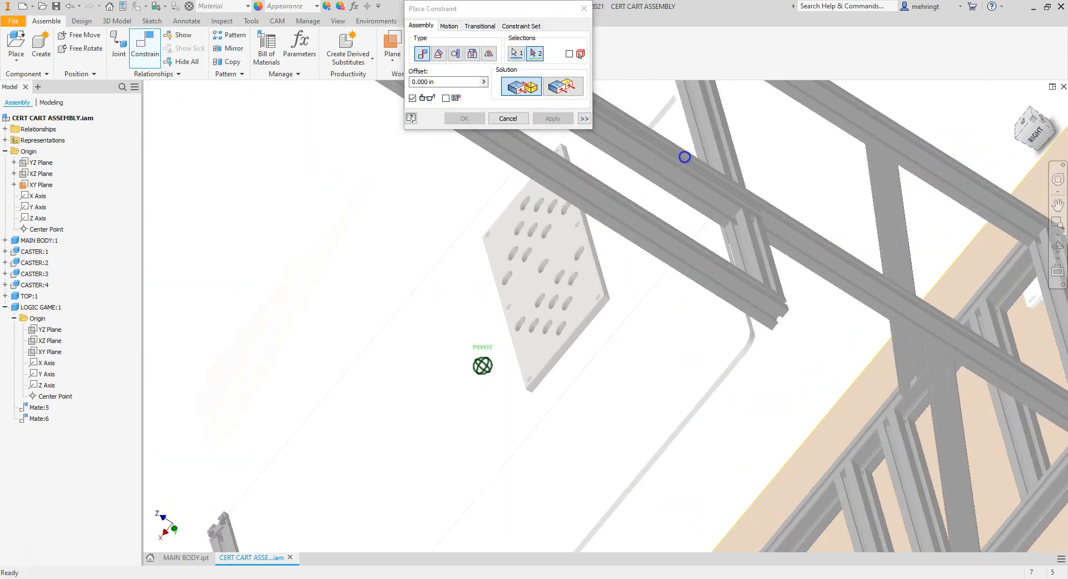
scroll(601, 298, "down", 5)
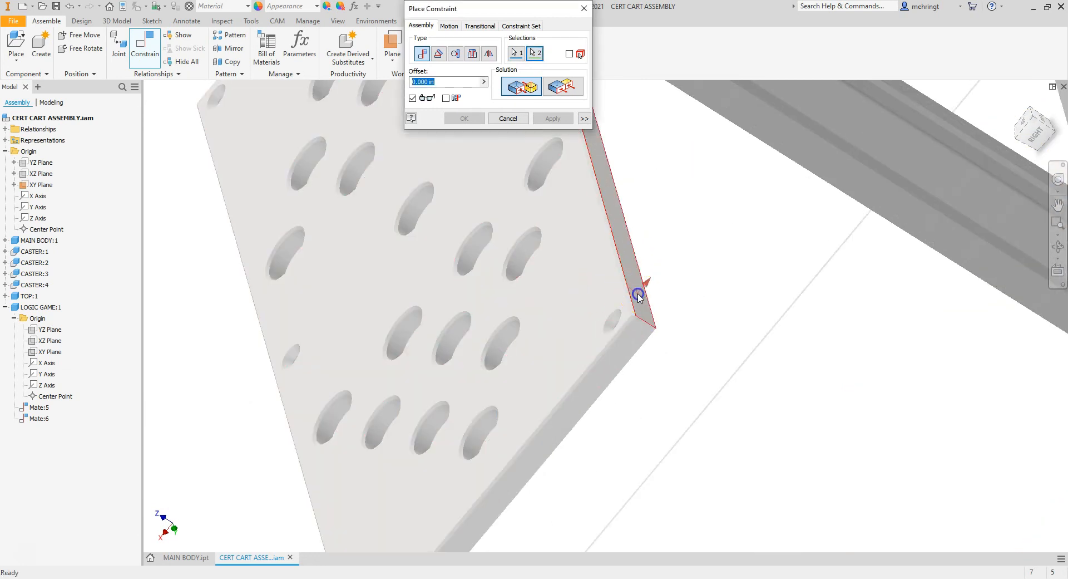
left_click(639, 296)
left_click_drag(1028, 124, 148, 118)
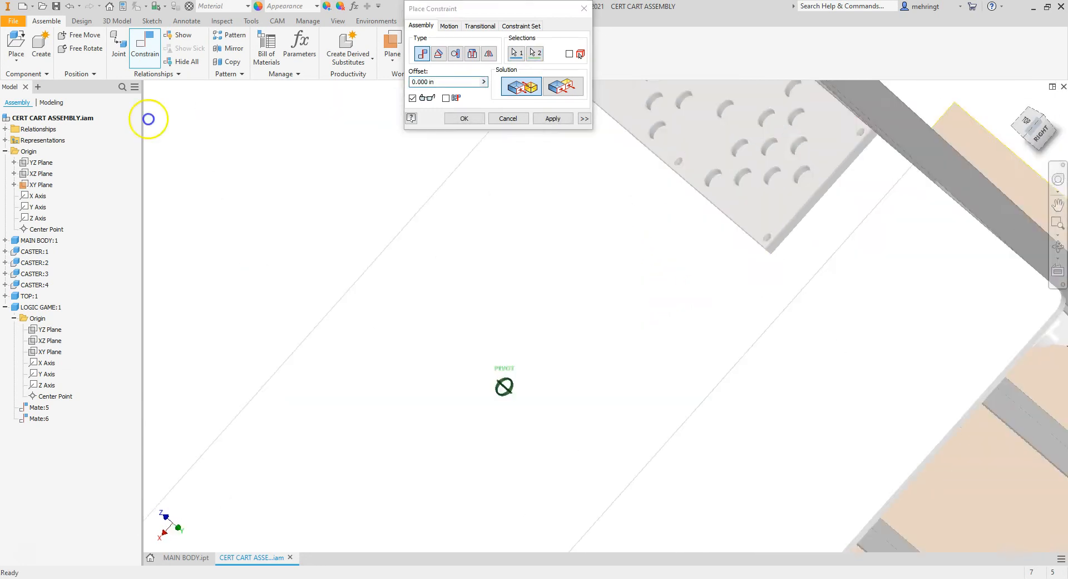
scroll(848, 183, "up", 6)
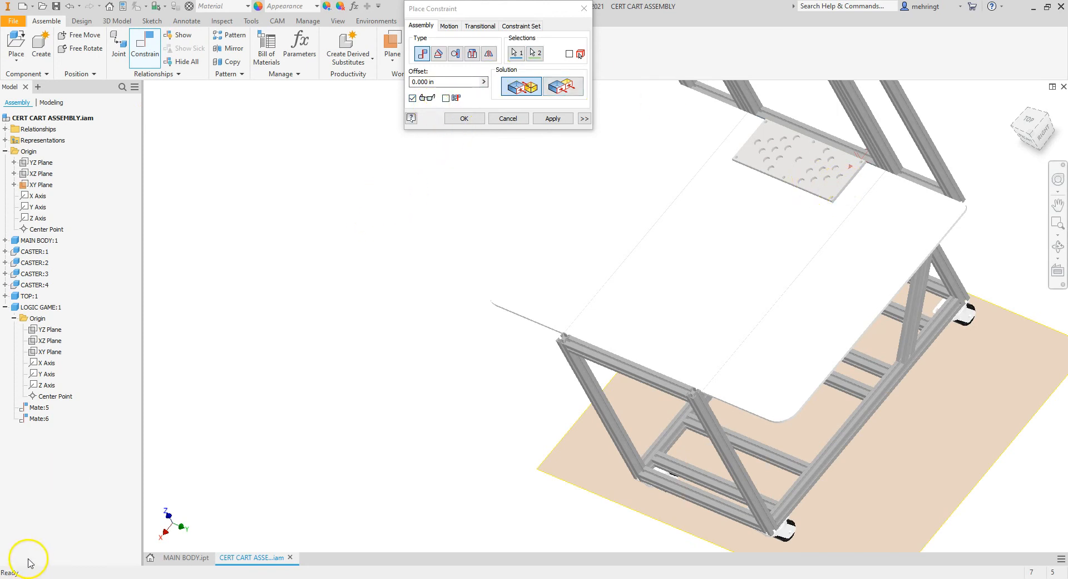
left_click(406, 81)
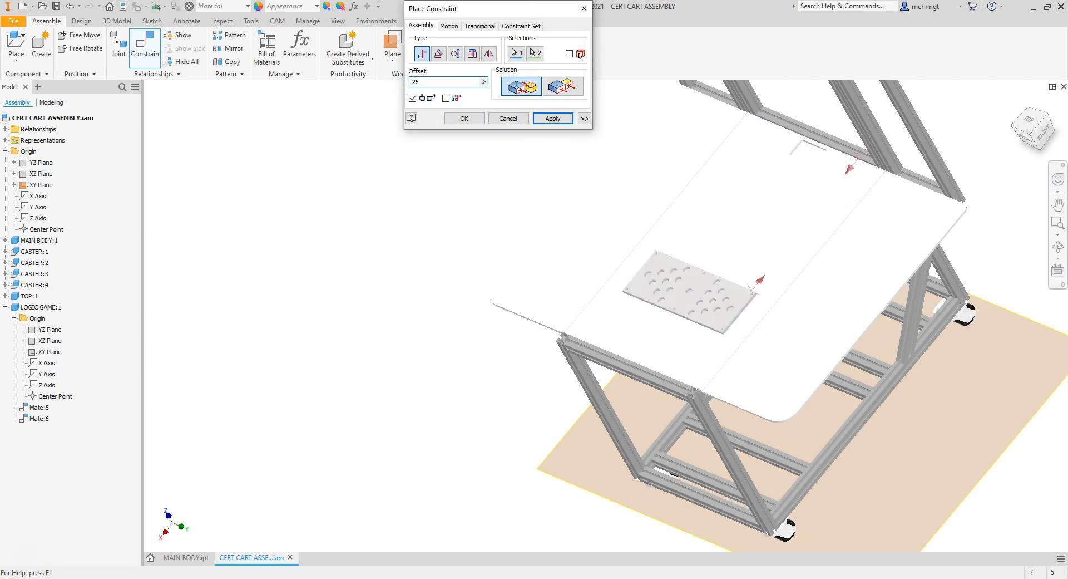
left_click(1034, 123)
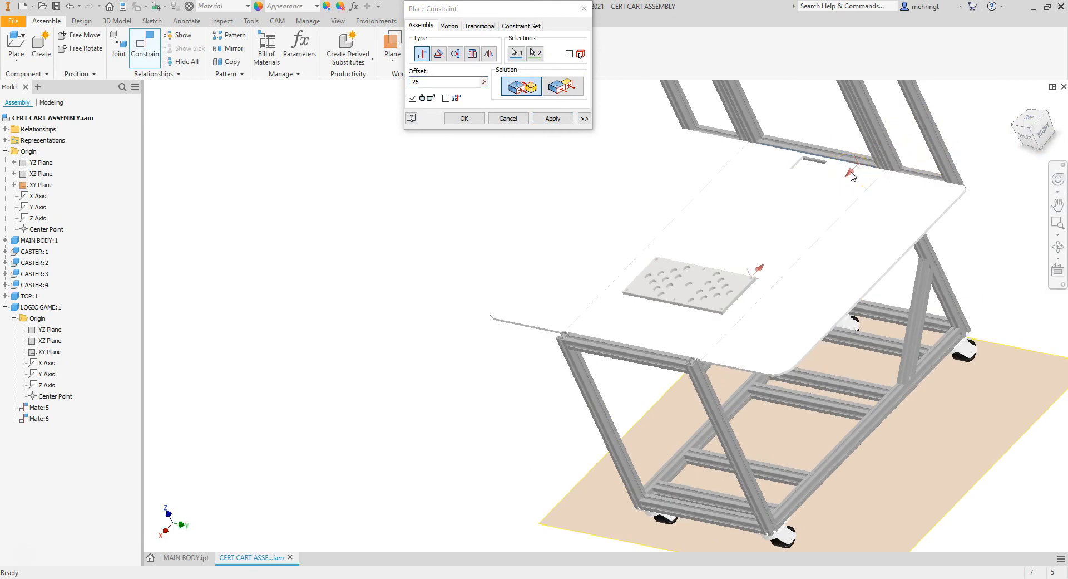
left_click(553, 119)
left_click(518, 118)
- Test whether the LOGIC GAME plate can still move on the tabletop, and inspect its placement from the home view
left_click(695, 292)
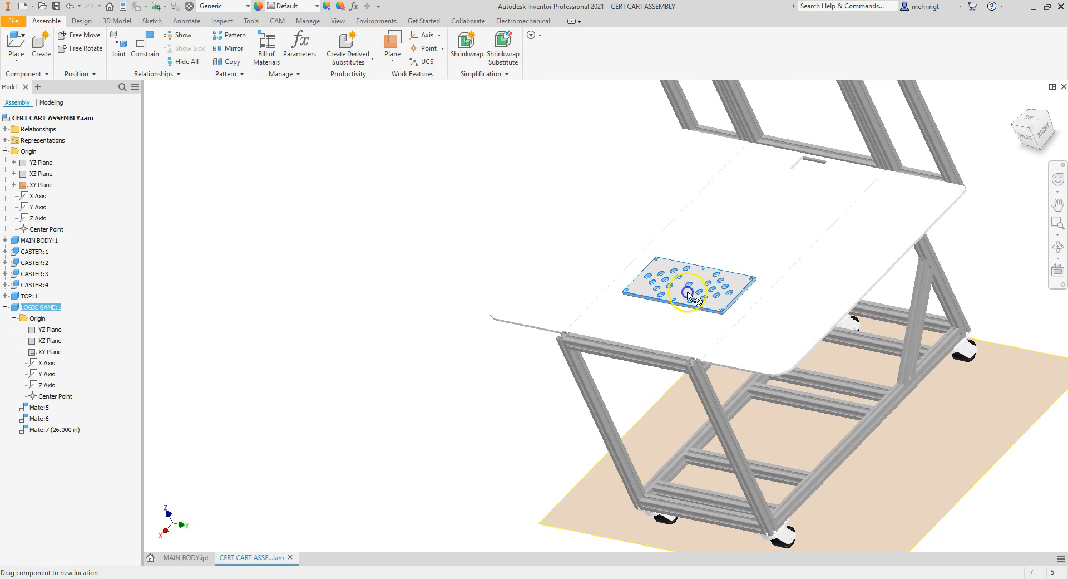
left_click_drag(693, 277, 674, 282)
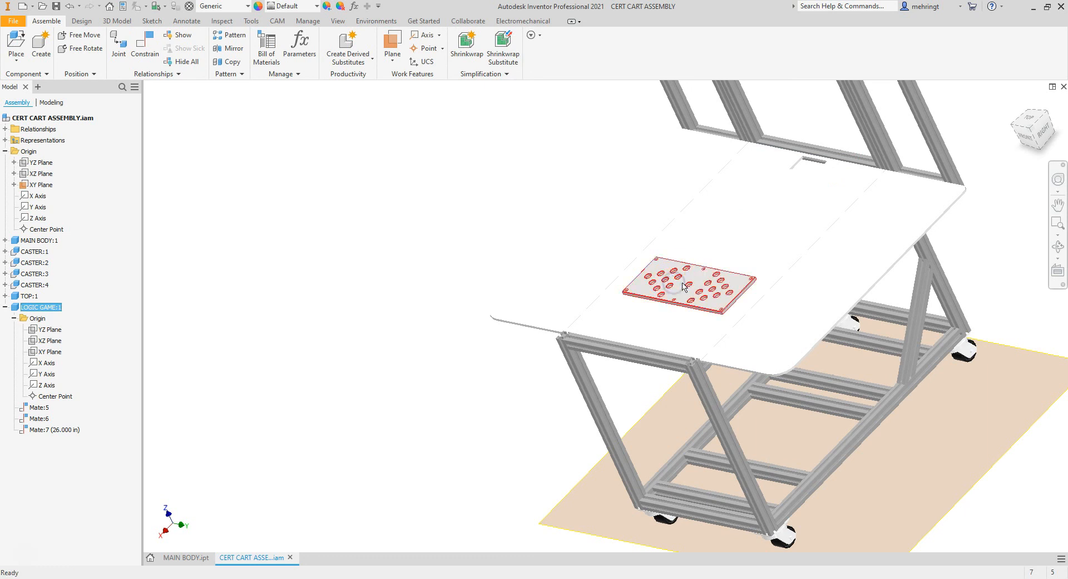
scroll(559, 265, "up", 5)
scroll(649, 221, "down", 6)
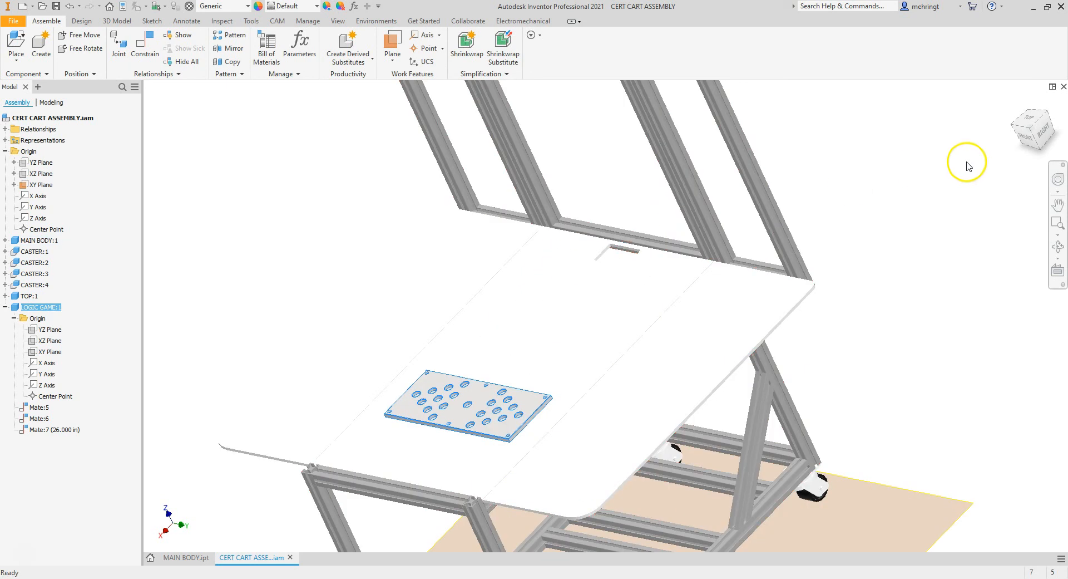
left_click(1018, 106)
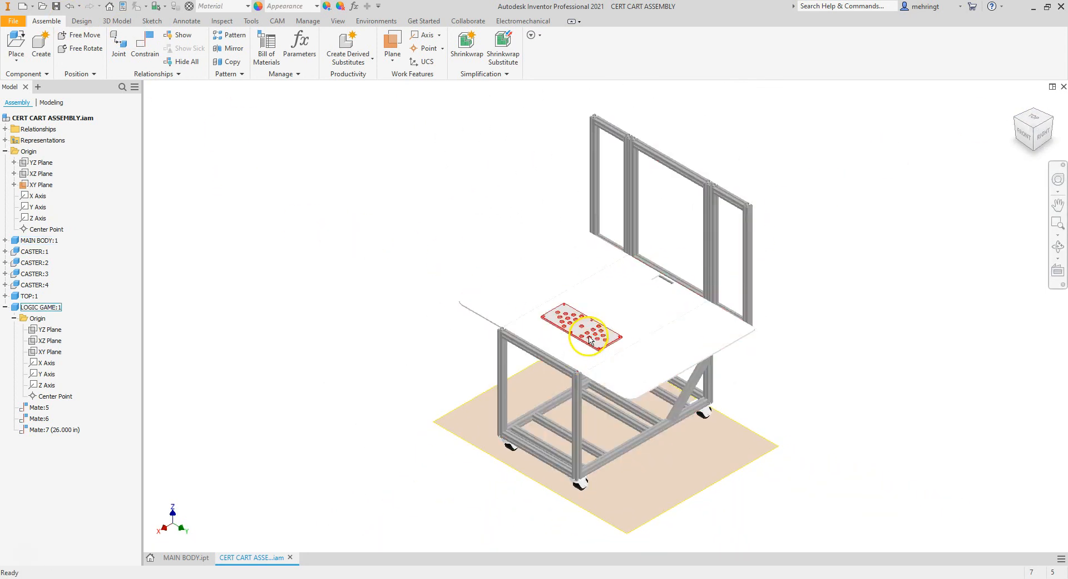
scroll(589, 343, "up", 5)
scroll(589, 342, "down", 8)
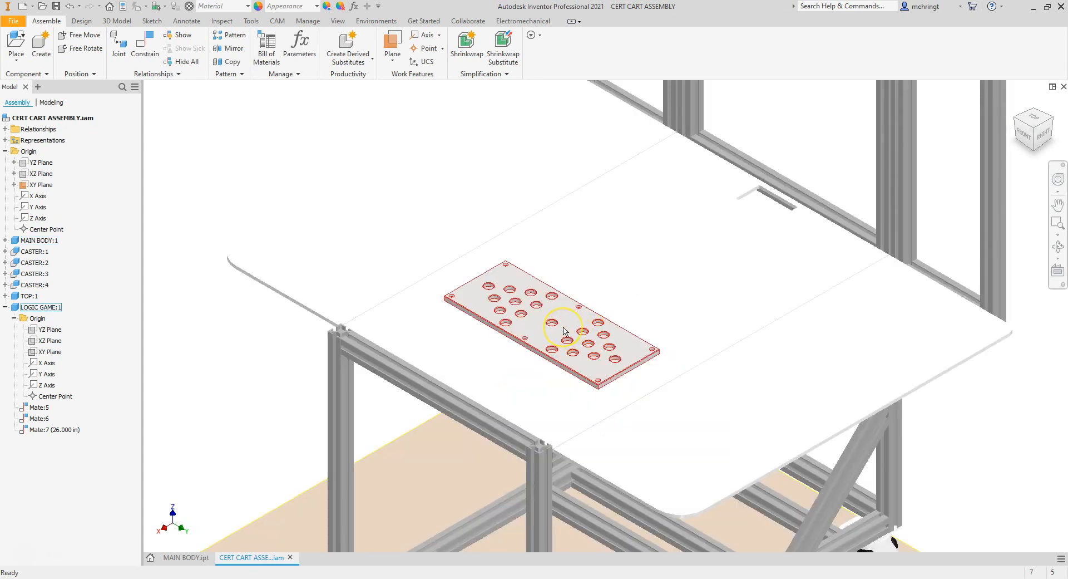
left_click(580, 366)
left_click(279, 309)
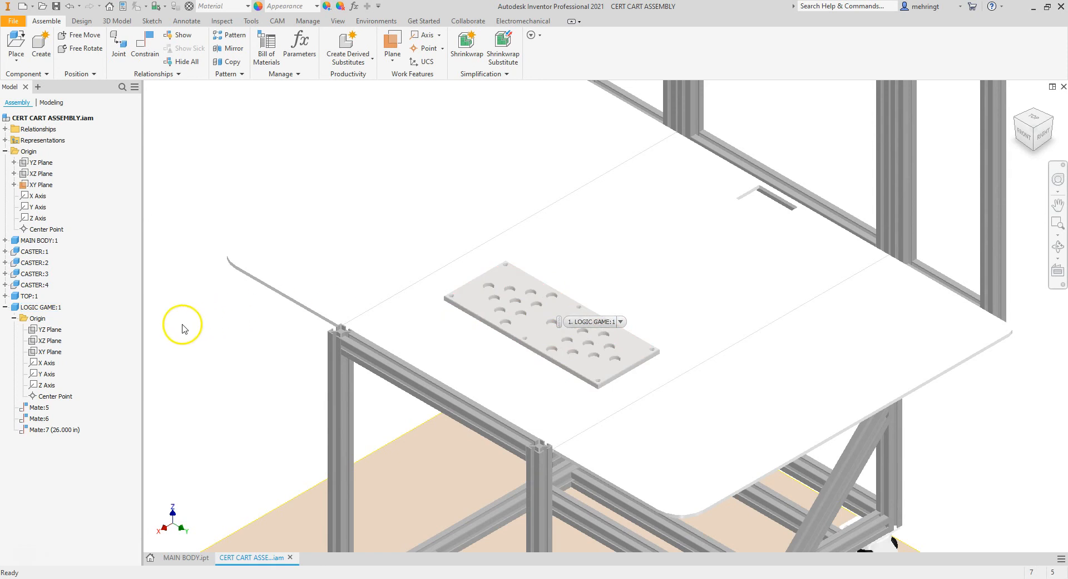
- Collapse the LOGIC GAME and Origin nodes, and suppress MAIN BODY, all four CASTER components and TOP
left_click(5, 306)
left_click(561, 313)
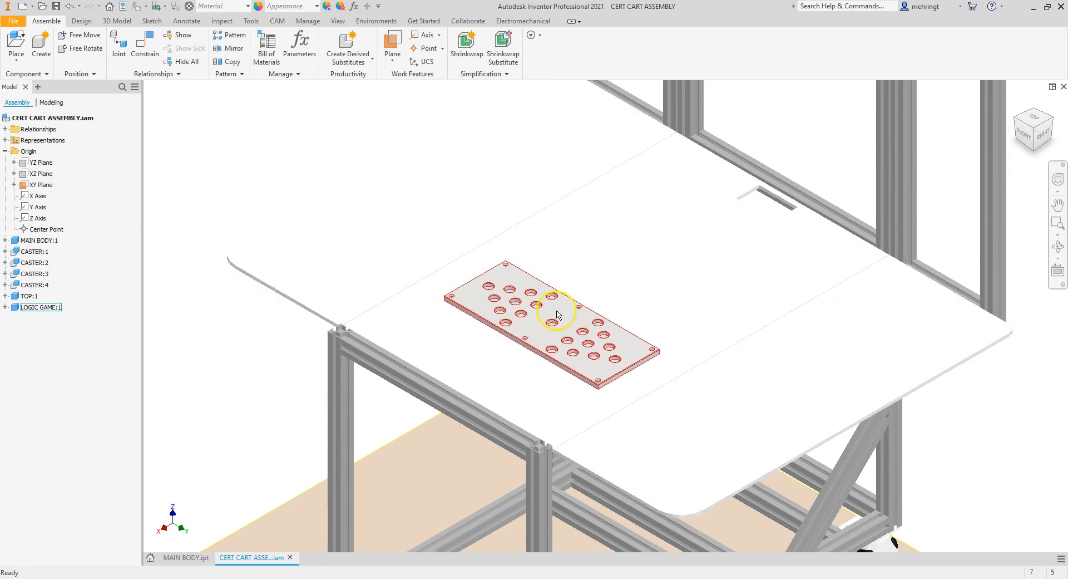
left_click(574, 331)
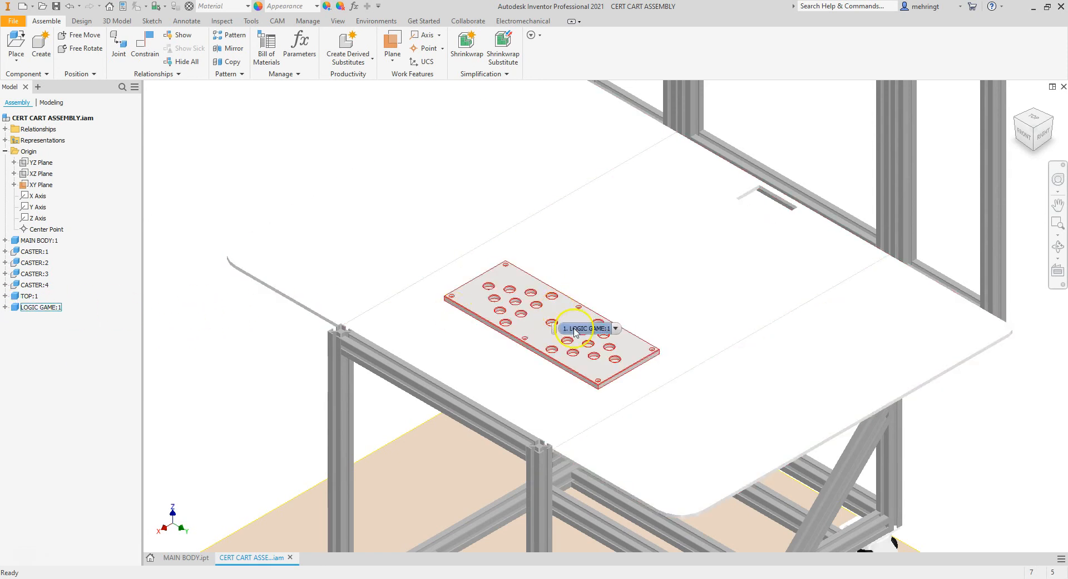
left_click(327, 249)
left_click(15, 169)
left_click(5, 151)
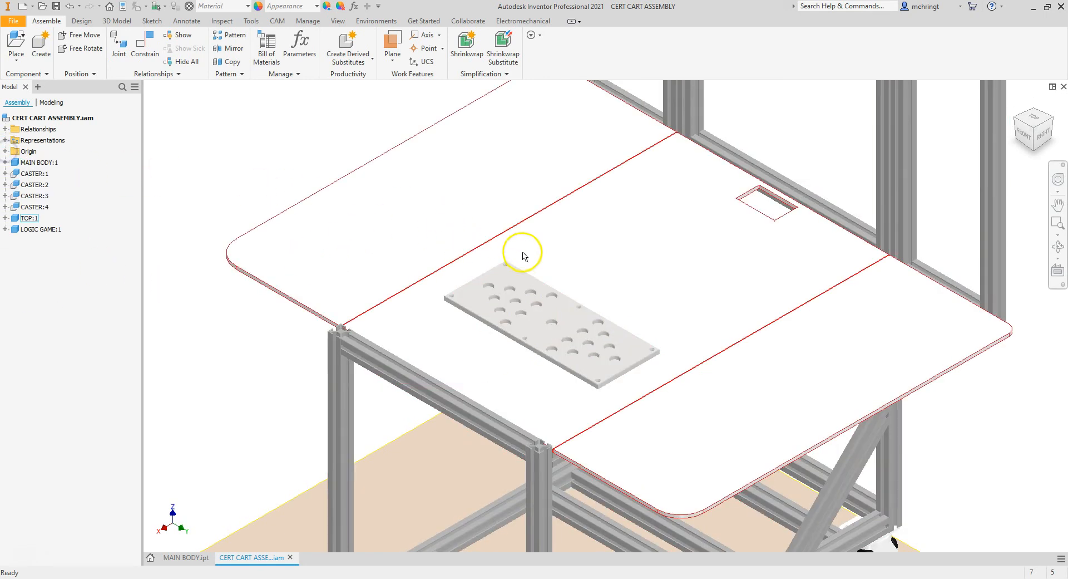
left_click(36, 162)
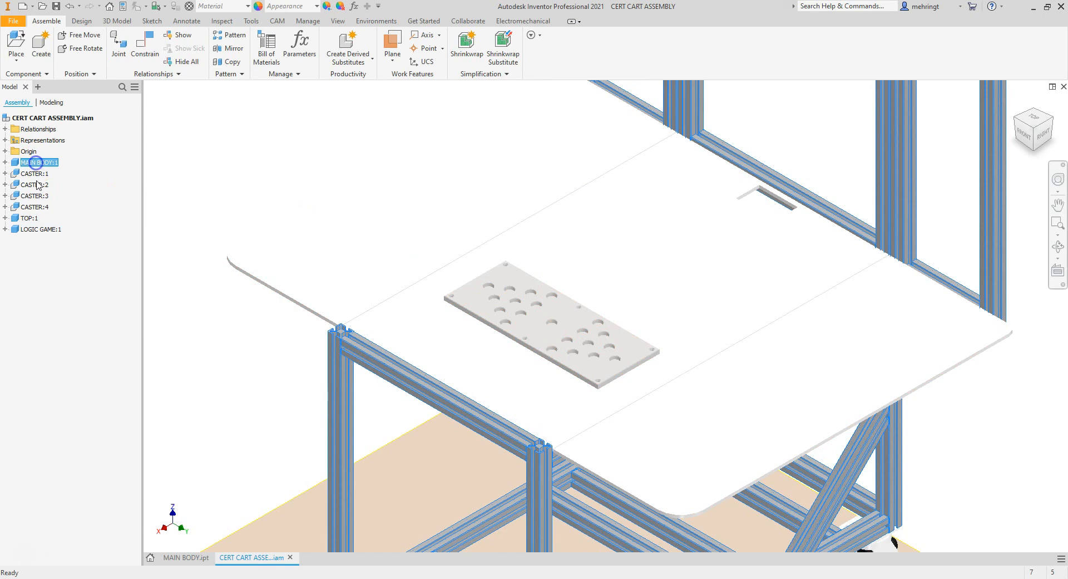
left_click(32, 218, "shift")
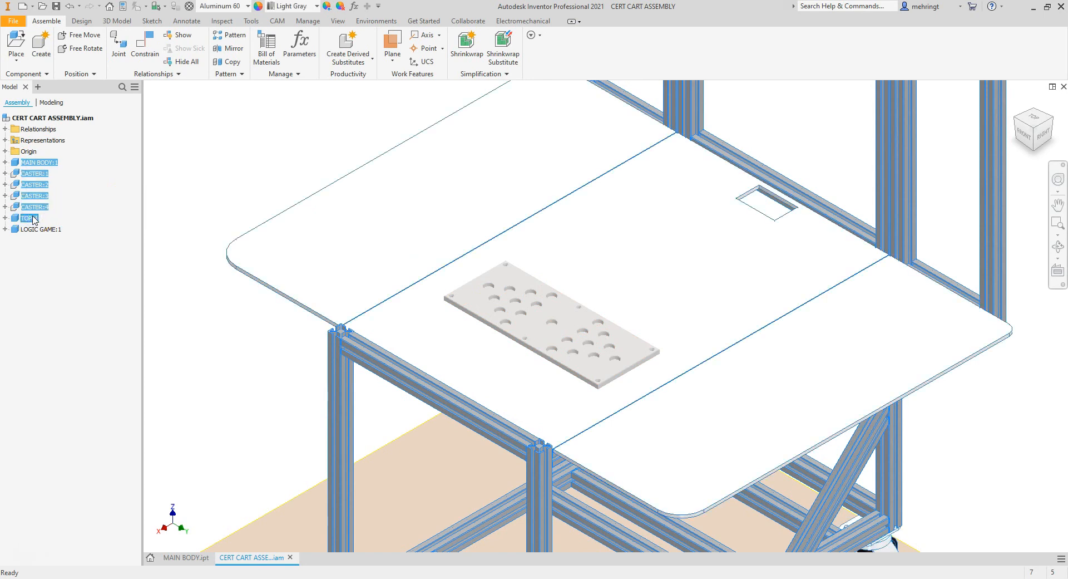
right_click(34, 219)
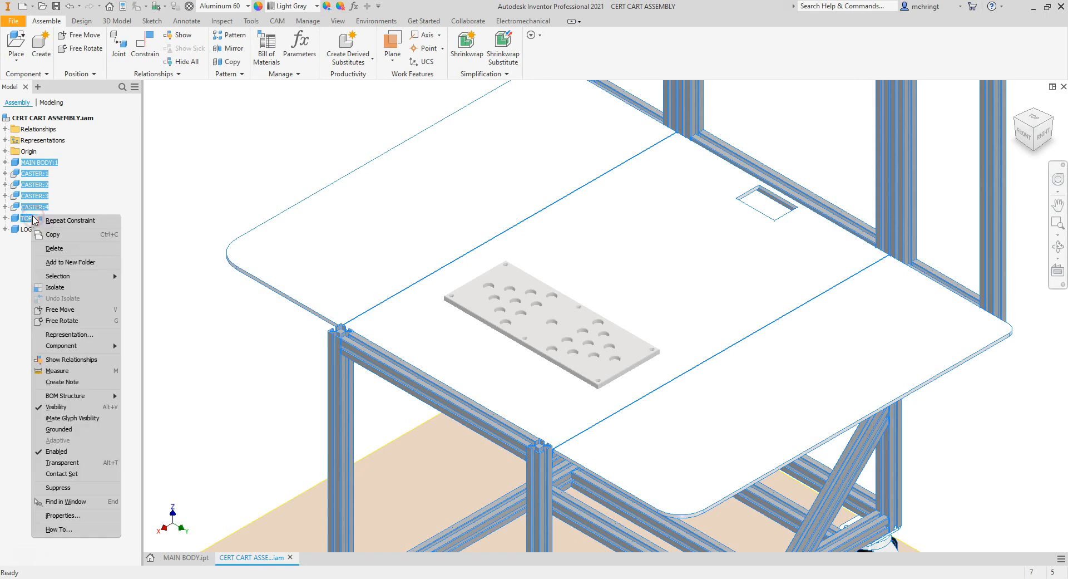
left_click(75, 487)
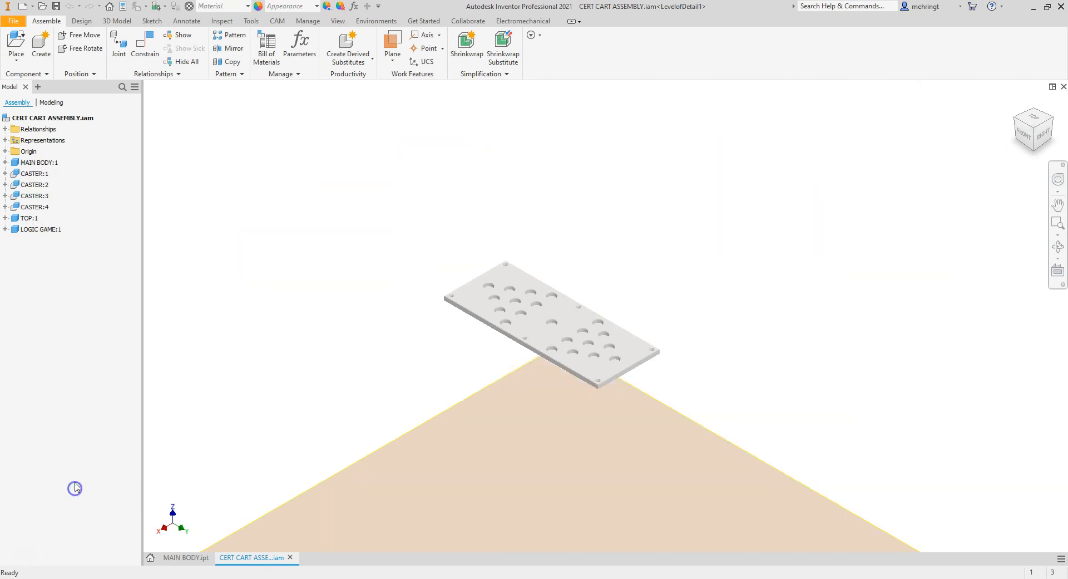
- Start a simplified part from the remaining LOGIC GAME plate, using the Standard.ipt template
scroll(463, 249, "up", 5)
scroll(465, 251, "down", 3)
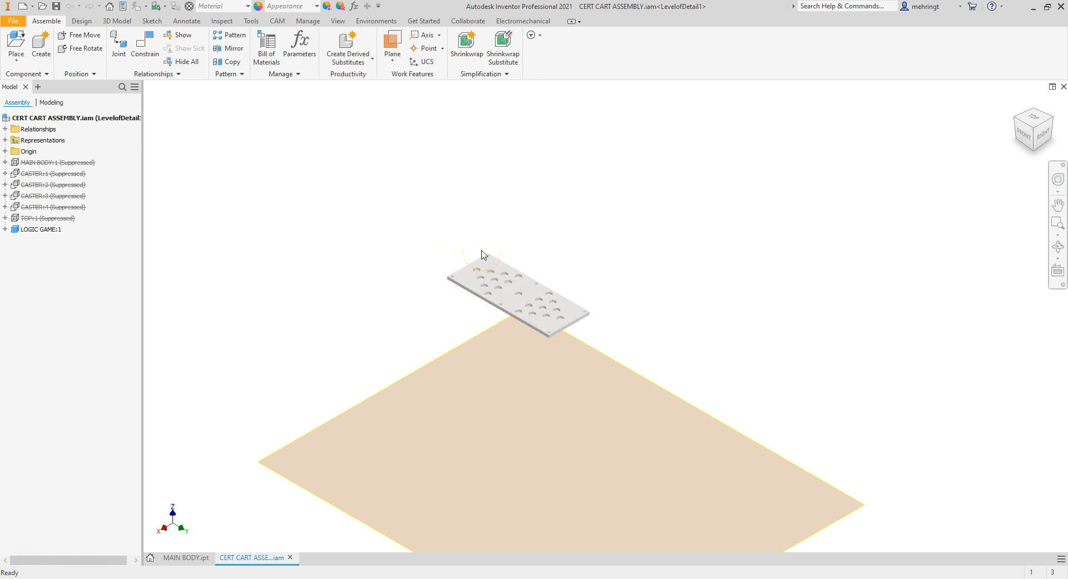
left_click(492, 76)
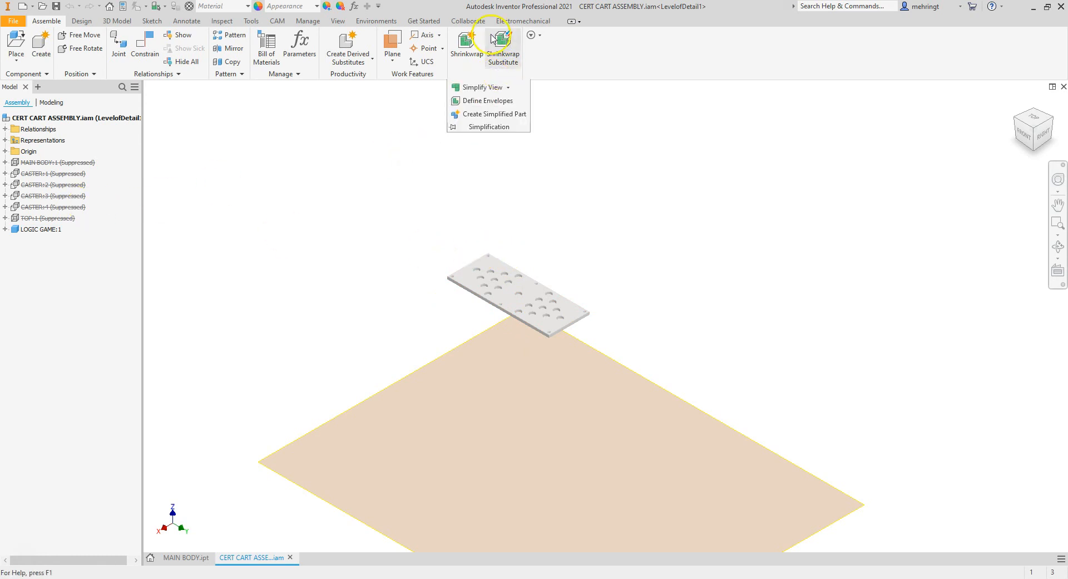
left_click(492, 114)
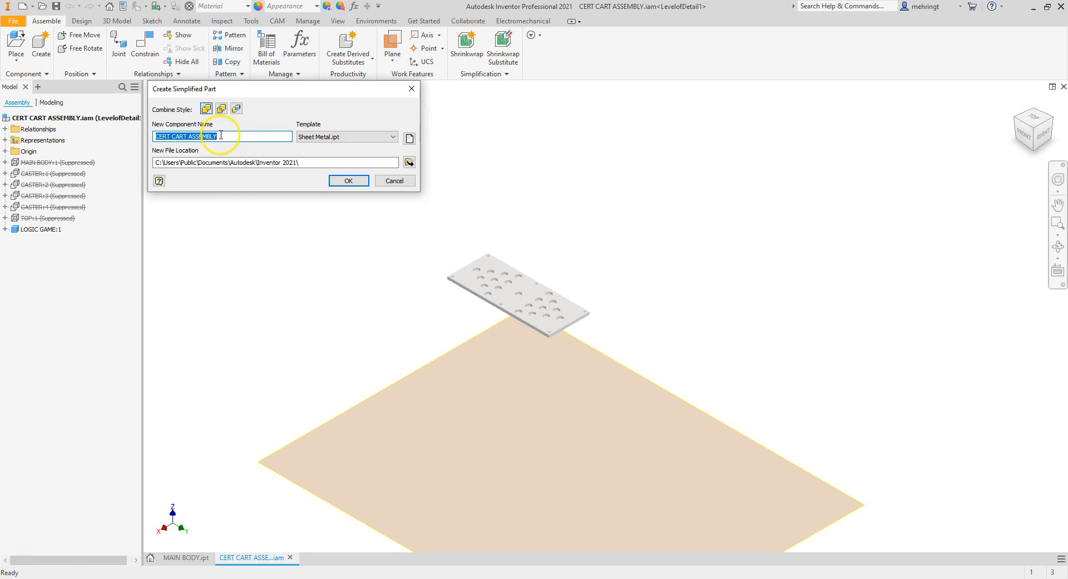
left_click(340, 136)
left_click(332, 151)
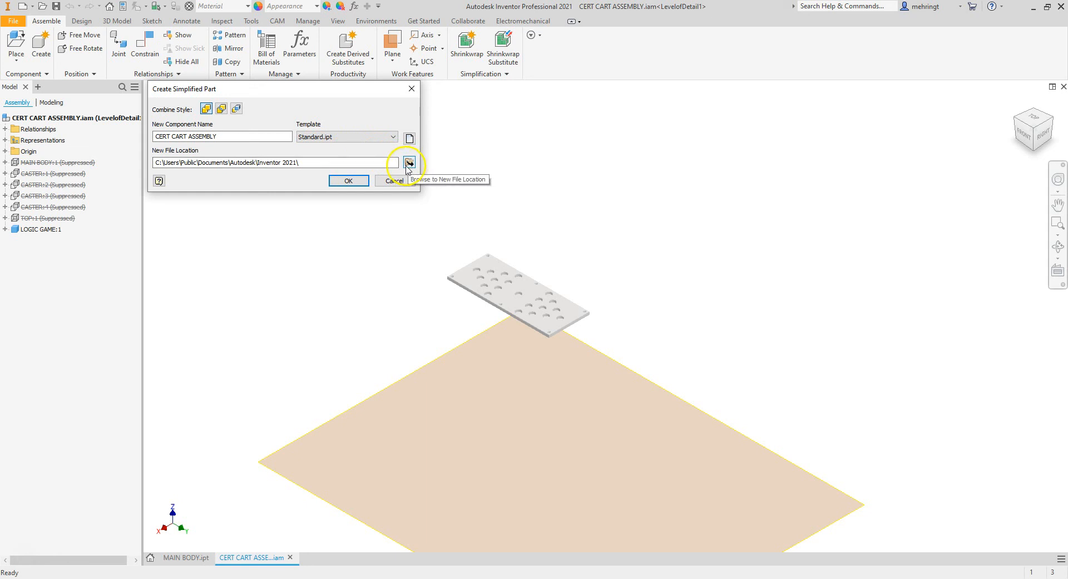
- Name the simplified part PART FIXTURE, store it in the ISOLATED PARTS folder of FENCELESS CERTCART, and create it
left_click(408, 162)
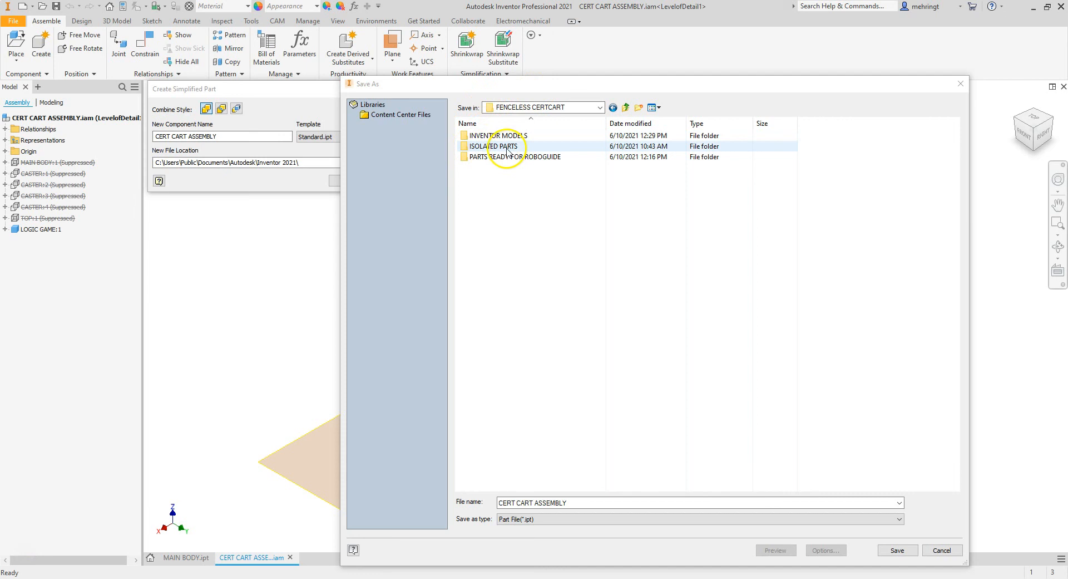
double_click(499, 147)
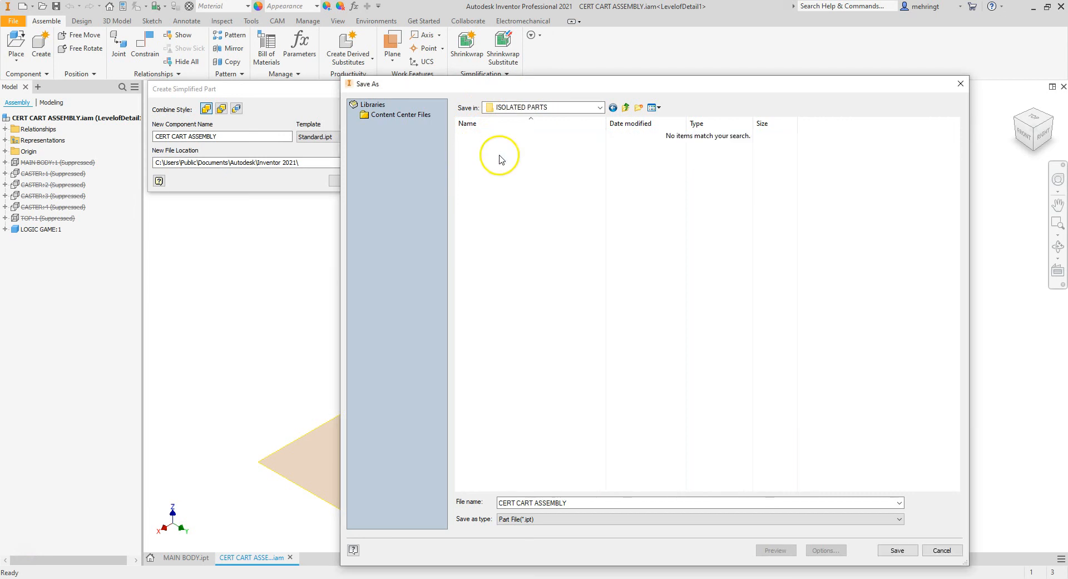
left_click(593, 505)
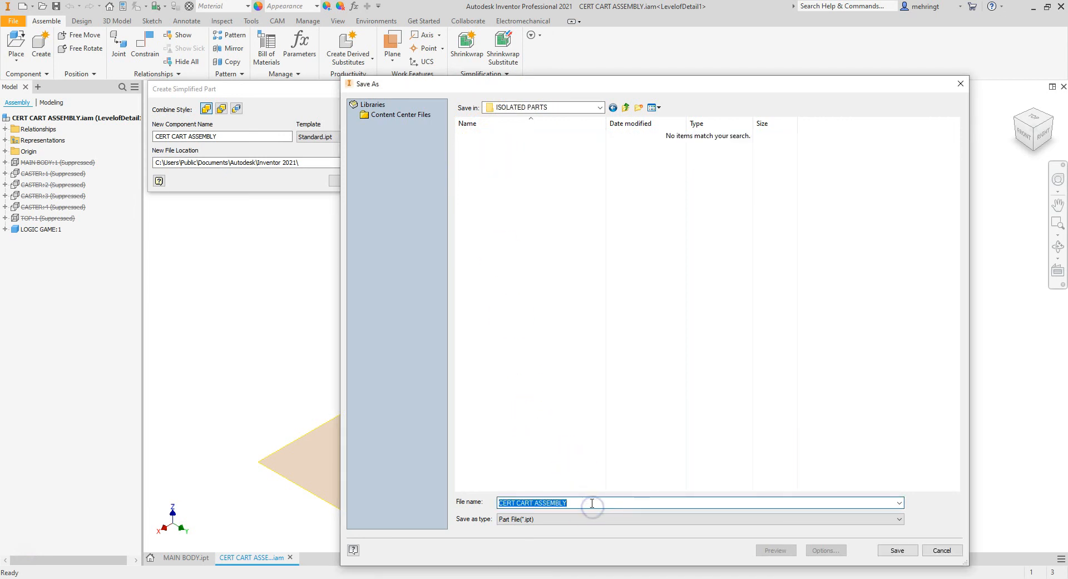
type("PART FIXTURE")
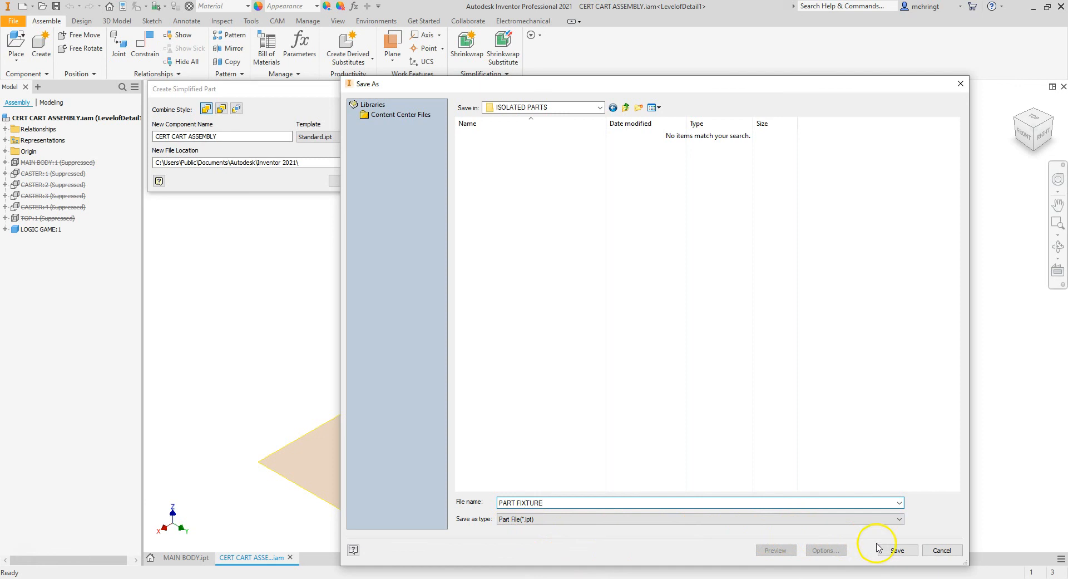
left_click(893, 550)
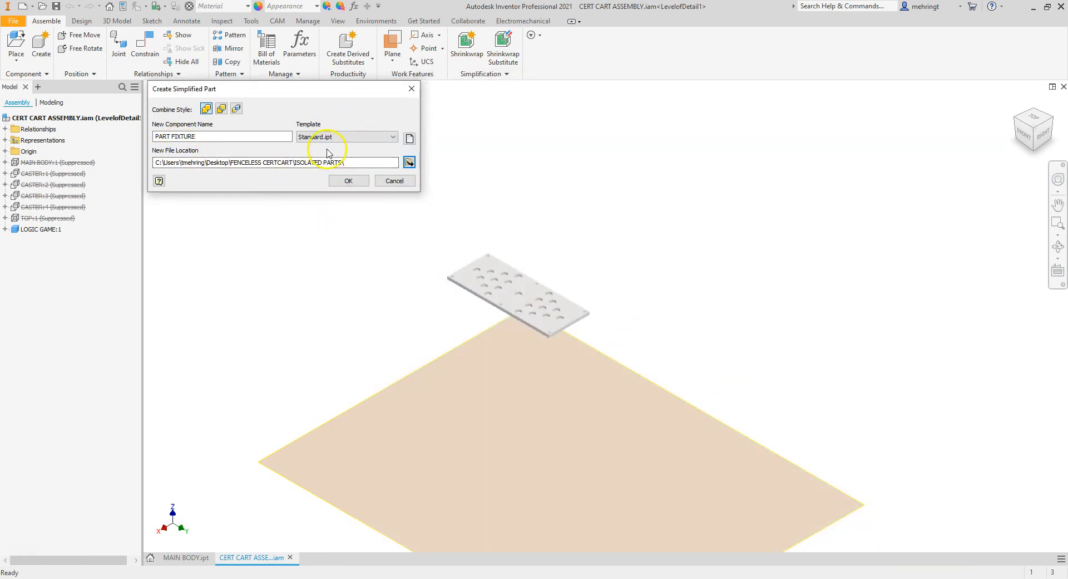
left_click(349, 180)
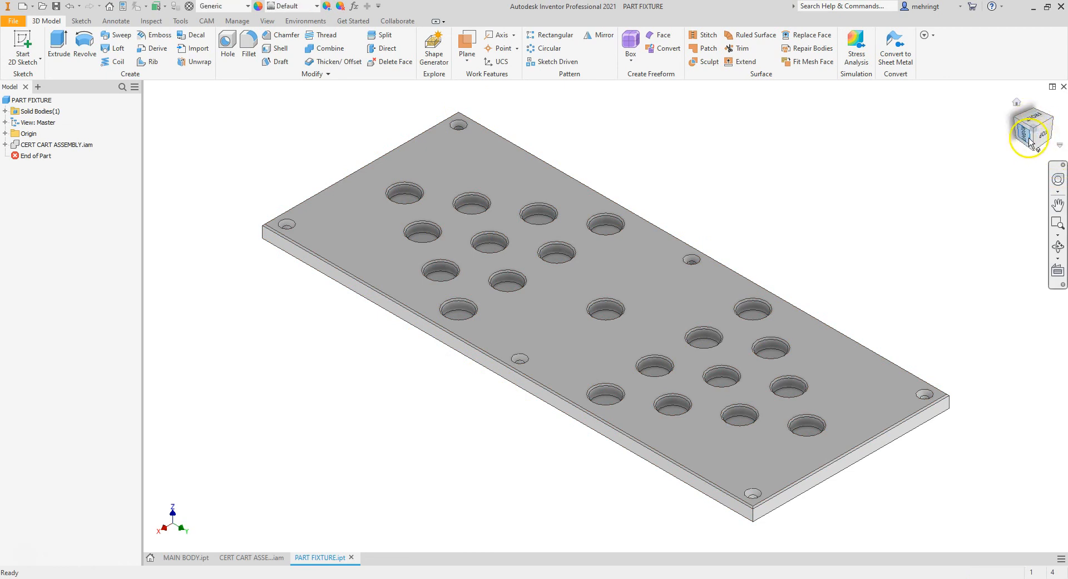
- Expand the new part's Origin folder, and save PART FIXTURE together with its dependent assembly
scroll(553, 136, "up", 5)
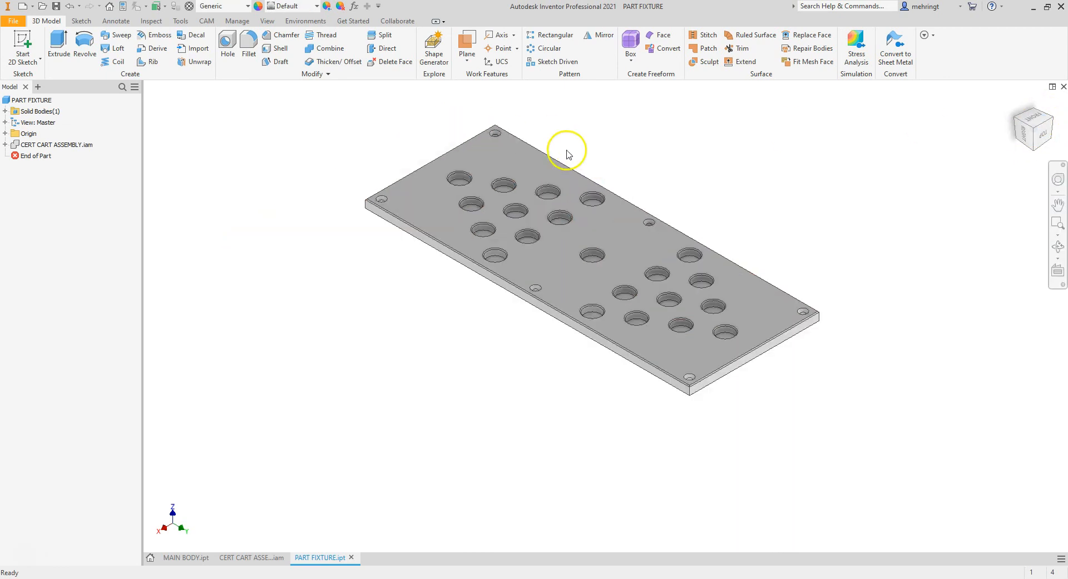
left_click(5, 133)
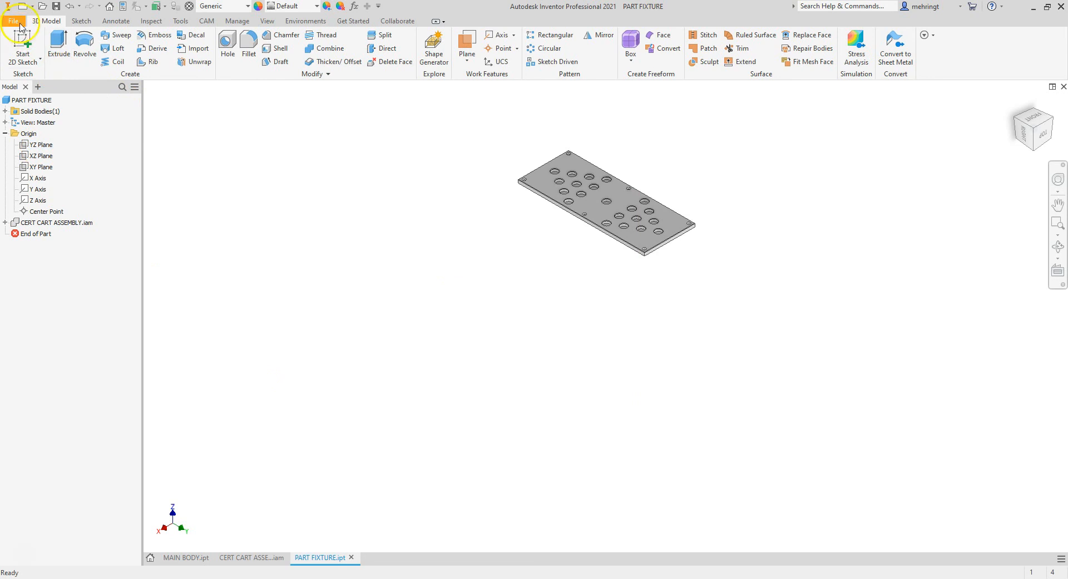
left_click(56, 6)
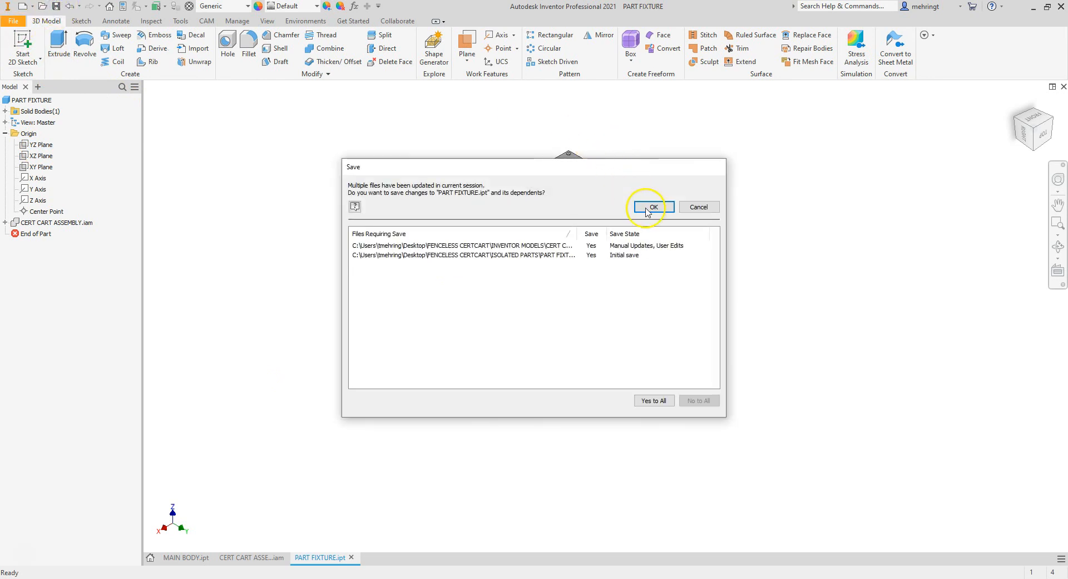
left_click(650, 208)
left_click(497, 330)
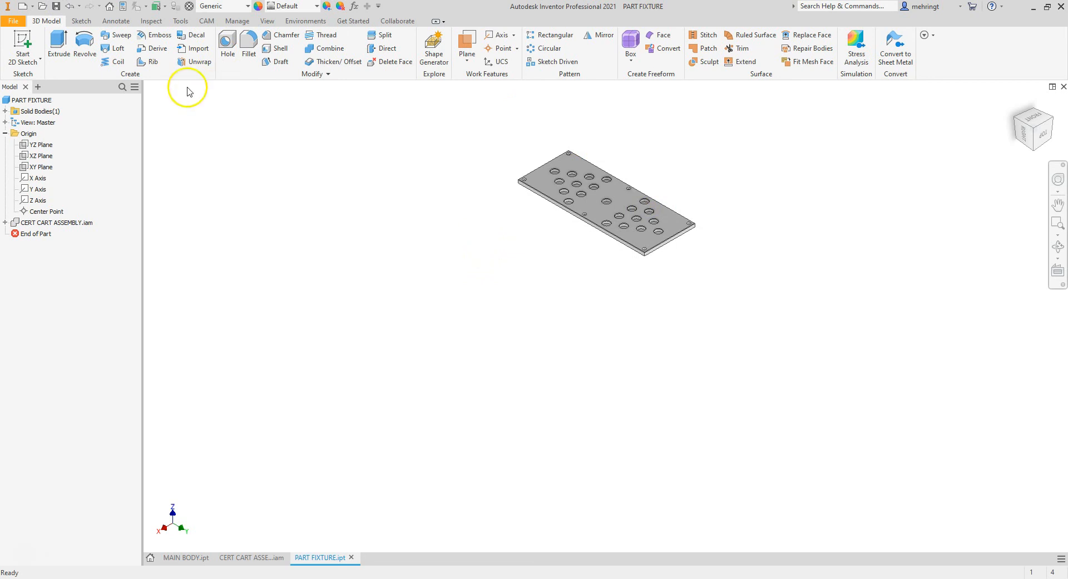
- Export PART FIXTURE as an OBJ copy in millimeters at high resolution to the PARTS READY FOR ROBOGUIDE folder
left_click(12, 20)
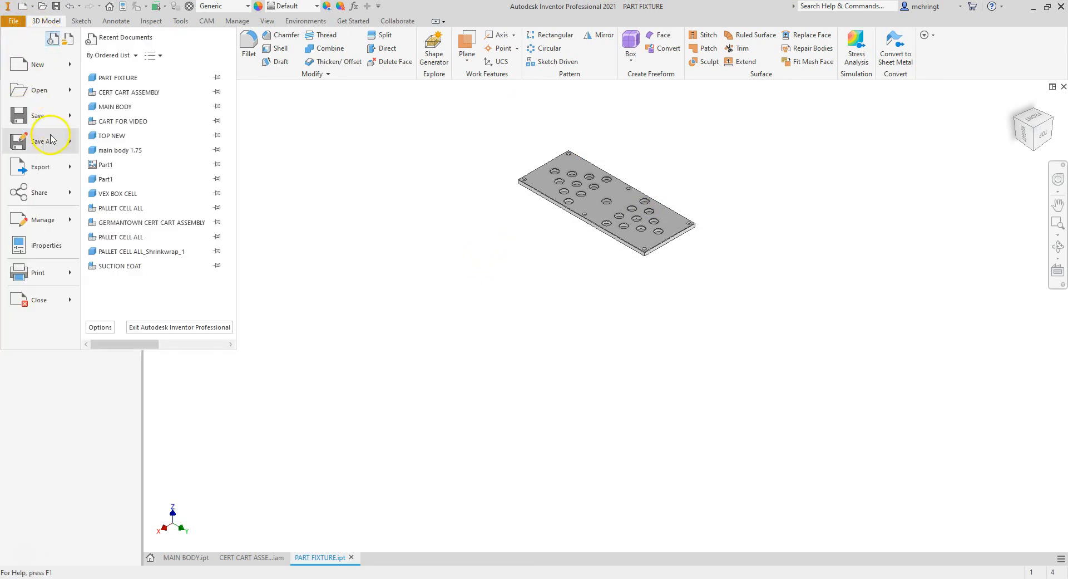
mouse_move(51, 143)
left_click(137, 124)
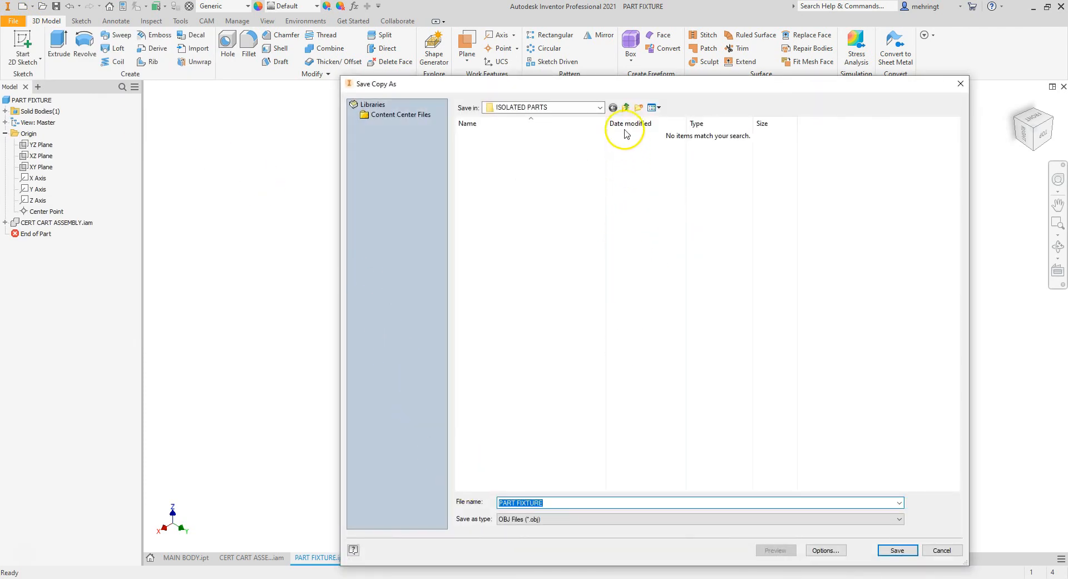
left_click(626, 108)
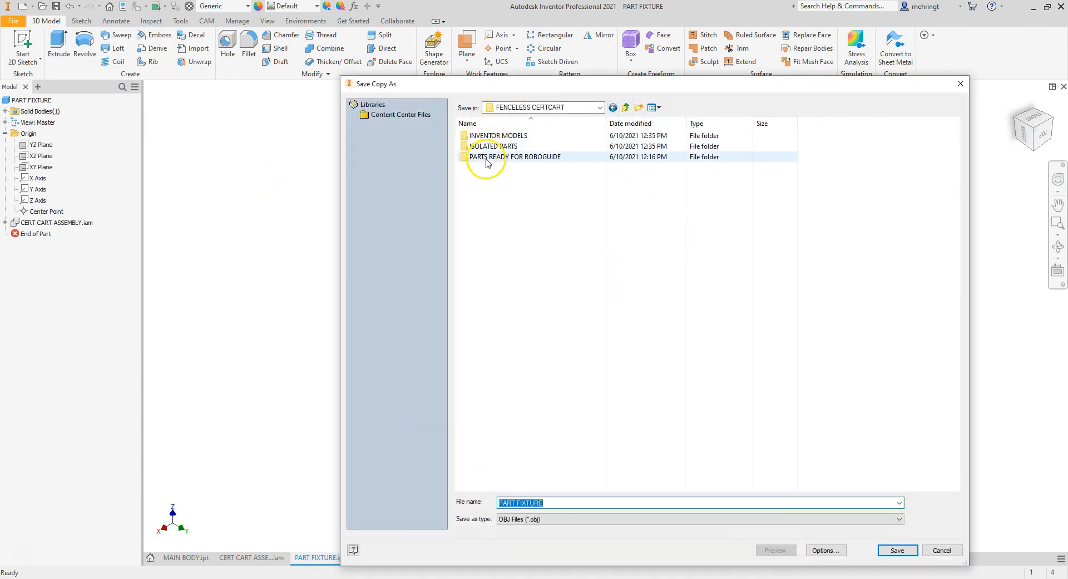
double_click(507, 158)
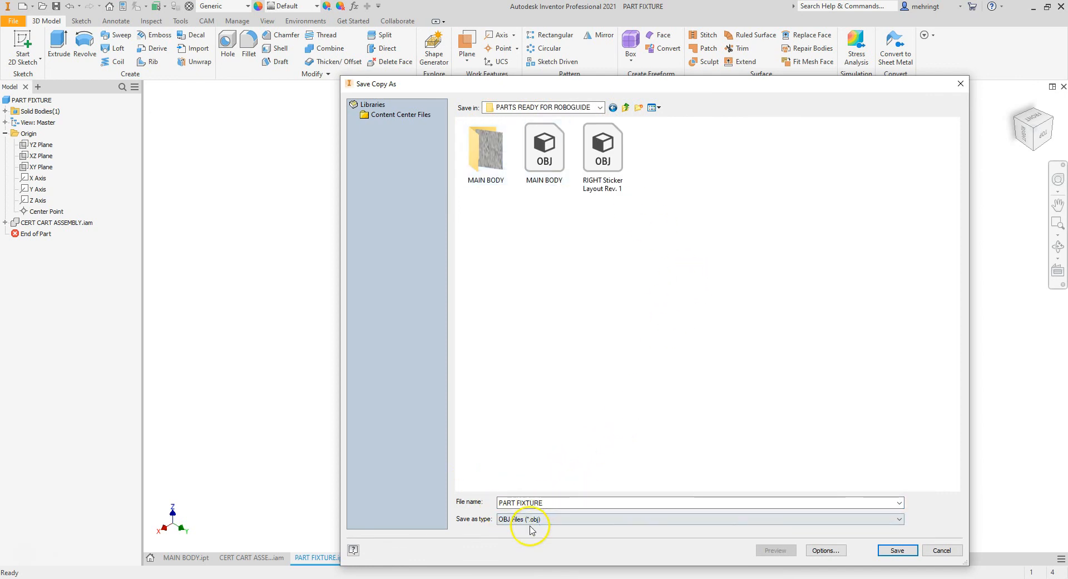
left_click(827, 550)
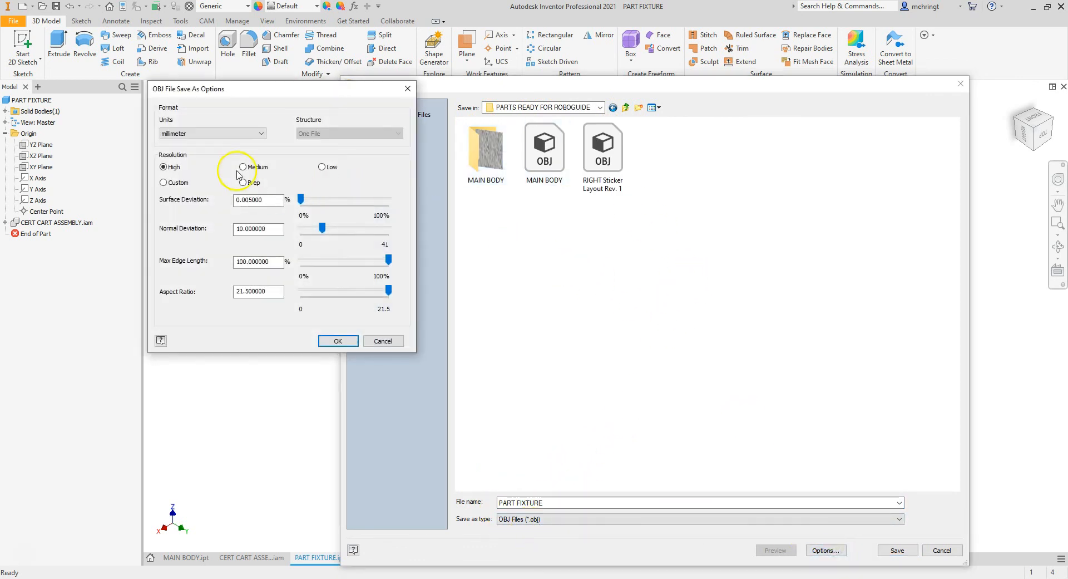
left_click(337, 341)
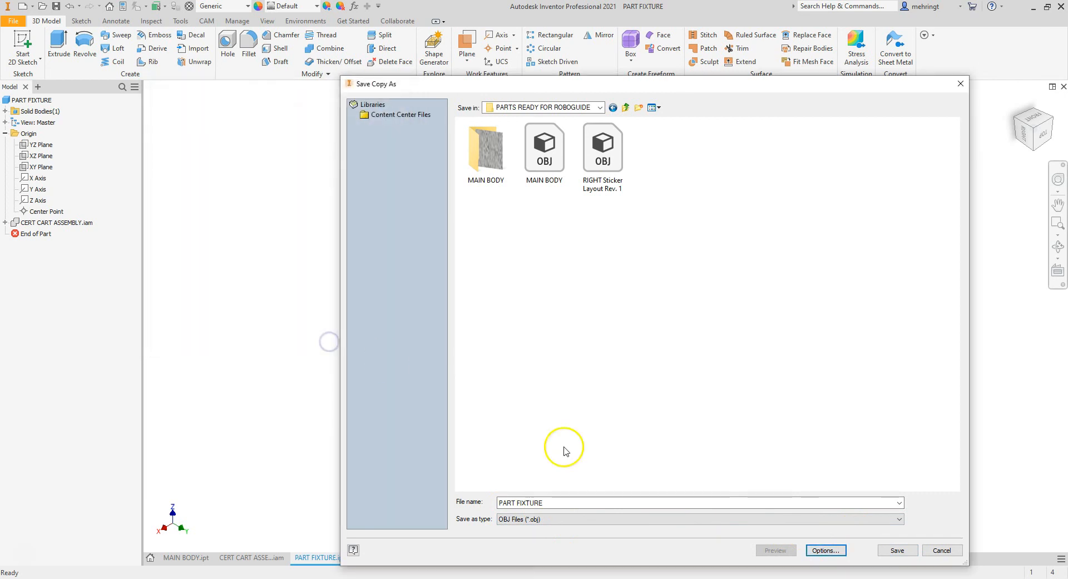
left_click(897, 551)
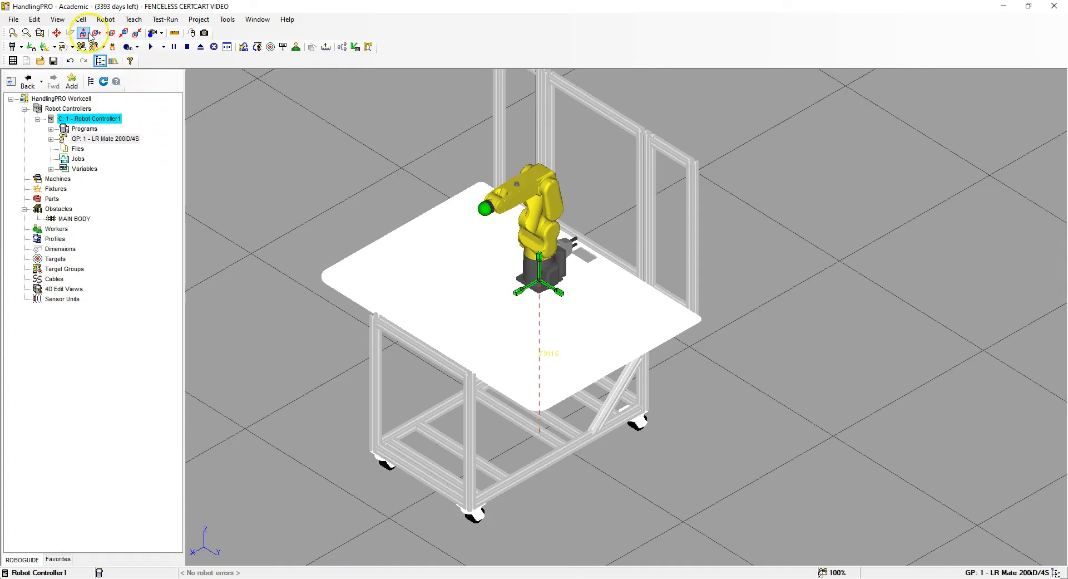
- In the ROBOGUIDE workcell, add a fixture from the single CAD file PART FIXTURE in PARTS READY FOR ROBOGUIDE
left_click(81, 20)
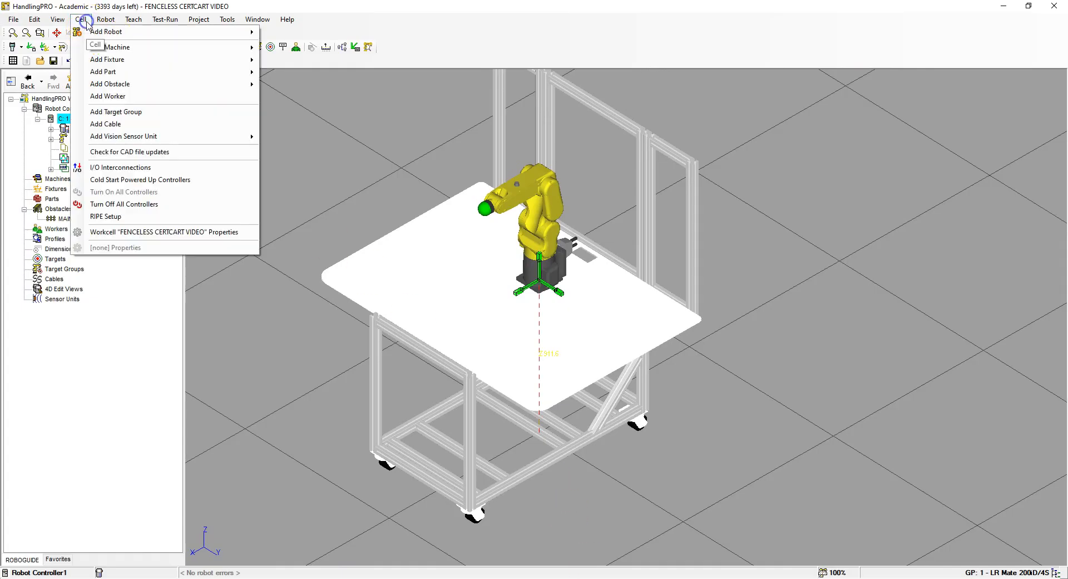
left_click(101, 59)
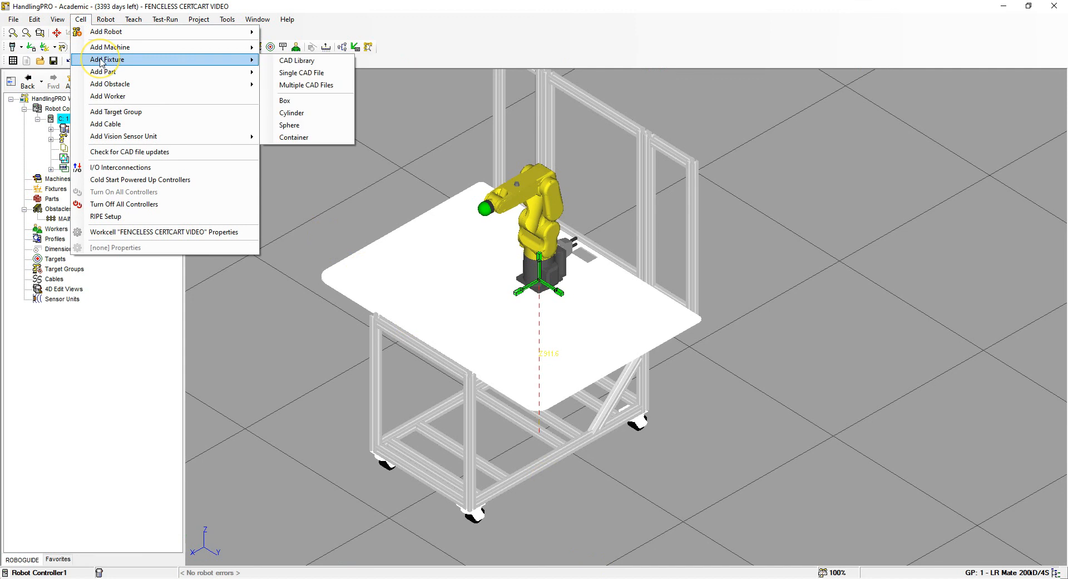
left_click(301, 73)
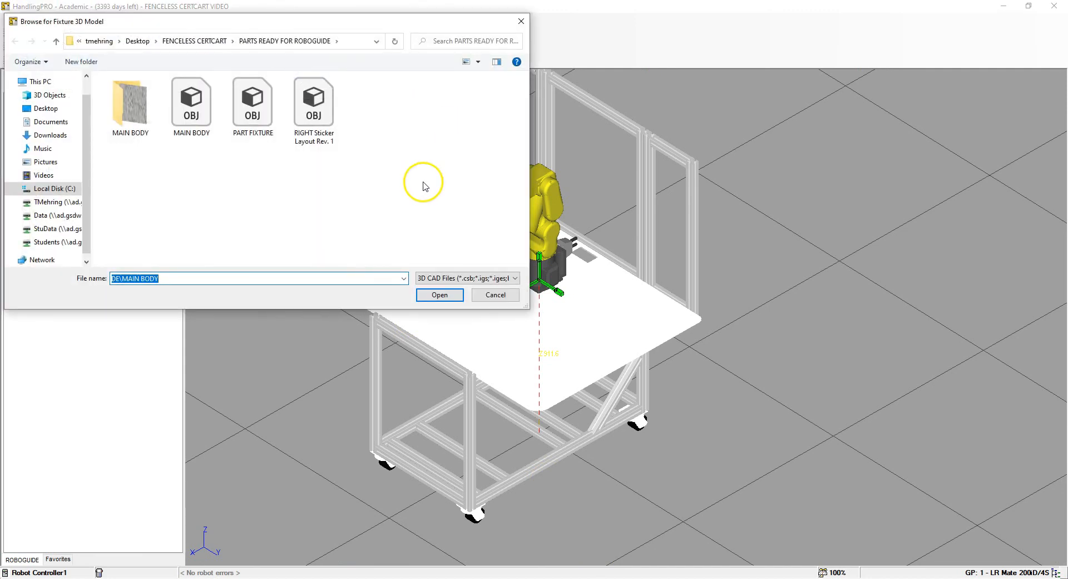
left_click(253, 111)
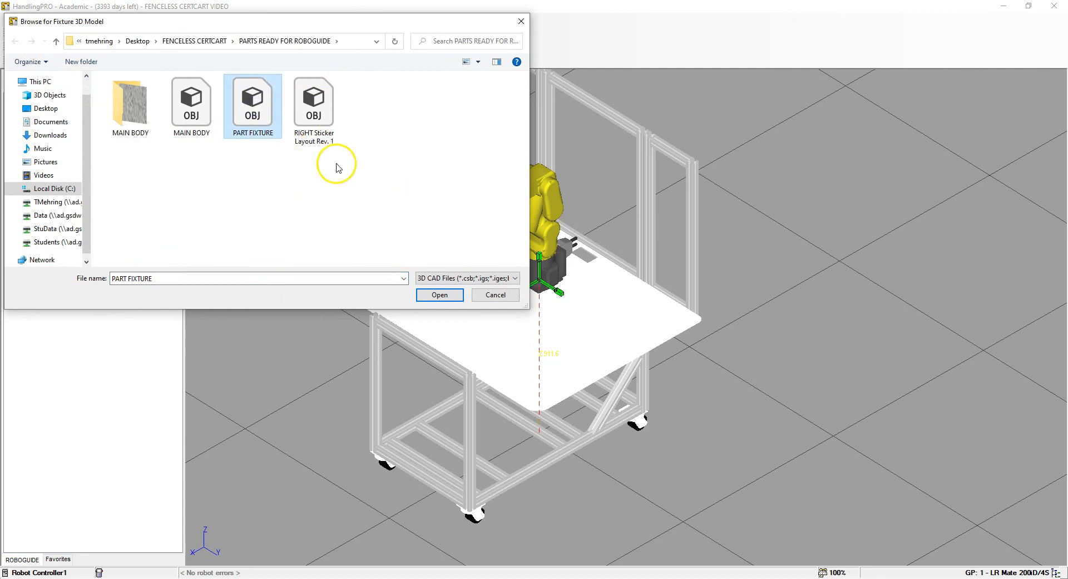
left_click(440, 294)
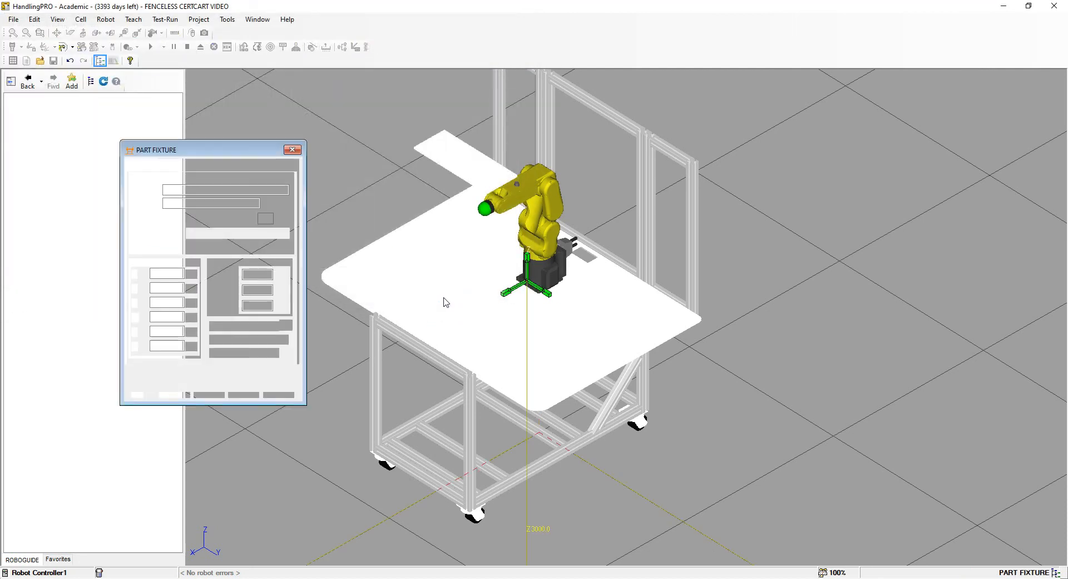
- Set the PART FIXTURE location to X 0, Y 0 and Z 0 mm, and accept its properties
double_click(180, 273)
type("0")
double_click(158, 287)
type("0")
left_click(154, 302)
double_click(154, 302)
type("0")
left_click(243, 377)
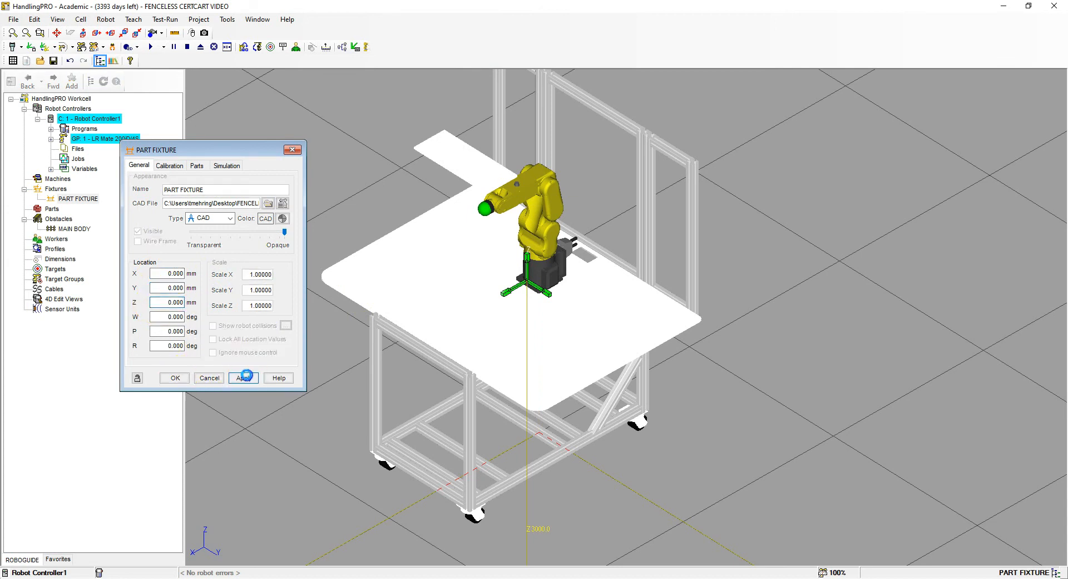
left_click(181, 378)
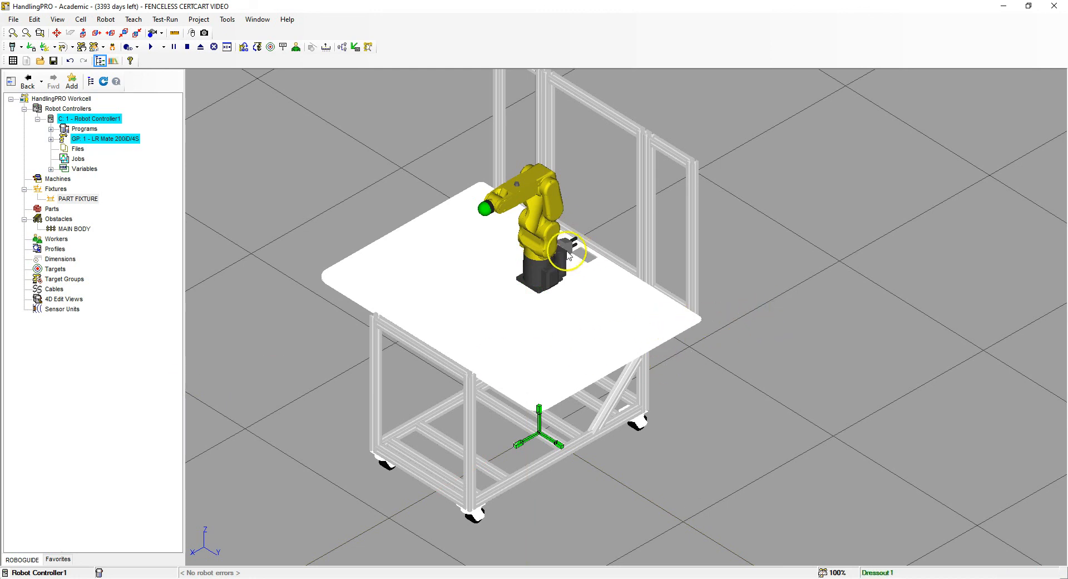
- Examine the fixture plate on the cart table up close and view the parts settings in its properties
scroll(490, 326, "up", 5)
scroll(482, 331, "up", 5)
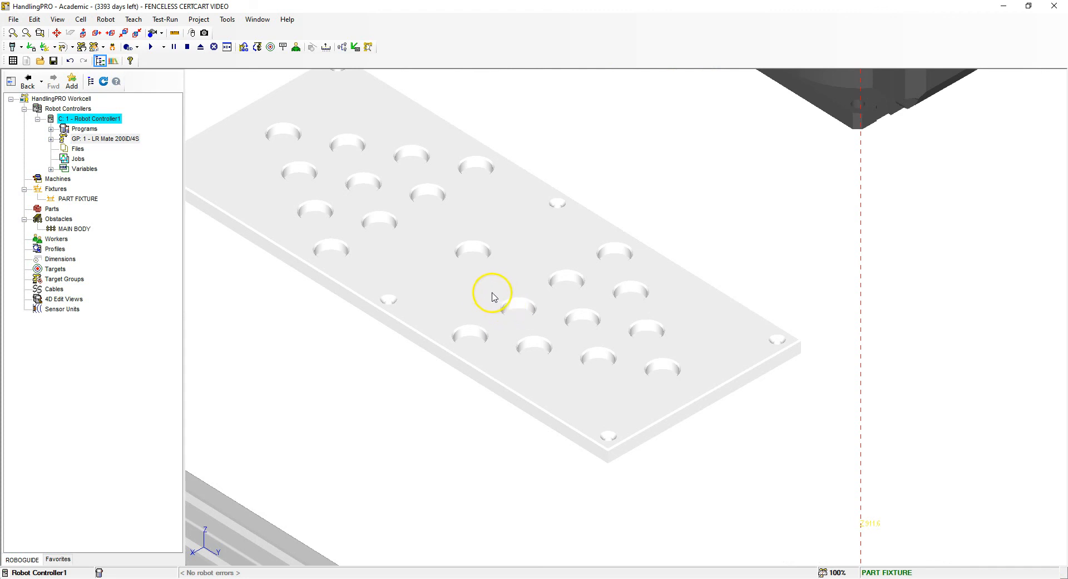
scroll(509, 300, "down", 2)
scroll(516, 271, "down", 3)
scroll(509, 274, "up", 3)
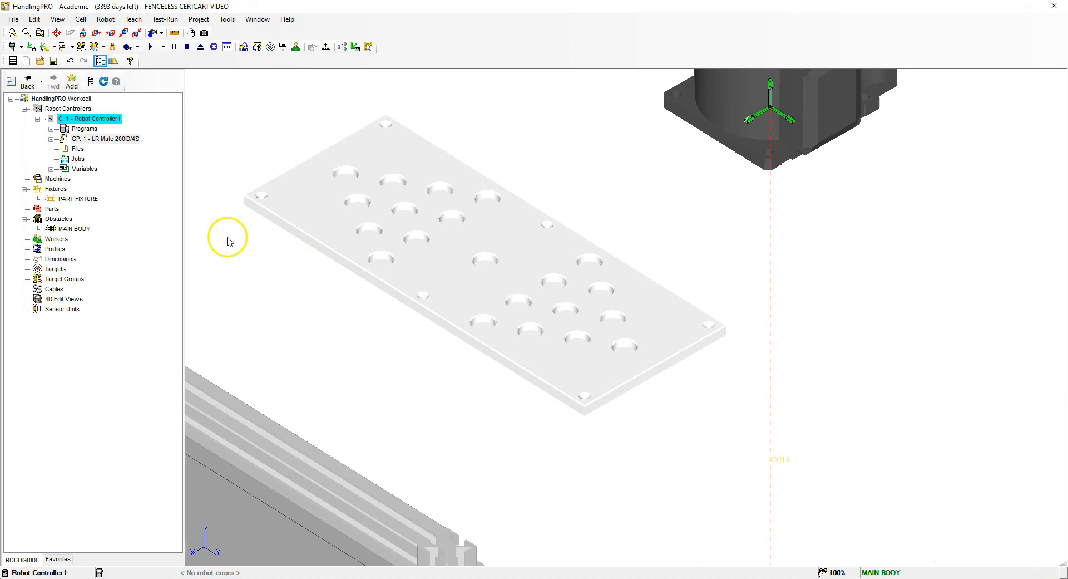
double_click(364, 220)
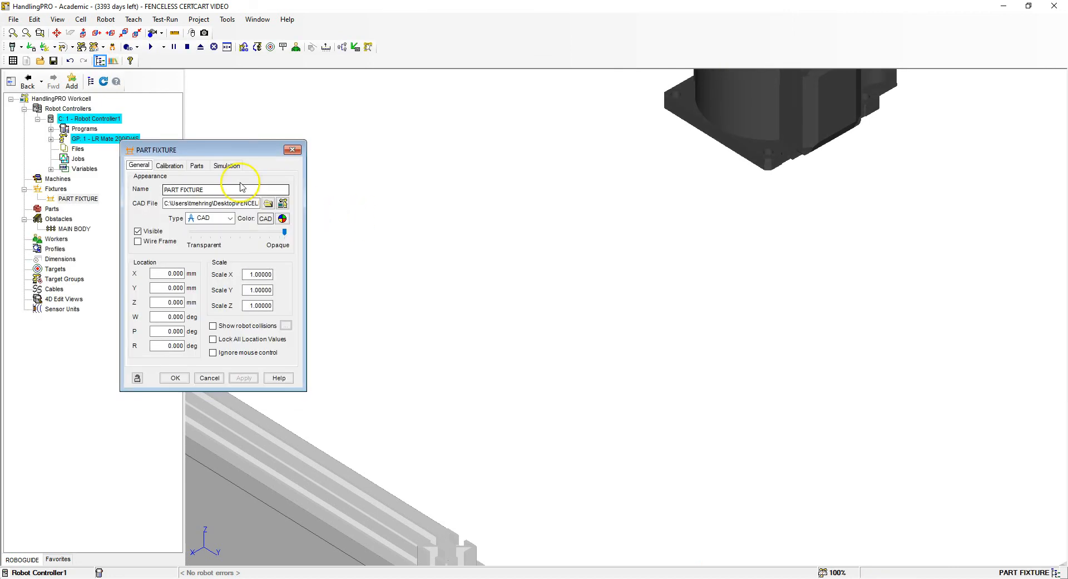
left_click(197, 165)
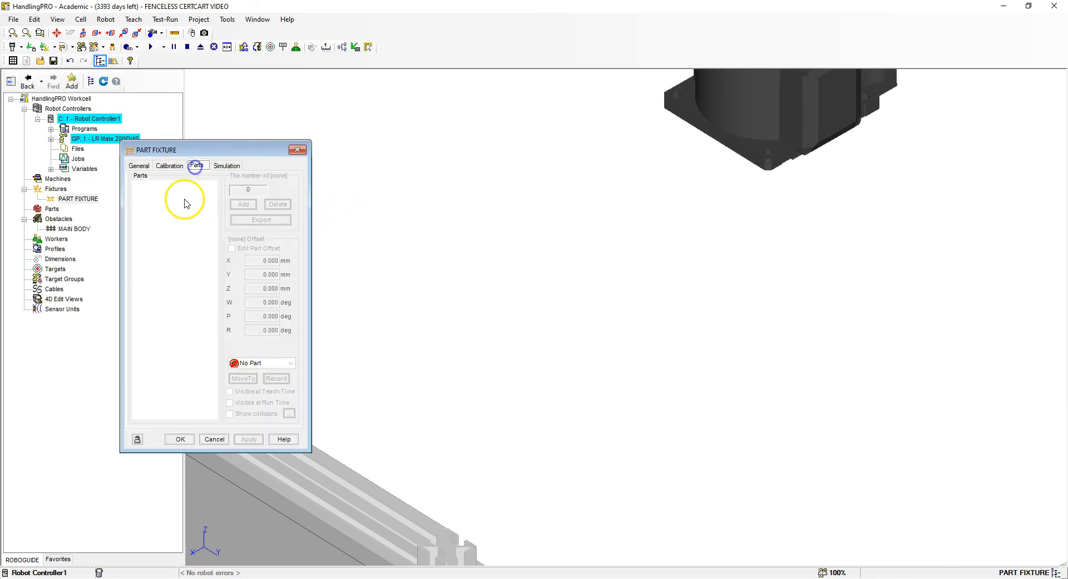
left_click(298, 149)
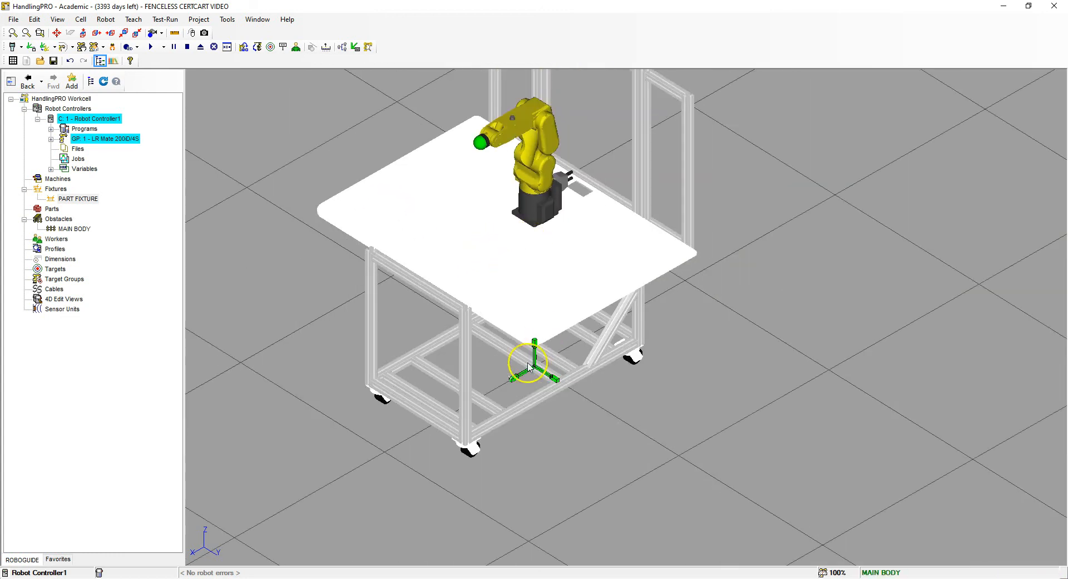
- Inspect the fixture plate's position and holes relative to the robot base and the cart table
left_click(536, 162)
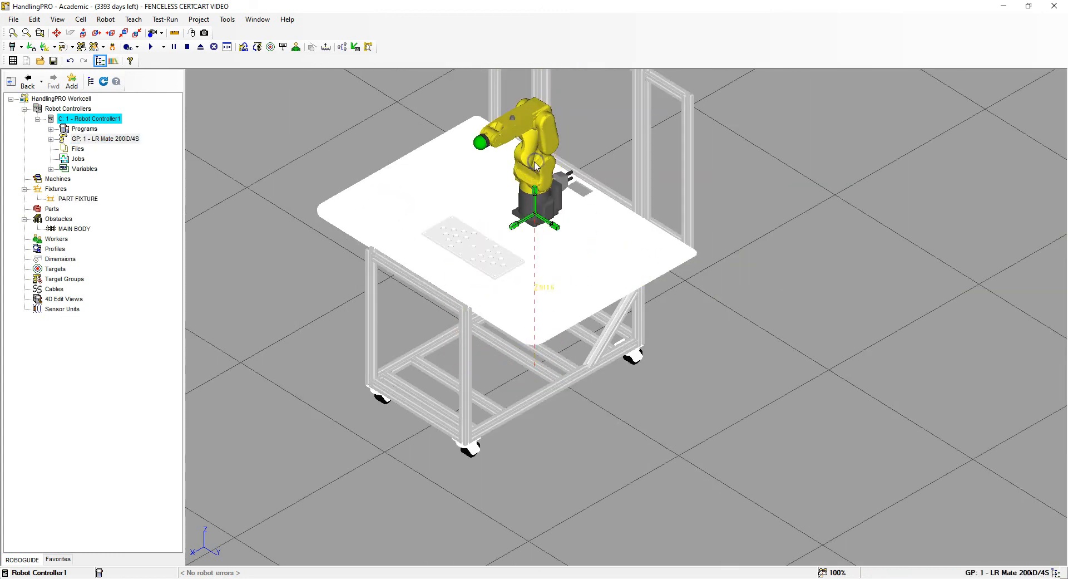
scroll(484, 248, "down", 2)
scroll(483, 253, "up", 2)
scroll(484, 256, "up", 3)
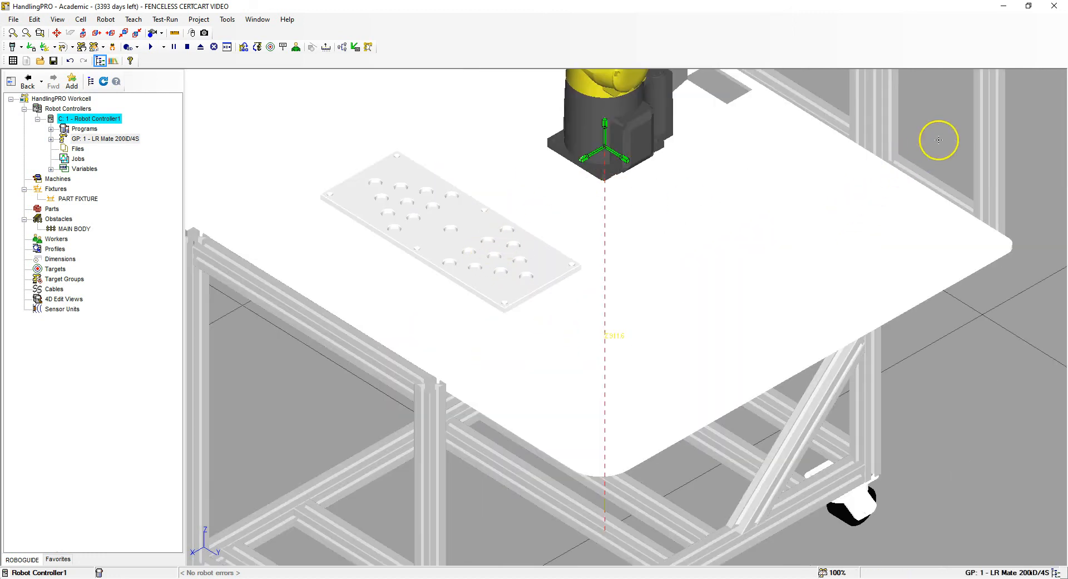
scroll(762, 228, "up", 4)
scroll(655, 270, "down", 5)
scroll(623, 234, "up", 1)
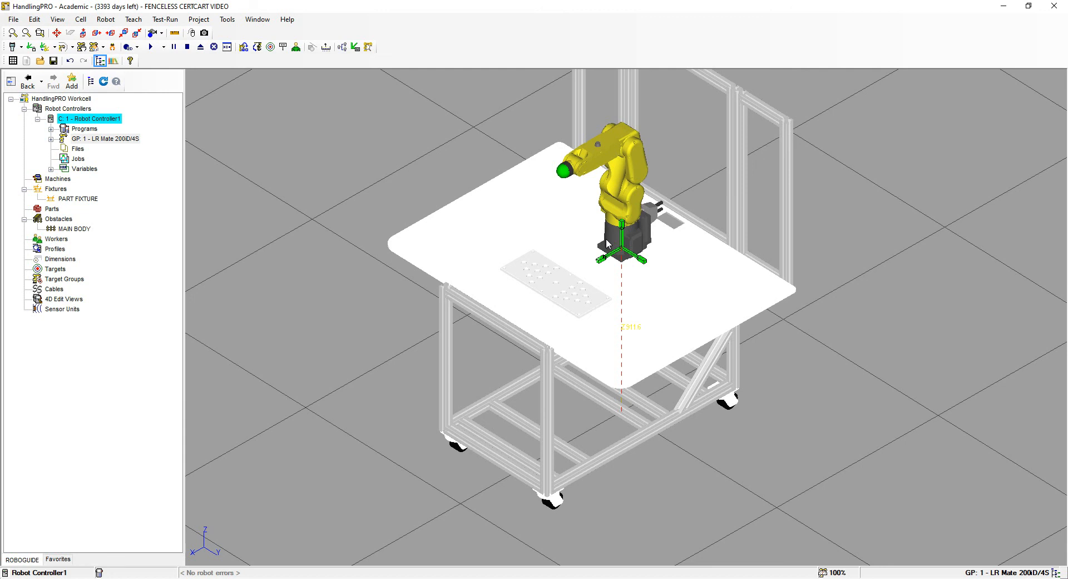
scroll(538, 265, "up", 5)
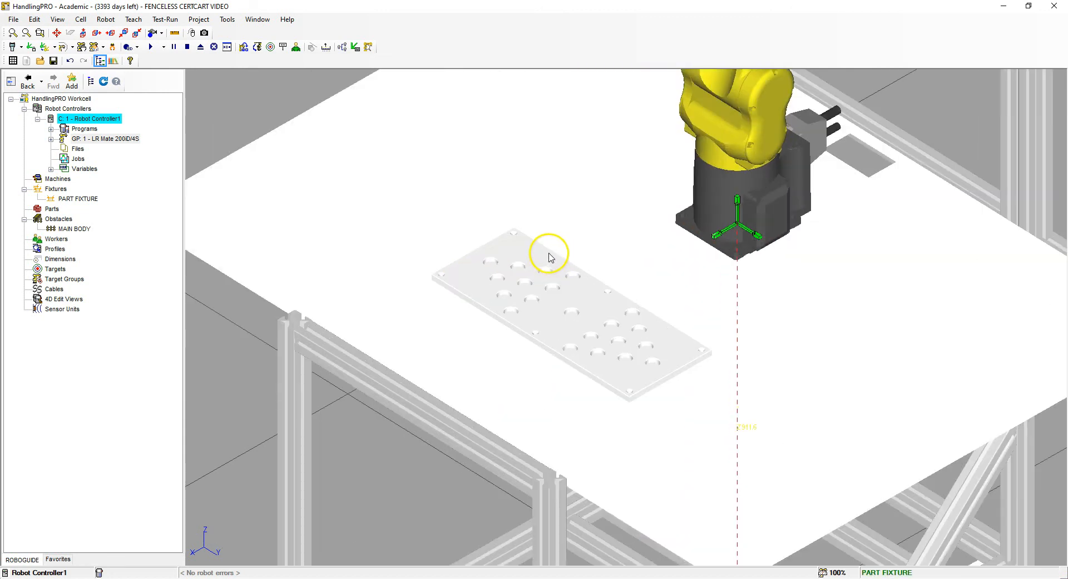
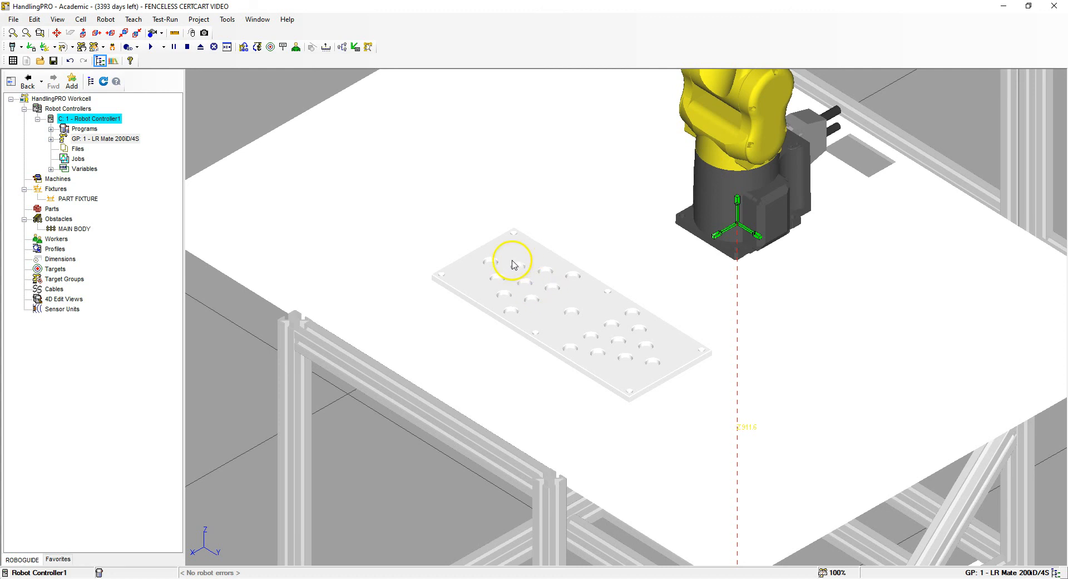
scroll(377, 286, "down", 5)
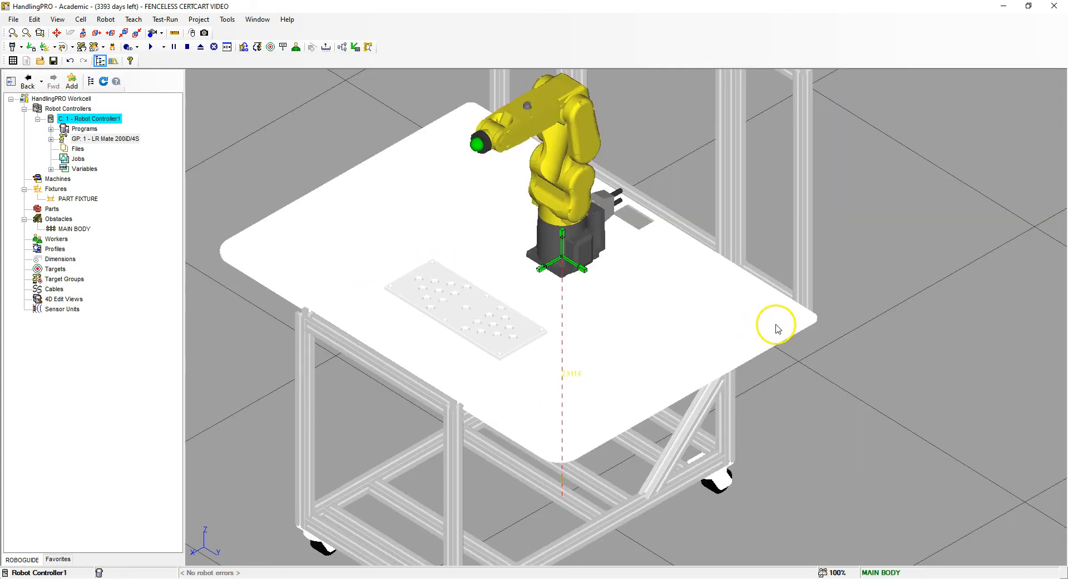
left_click(777, 338)
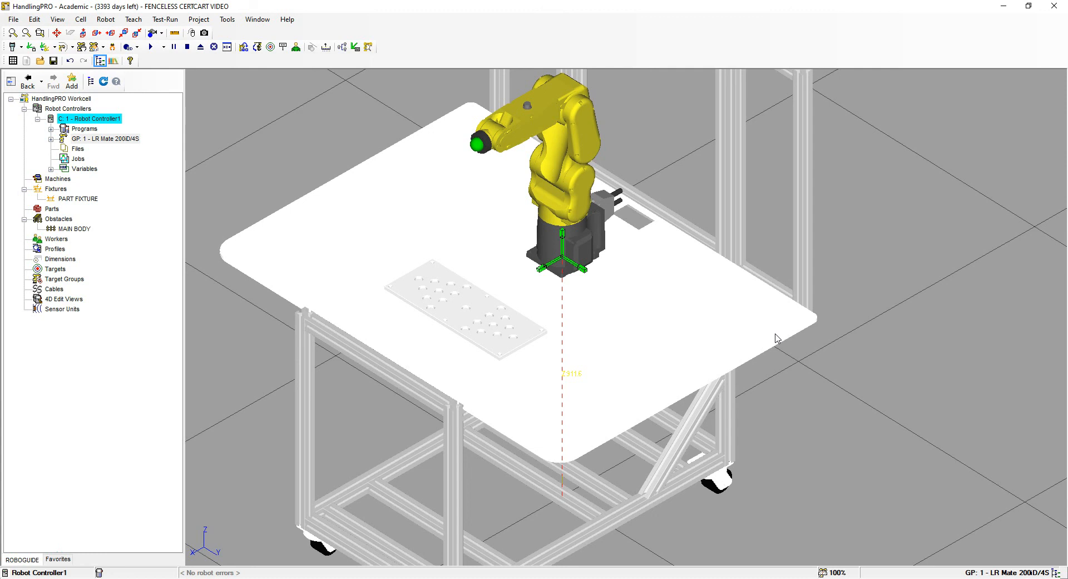
- Switch to Inventor, return to CERT CART ASSEMBLY, and unsuppress MAIN BODY, all four CASTER components and TOP
left_click(574, 578)
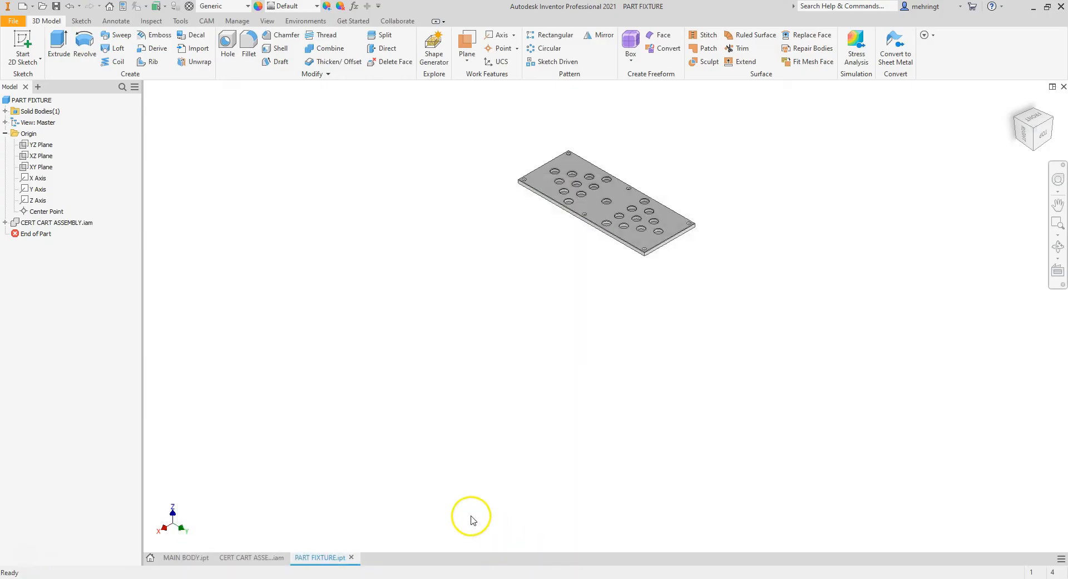
left_click(41, 211)
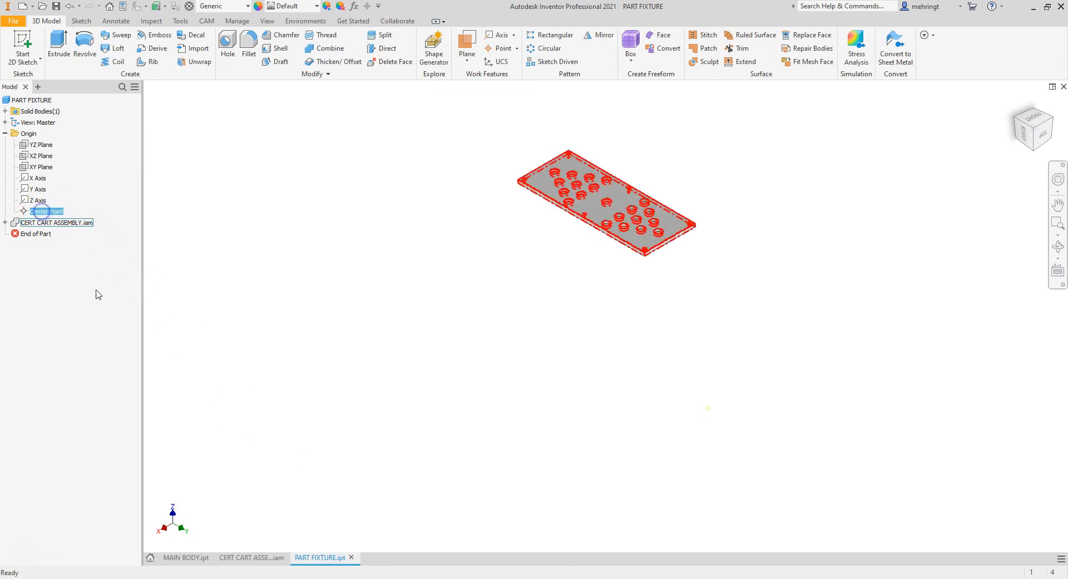
left_click(253, 556)
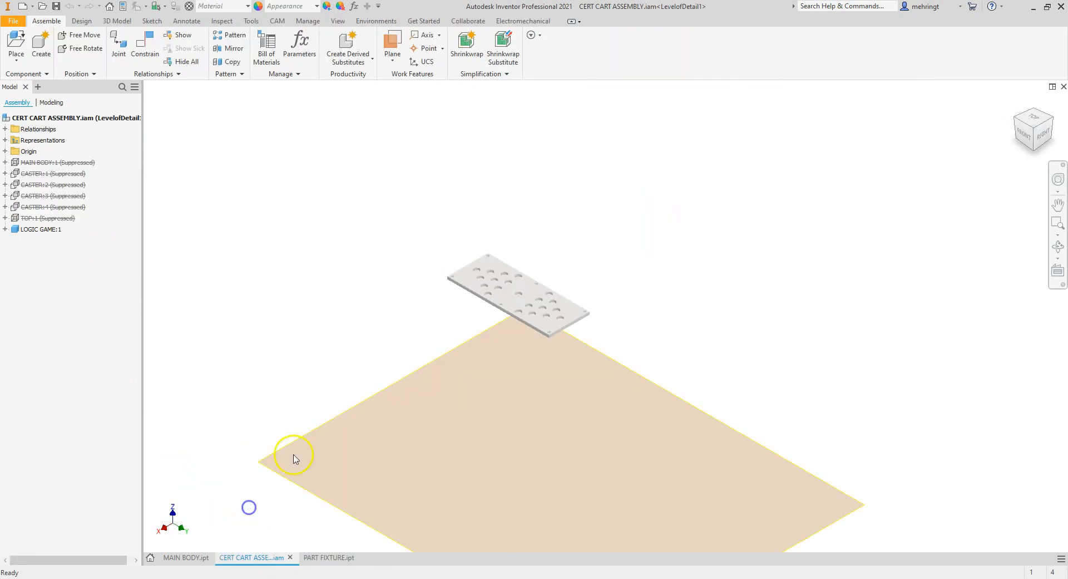
left_click(49, 162)
left_click(47, 218, "ctrl")
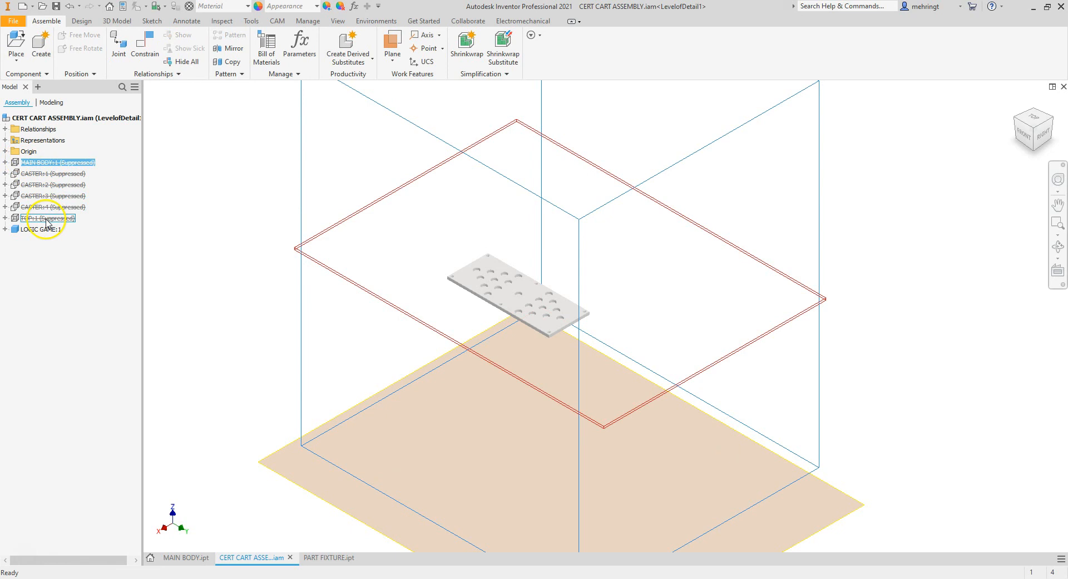
left_click(47, 218, "shift")
right_click(45, 218)
left_click(80, 477)
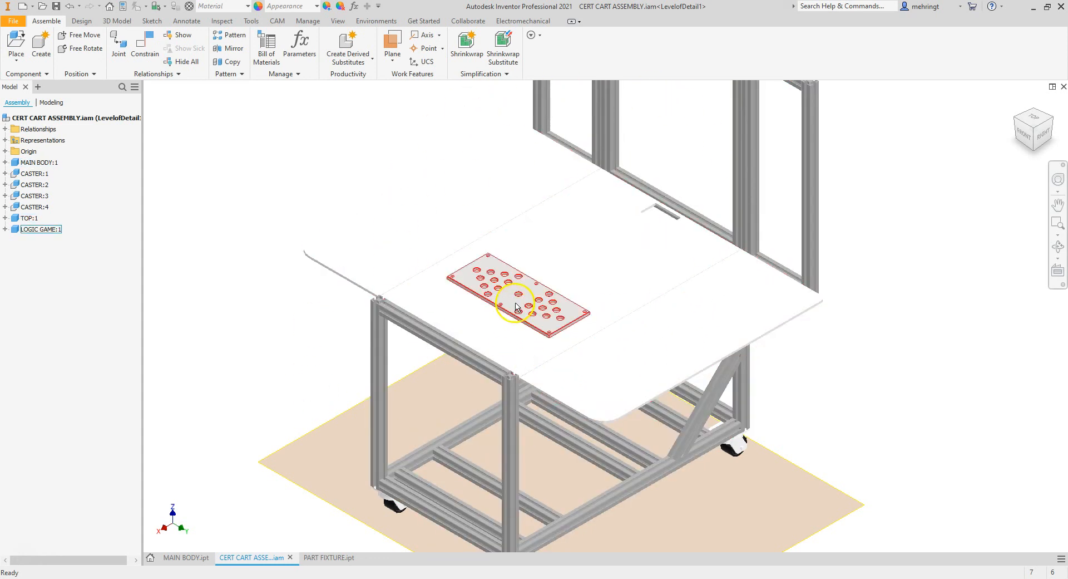
- Suppress the LOGIC GAME plate in the cart assembly
right_click(47, 229)
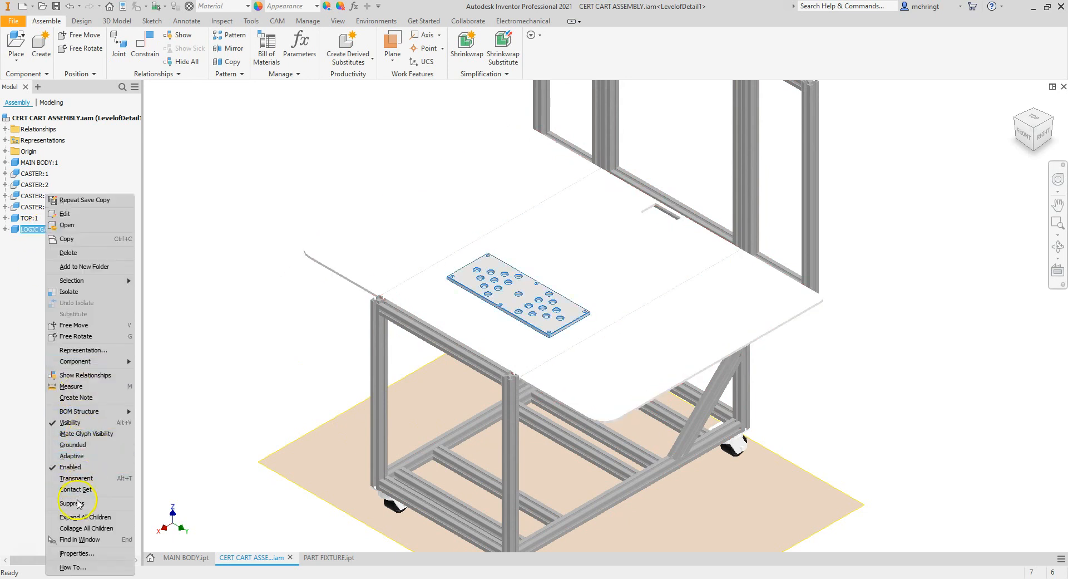
left_click(71, 503)
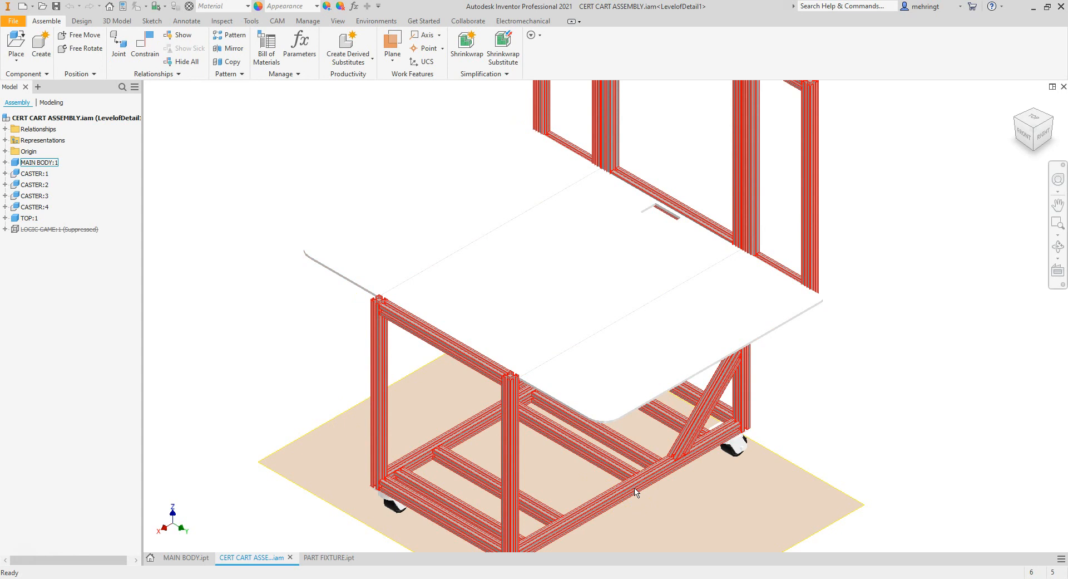
scroll(512, 381, "down", 4)
scroll(501, 382, "up", 10)
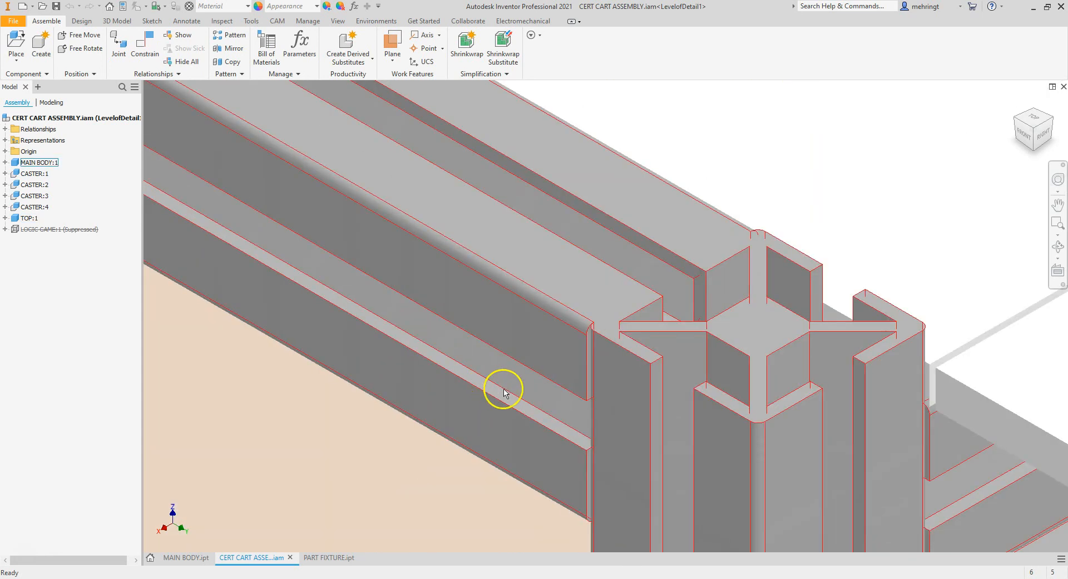
scroll(488, 347, "down", 2)
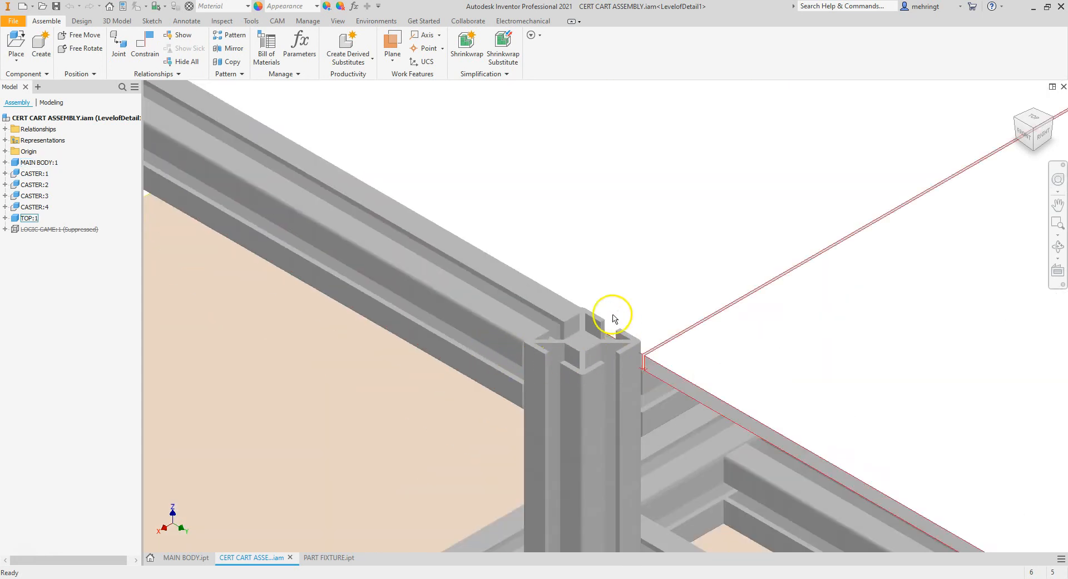
- Examine the cart assembly's aluminium frame, tabletop edges and the rectangular cutout near the upright rear frame
scroll(582, 337, "down", 5)
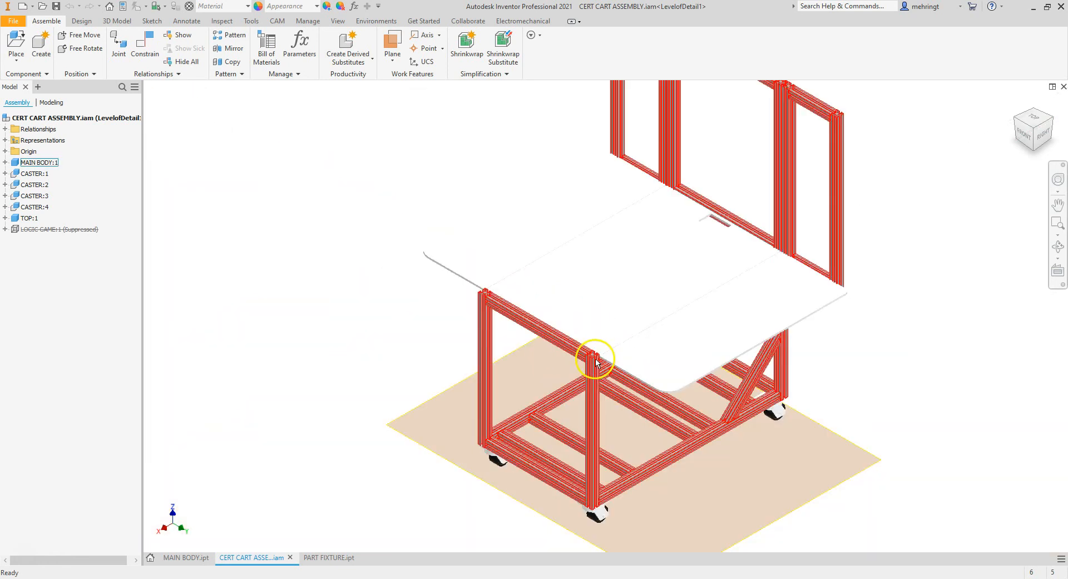
scroll(634, 305, "down", 2)
scroll(670, 245, "up", 8)
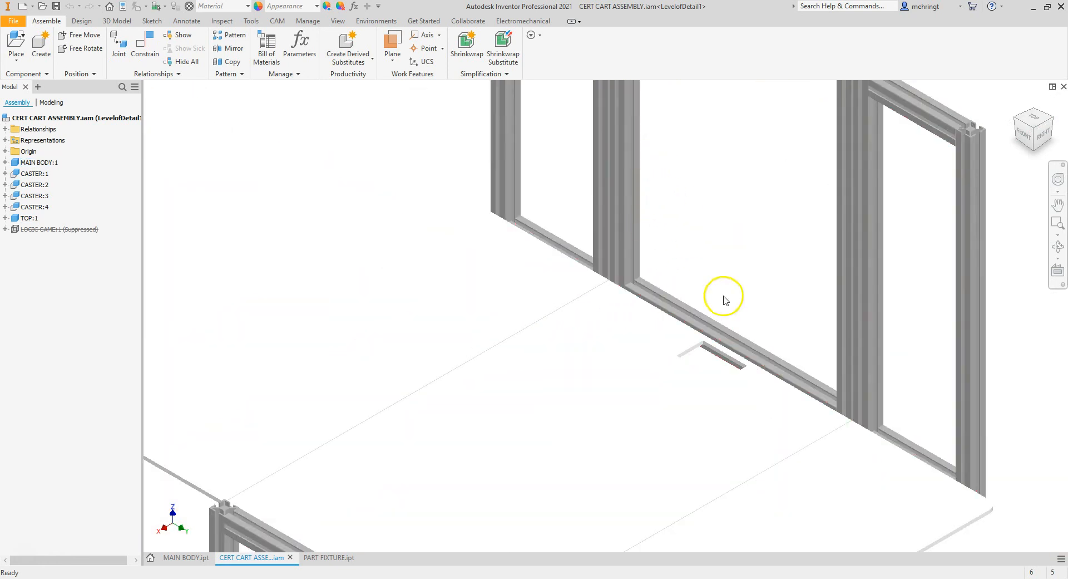
scroll(818, 217, "down", 5)
scroll(790, 195, "up", 4)
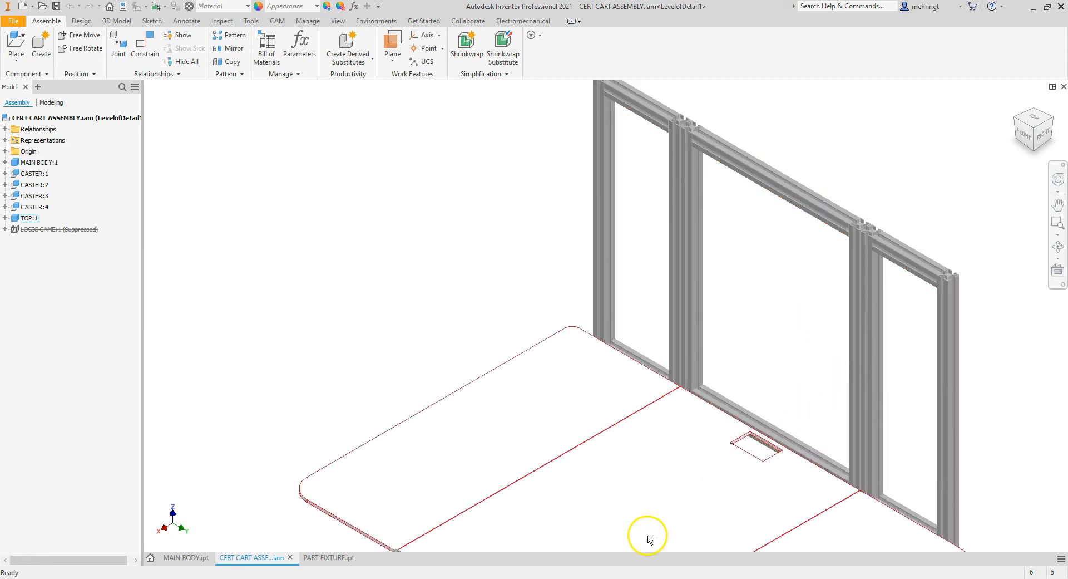
- Switch to ROBOGUIDE and examine the robot, part fixture and cart table up close and as a whole workcell
left_click(609, 578)
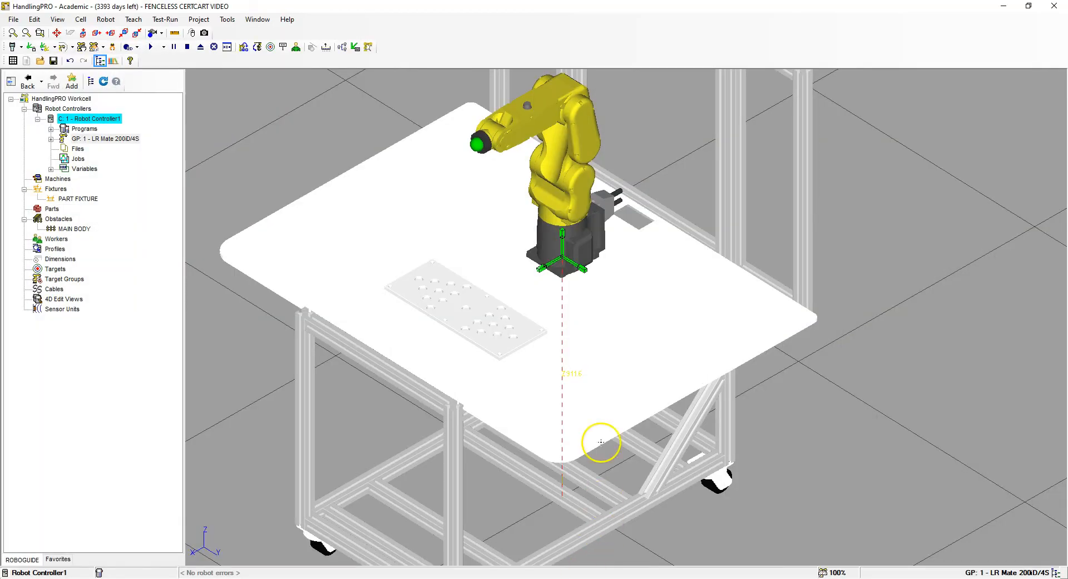
scroll(642, 352, "up", 2)
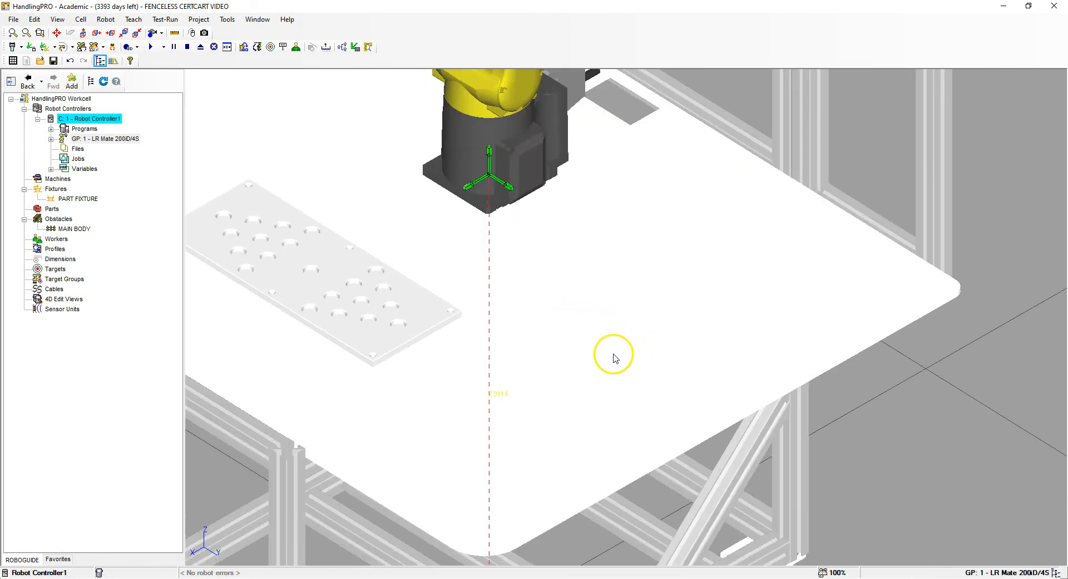
scroll(600, 356, "down", 5)
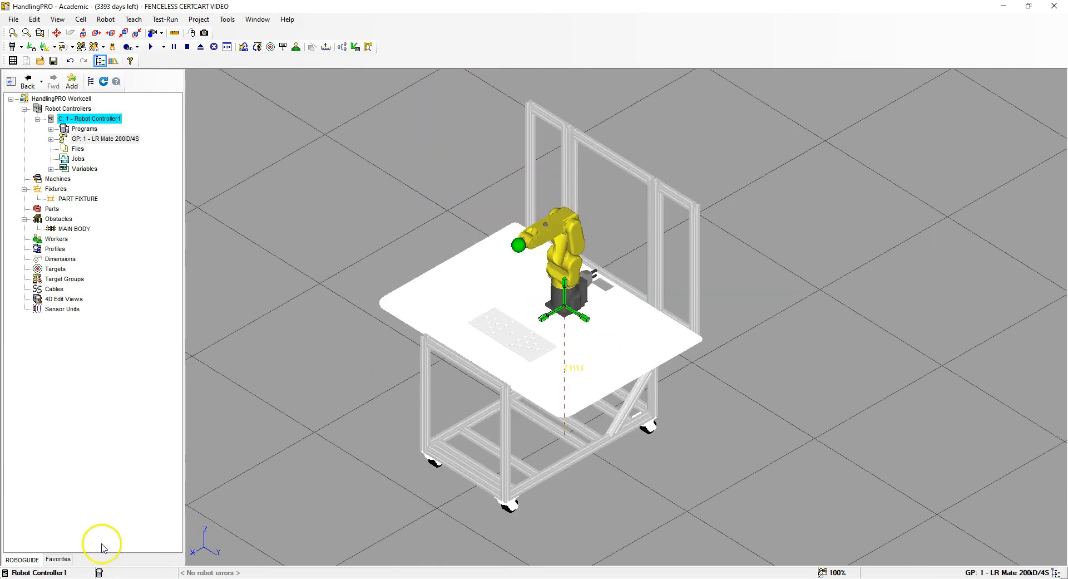
left_click(31, 554)
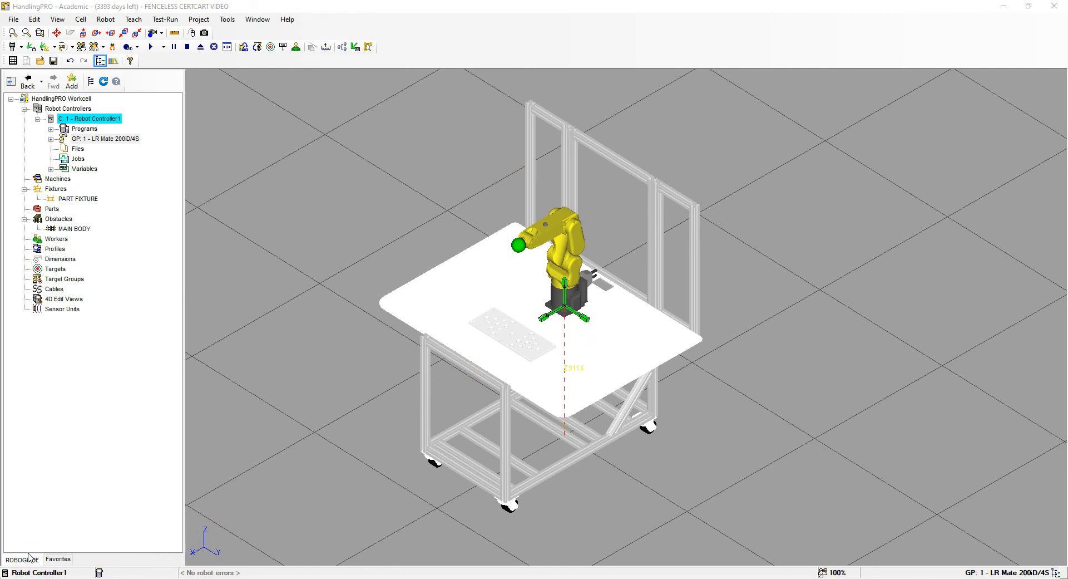